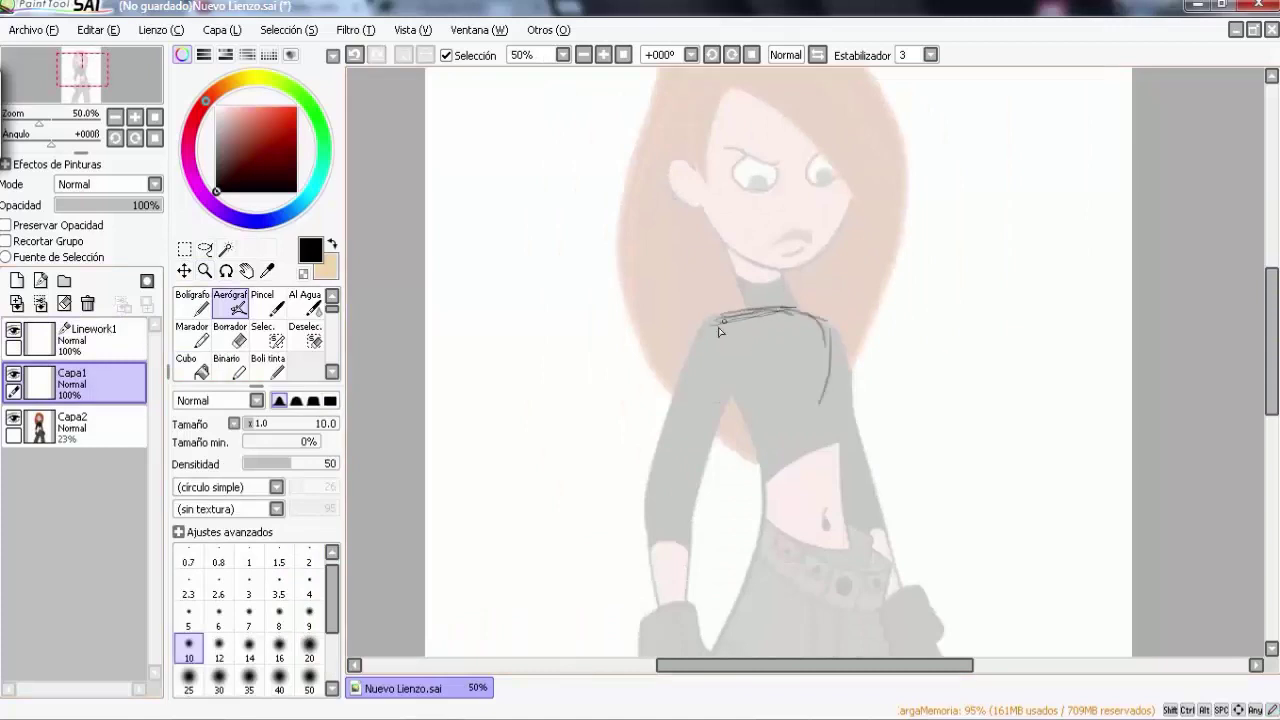
Step: Sketch the torso sides and the curved pelvis guide over the reference figure
scroll(1200, 380, down, 3)
drag(846, 340, 730, 525)
drag(730, 335, 782, 508)
scroll(1200, 400, down, 5)
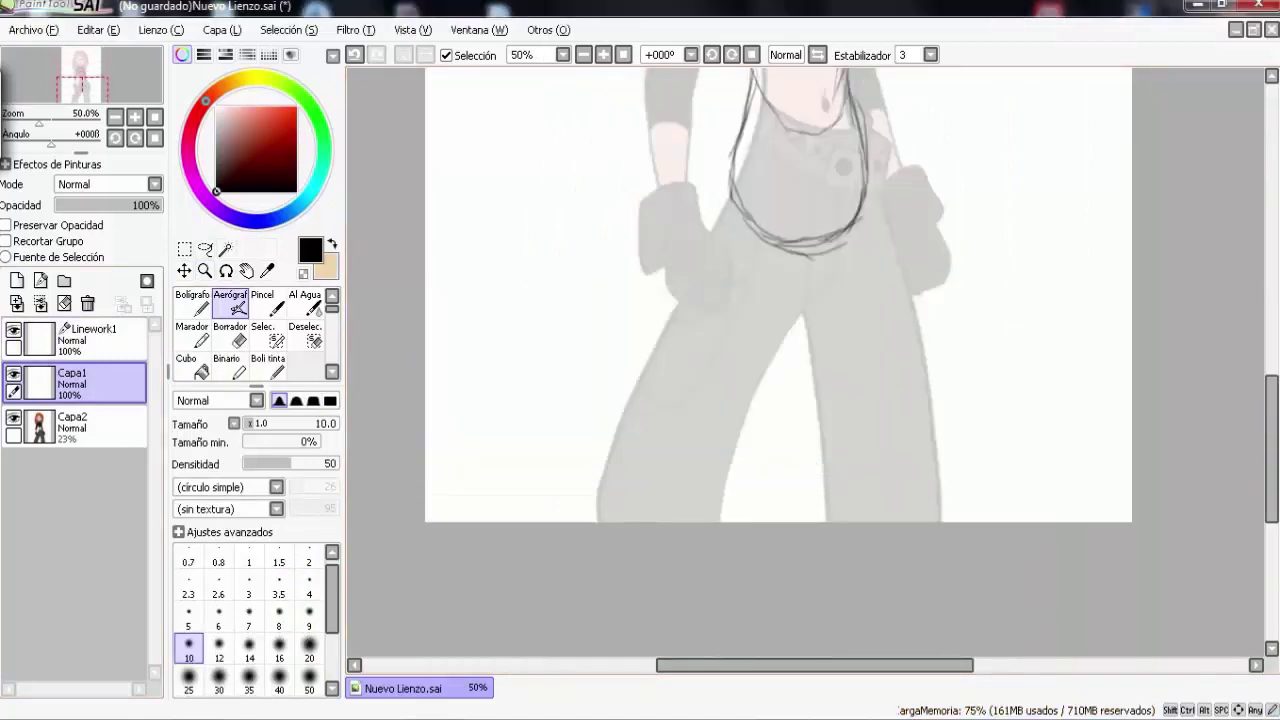
Step: Sketch rough guide lines for both trouser legs from the pelvis down to the canvas edge
drag(728, 190, 640, 365)
drag(800, 275, 718, 520)
drag(684, 285, 588, 520)
drag(865, 150, 915, 520)
drag(805, 258, 822, 522)
scroll(1173, 433, up, 1)
drag(803, 312, 846, 557)
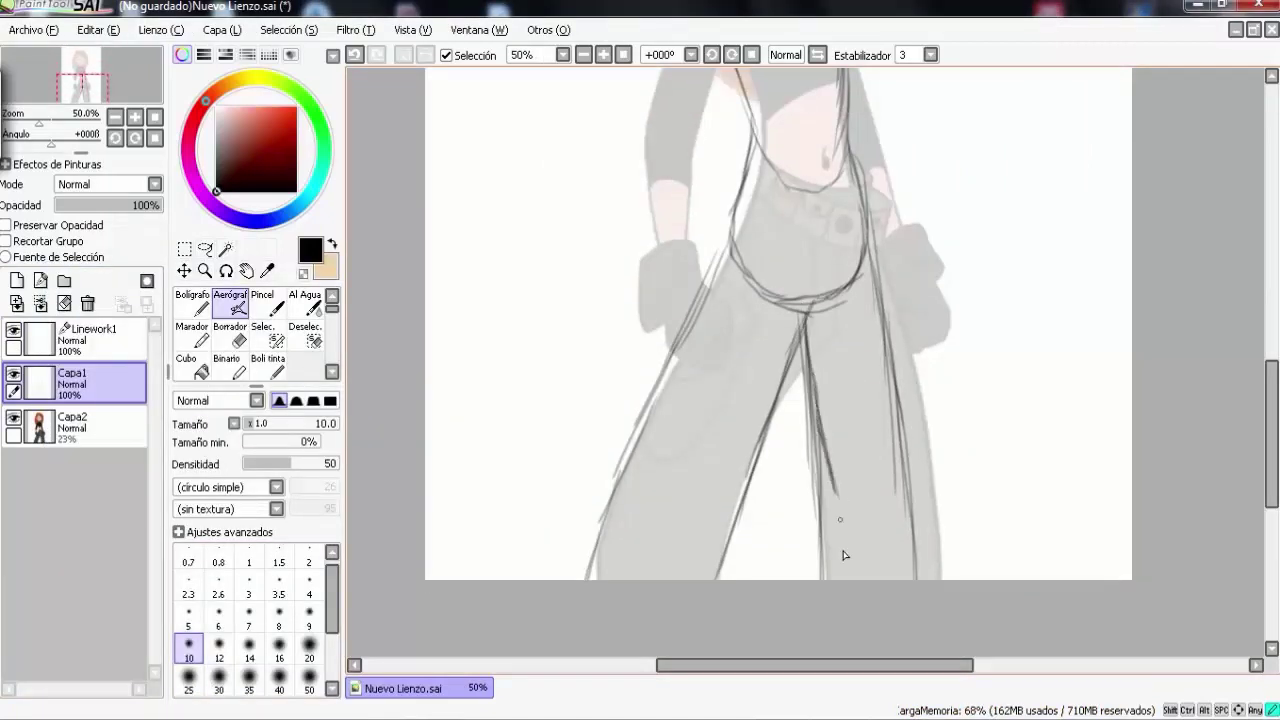
Step: Sketch slimmer thigh and shin contours for both legs inside the trouser shapes
drag(862, 224, 884, 460)
drag(874, 348, 896, 578)
drag(804, 312, 838, 578)
drag(805, 310, 720, 502)
drag(712, 298, 622, 578)
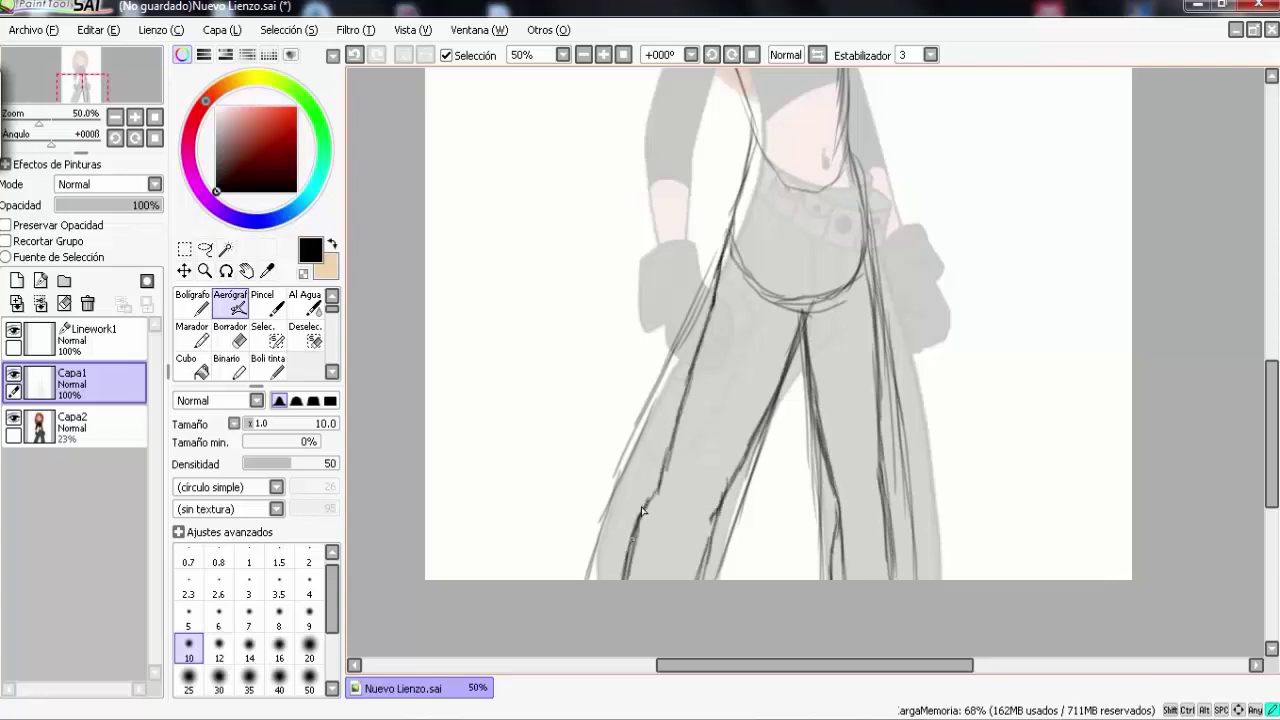
Step: Sketch the shoulder joints and the upper arm and forearm lines on the figure's hair-parted side, following the reference
scroll(700, 300, up, 4)
drag(720, 150, 706, 208)
drag(830, 188, 822, 200)
drag(720, 210, 684, 466)
drag(698, 174, 669, 258)
drag(692, 200, 657, 474)
Step: Sketch the fist at the end of that arm with its knuckles, thumb and finger divisions
mouse_move(700, 332)
mouse_down()
mouse_move(688, 468)
mouse_move(790, 545)
mouse_up()
drag(778, 306, 808, 380)
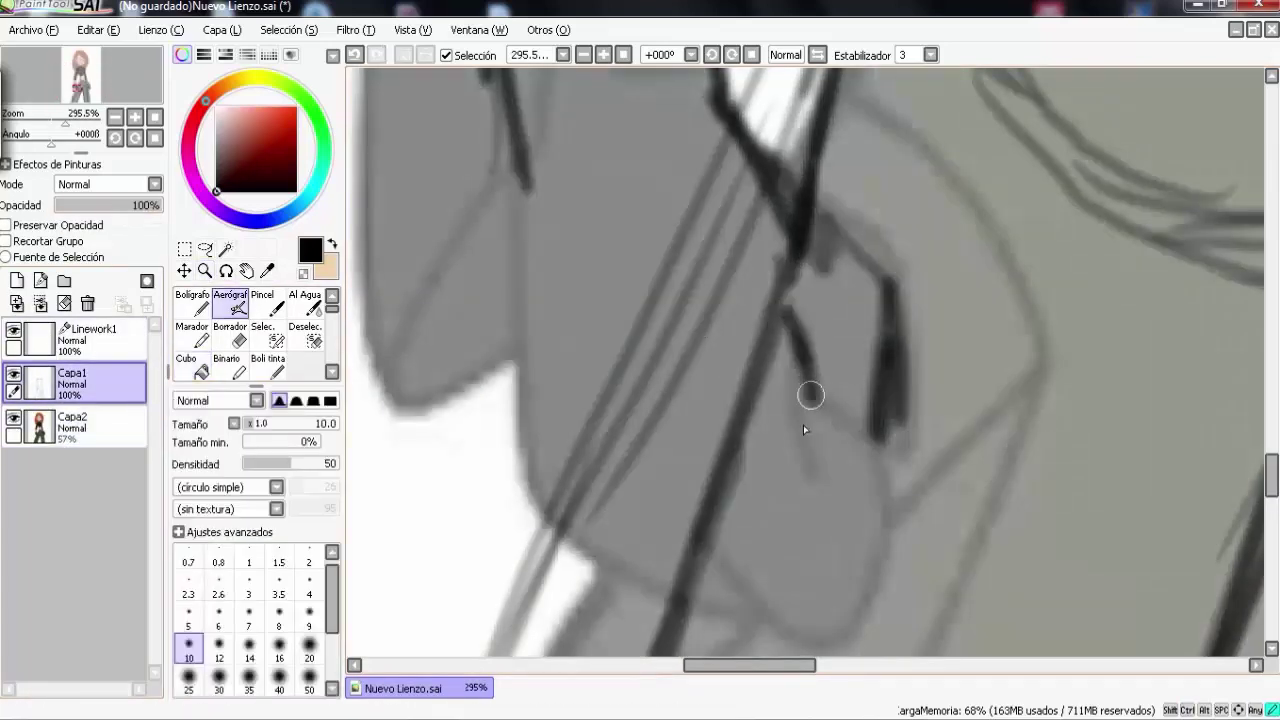
mouse_move(892, 400)
mouse_down()
mouse_move(745, 516)
mouse_move(600, 552)
mouse_up()
drag(620, 330, 498, 522)
key(minus)
drag(662, 300, 640, 494)
drag(786, 448, 800, 470)
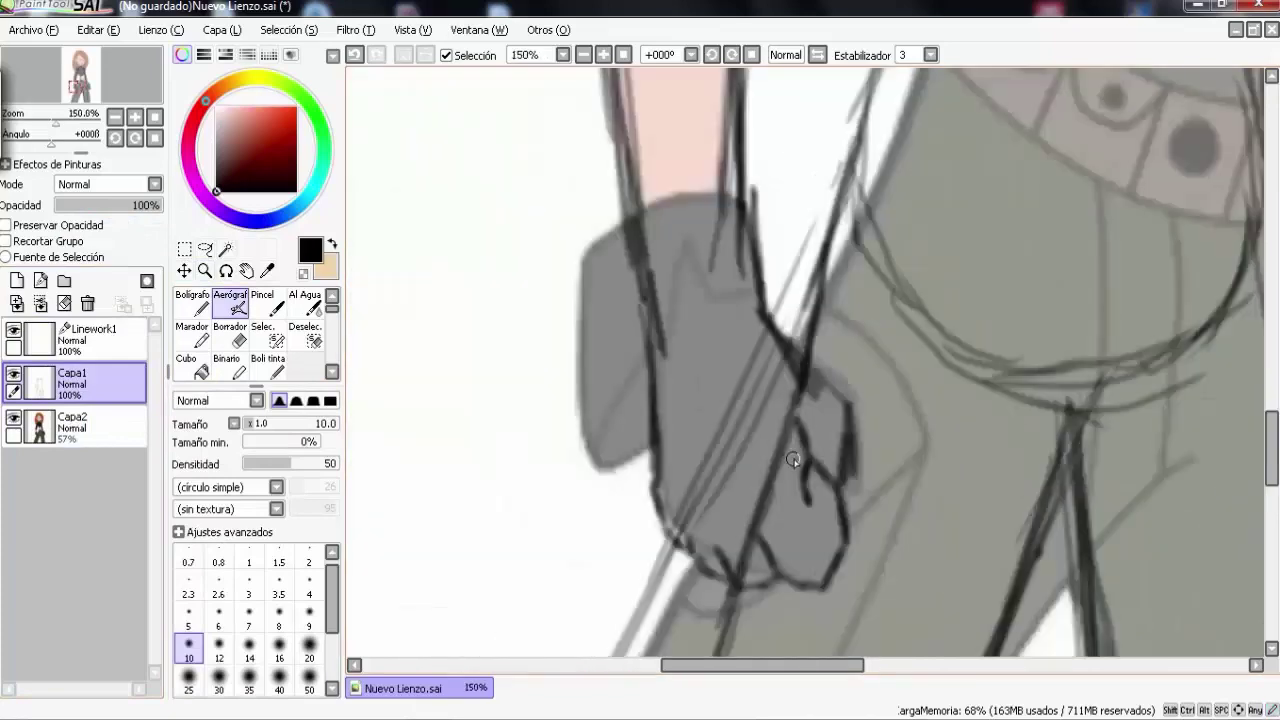
drag(800, 404, 816, 516)
Step: Erase the leg guide lines that cross the fist and clean up its thumb and finger lines
click(220, 340)
drag(810, 380, 800, 505)
drag(785, 420, 740, 575)
key(e)
drag(804, 504, 814, 520)
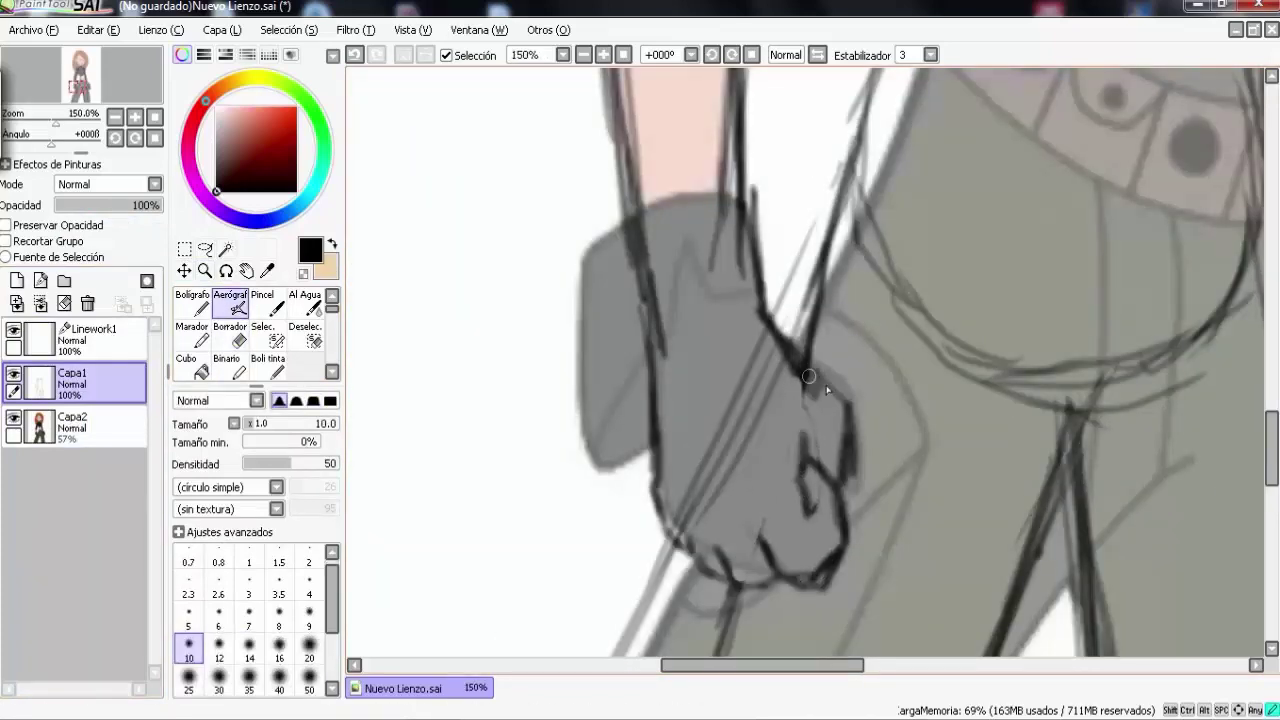
Step: Sketch the opposite arm with its clenched fist, and the bust curve on the chest
key(minus)
key(minus)
scroll(760, 360, up, 3)
drag(730, 180, 740, 325)
mouse_move(630, 300)
mouse_down()
mouse_move(685, 315)
mouse_move(680, 290)
mouse_up()
mouse_move(548, 290)
mouse_down()
mouse_move(585, 383)
mouse_move(550, 630)
mouse_up()
drag(742, 296, 752, 348)
drag(770, 430, 812, 578)
scroll(1143, 464, down, 5)
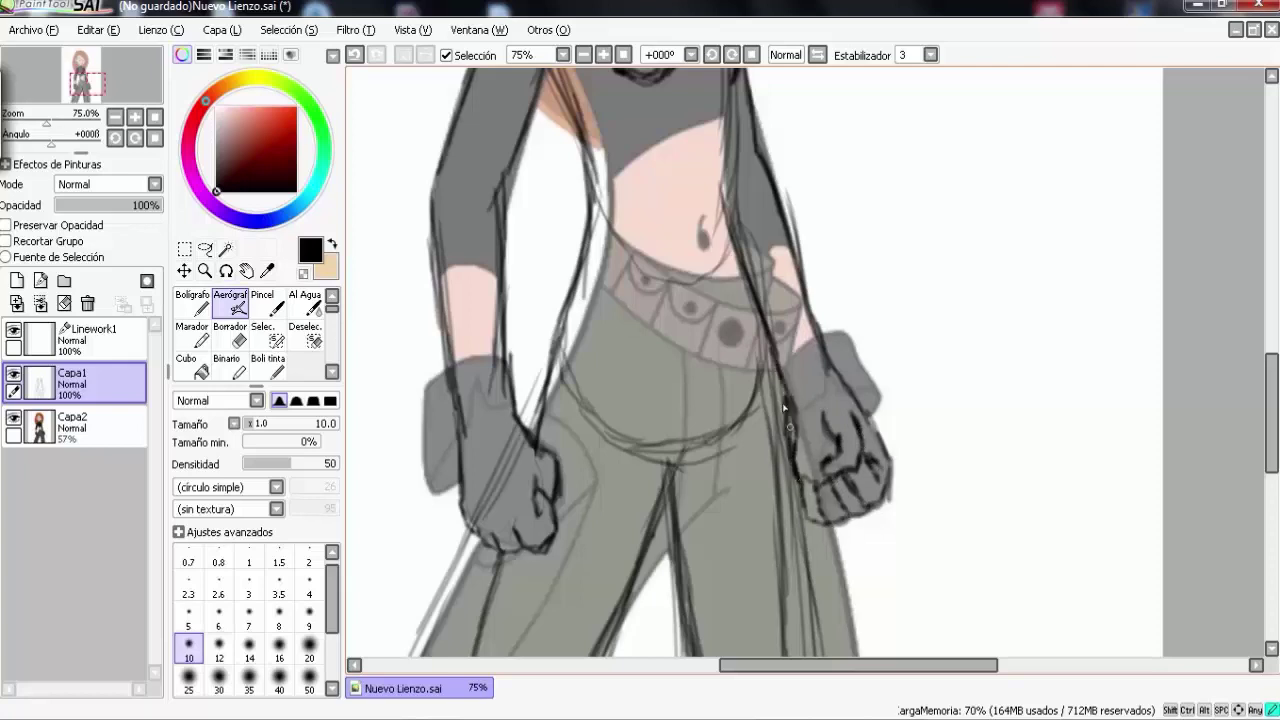
mouse_move(785, 408)
mouse_down()
mouse_move(811, 483)
mouse_move(860, 505)
mouse_up()
Step: Sketch a round head guide over the reference face with the jaw and neck lines below it
scroll(731, 381, up, 5)
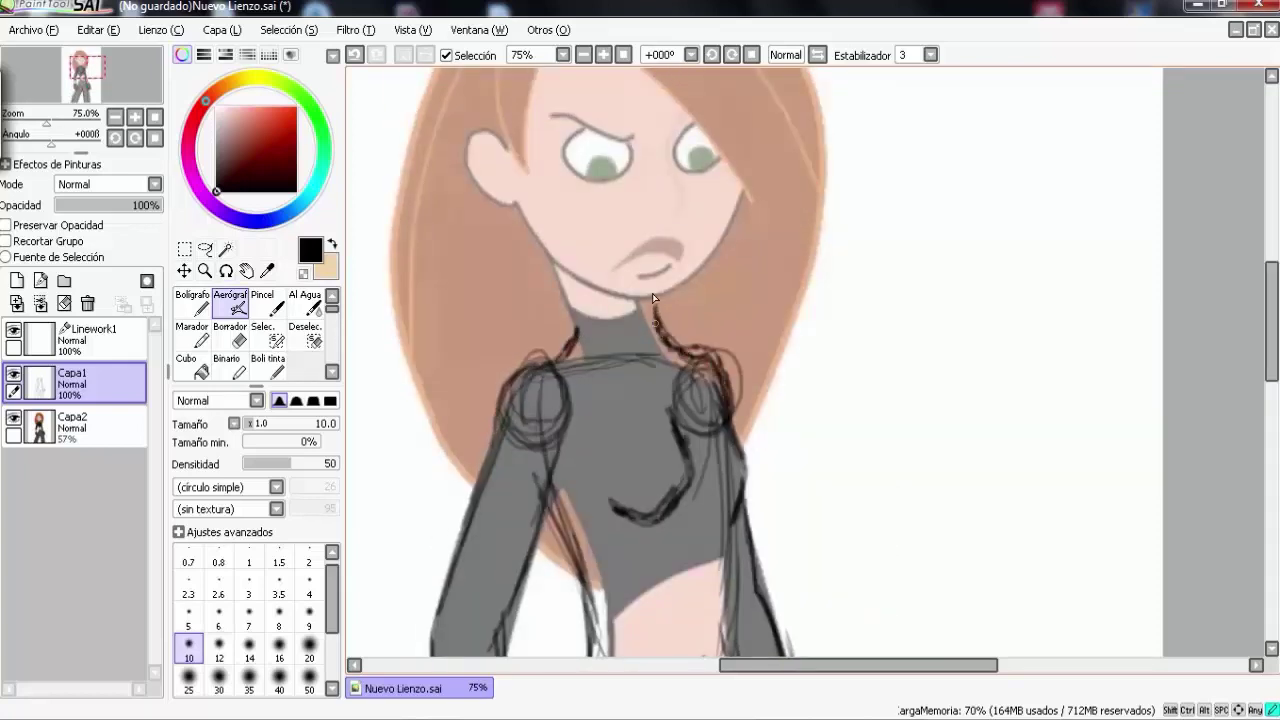
scroll(652, 293, up, 2)
mouse_move(700, 120)
mouse_down()
mouse_move(520, 250)
mouse_move(720, 300)
mouse_move(655, 420)
mouse_up()
drag(530, 345, 575, 440)
drag(740, 280, 660, 415)
drag(652, 390, 567, 452)
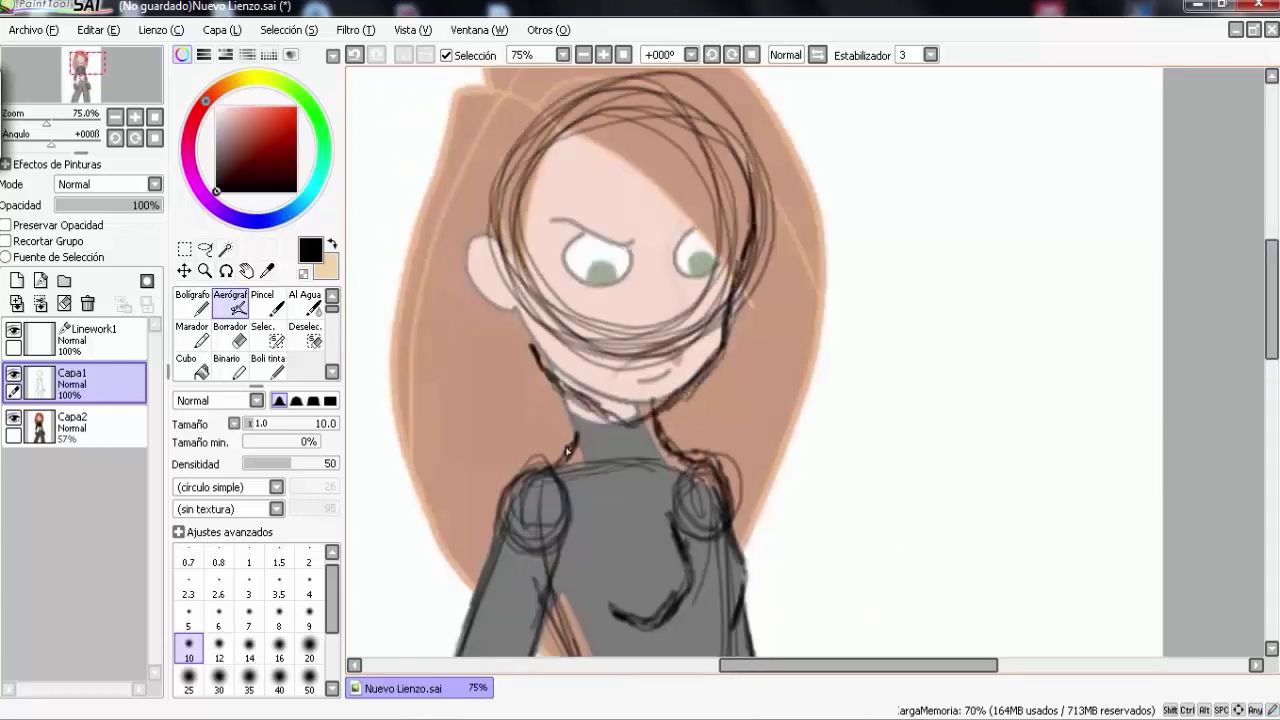
Step: Sketch the jawline, the skull outline and the face guidelines of the head
scroll(586, 289, down, 1)
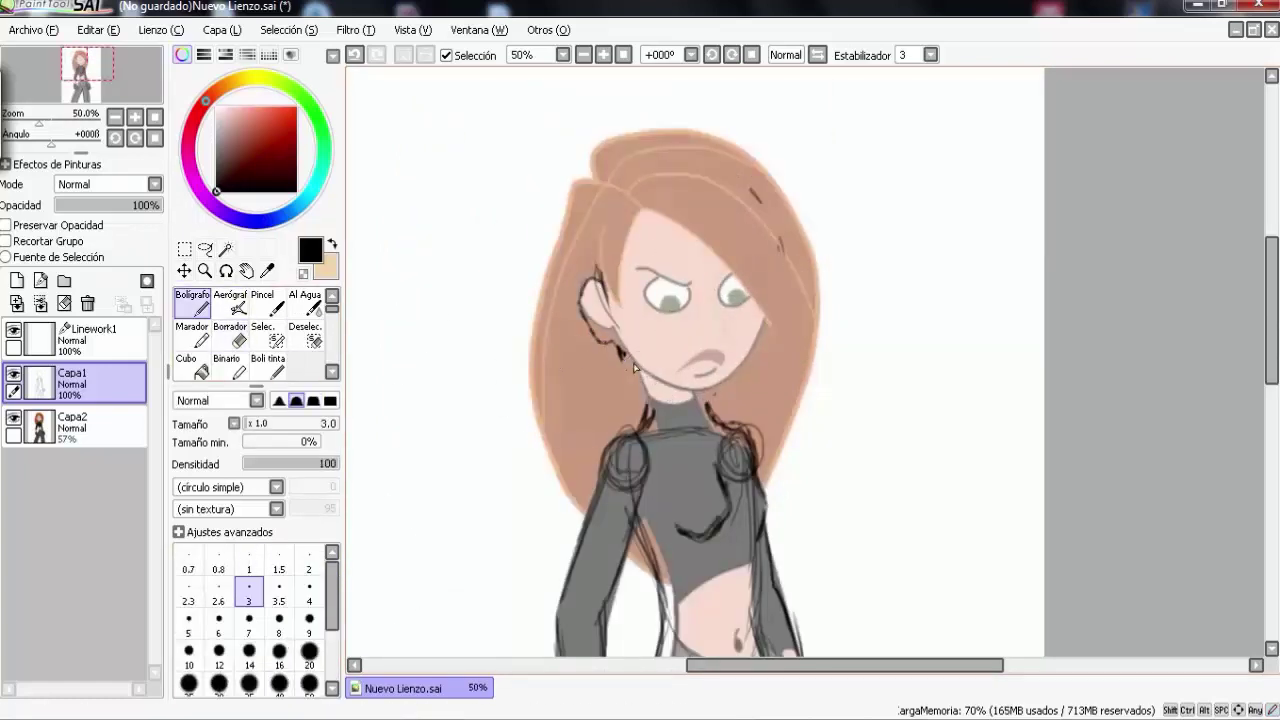
mouse_move(633, 368)
mouse_down()
mouse_move(656, 394)
mouse_move(695, 405)
mouse_up()
key(v)
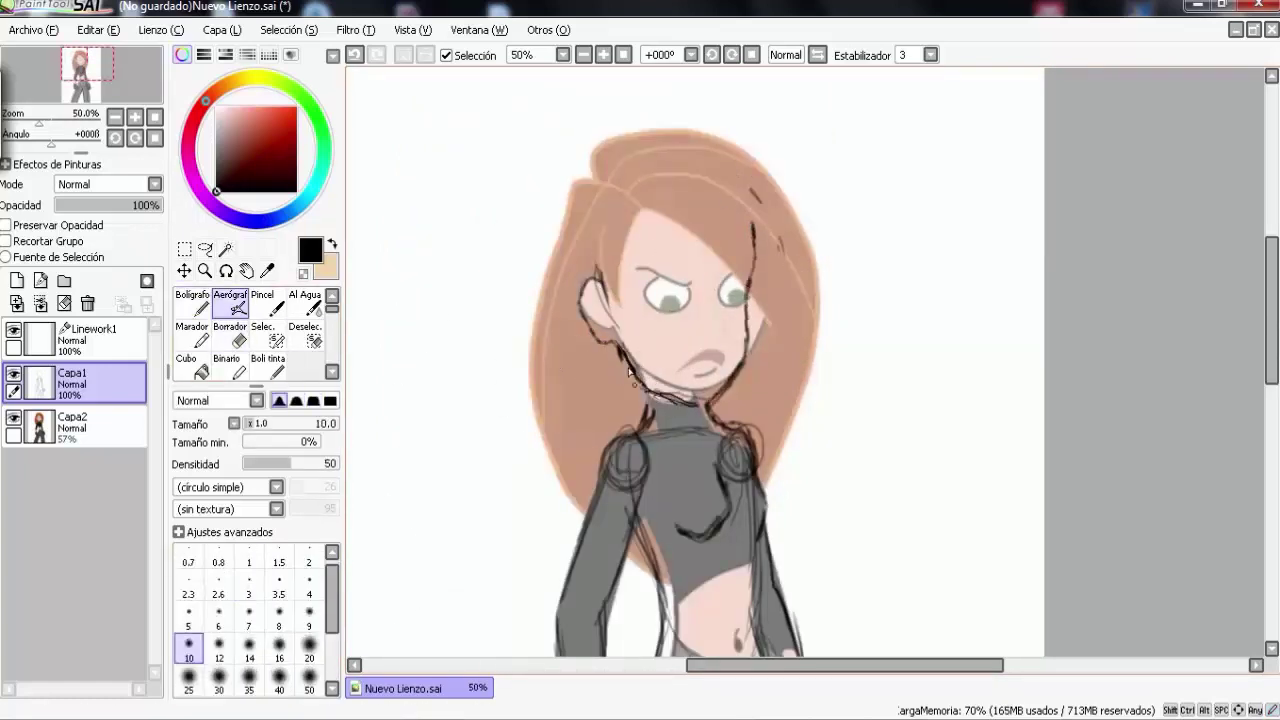
mouse_move(595, 280)
mouse_down()
mouse_move(693, 183)
mouse_move(599, 224)
mouse_move(756, 241)
mouse_up()
mouse_move(600, 285)
mouse_down()
mouse_move(745, 290)
mouse_move(690, 180)
mouse_move(701, 261)
mouse_move(673, 298)
mouse_up()
Step: Transform the head sketch and hide the reference layer Capa2
key(s)
key(ctrl+t)
key(Return)
click(13, 417)
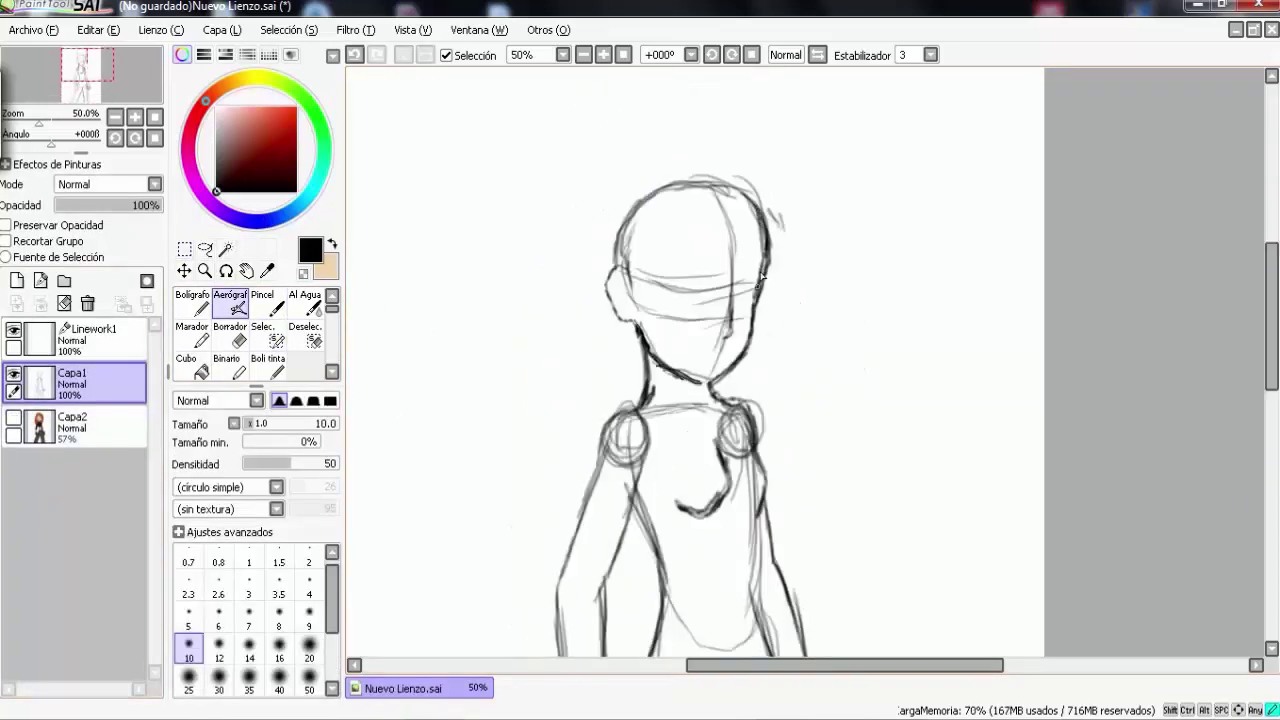
Step: Darken the bust curve, and sketch the eyebrows, both eyes and the nose on the face
drag(728, 440, 685, 515)
drag(600, 200, 905, 400)
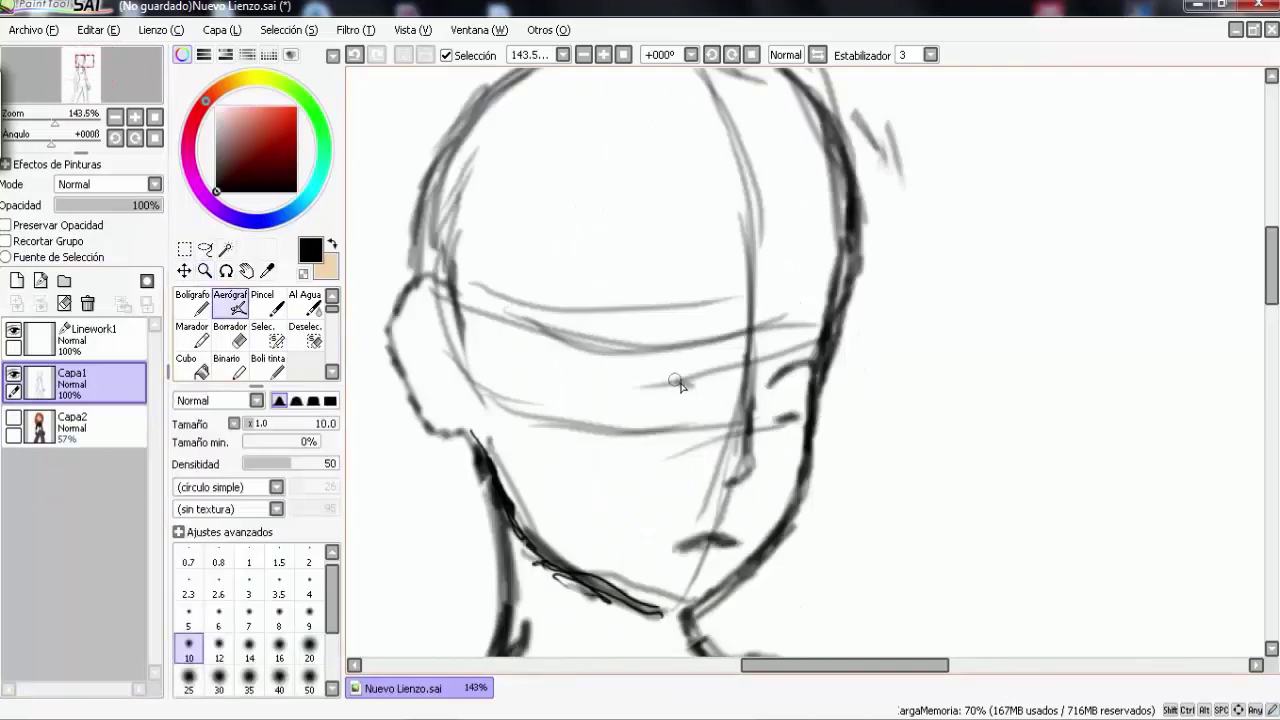
drag(678, 383, 645, 355)
drag(600, 300, 695, 340)
drag(770, 360, 820, 320)
drag(650, 375, 625, 425)
drag(790, 385, 785, 420)
drag(750, 400, 731, 481)
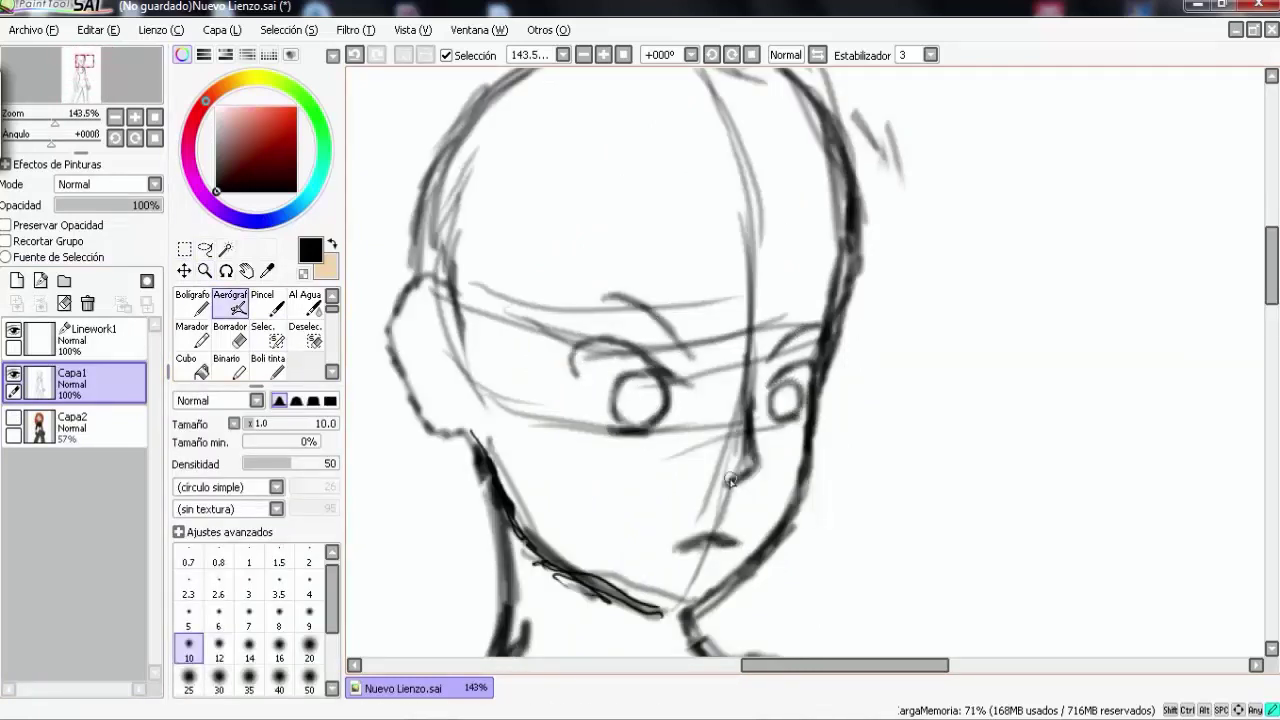
Step: Draw the inner ear details and thicken the upper lash lines of both eyes
mouse_move(430, 212)
mouse_down()
mouse_move(412, 272)
mouse_move(430, 435)
mouse_up()
drag(455, 350, 440, 410)
drag(540, 330, 635, 348)
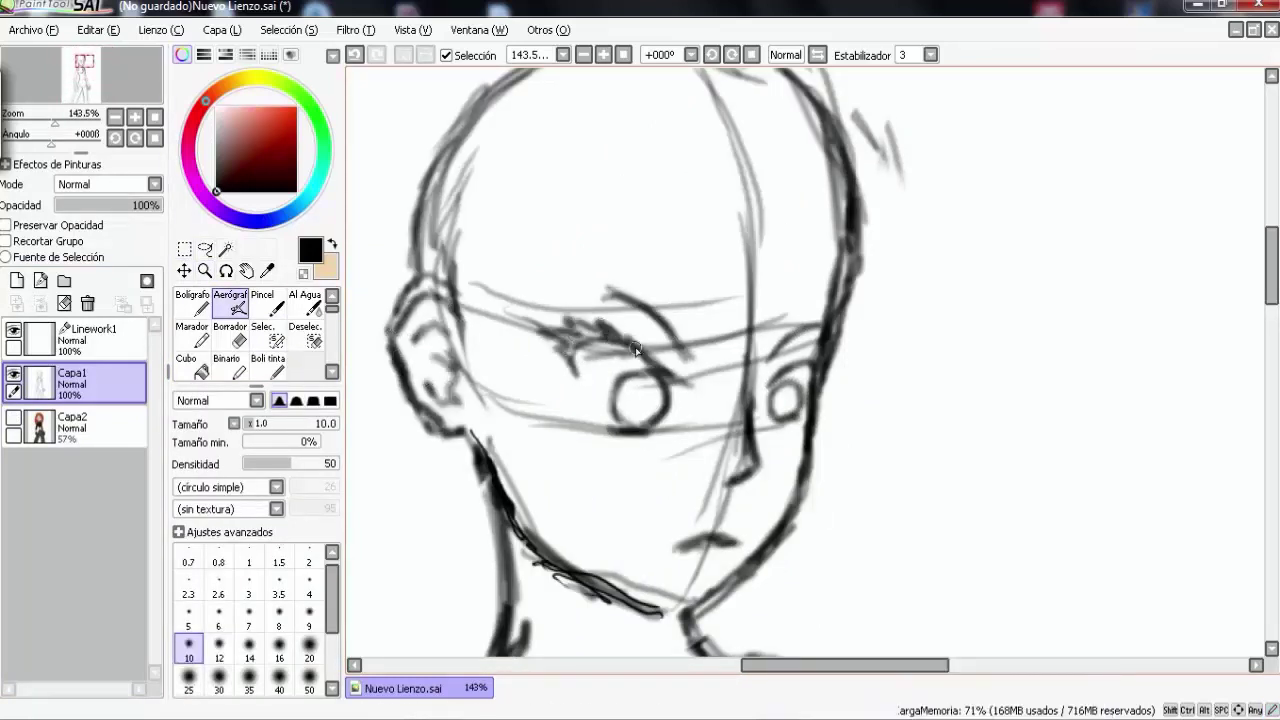
drag(766, 378, 838, 350)
Step: Show the reference layer Capa2 and move it beside the sketch, leaving Capa1 as the drawing layer
drag(55, 123, 45, 123)
click(13, 417)
click(13, 417)
click(13, 417)
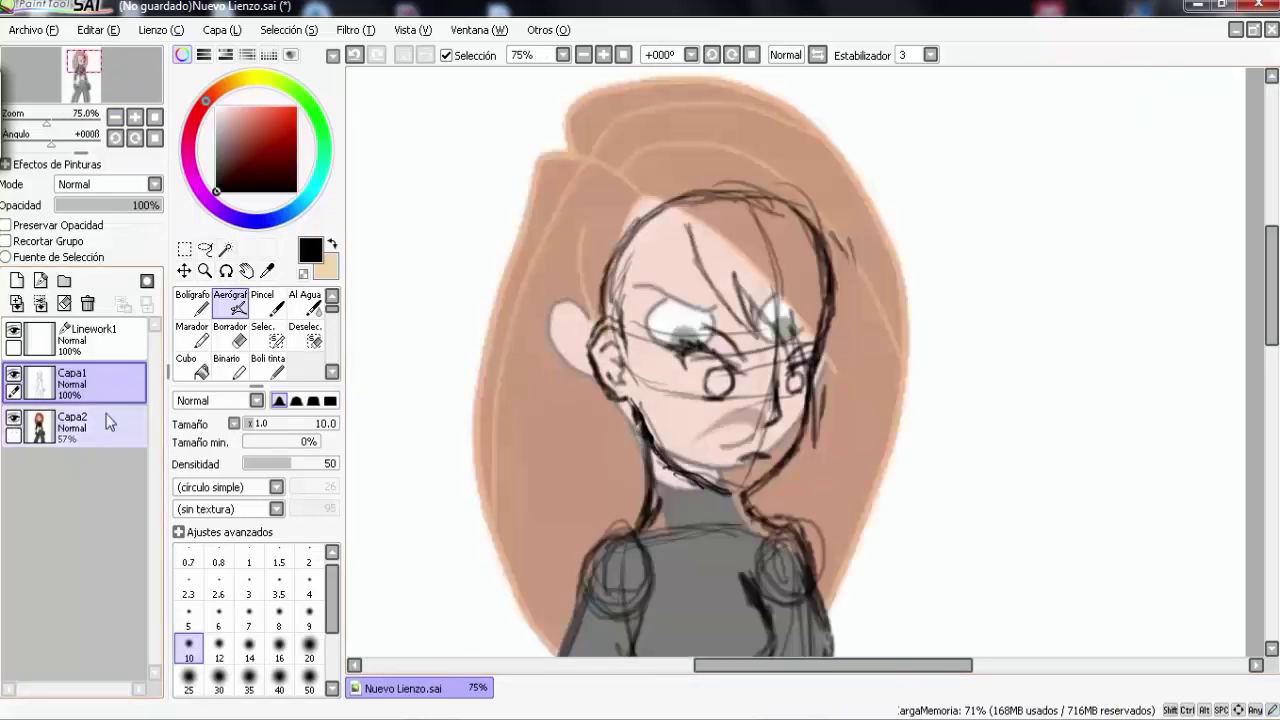
click(110, 422)
drag(700, 350, 440, 245)
click(100, 380)
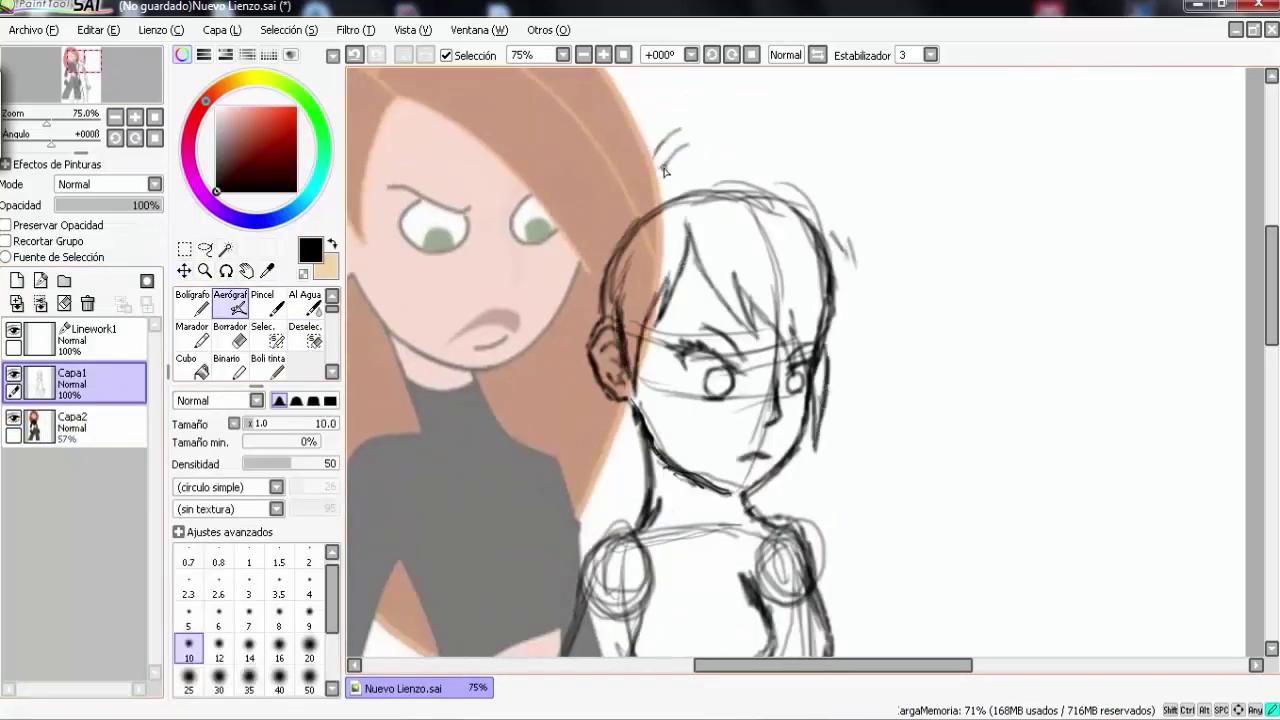
Step: Sketch the long hair outline over the crown and down both sides of the head behind the body
scroll(607, 183, down, 1)
drag(660, 285, 615, 545)
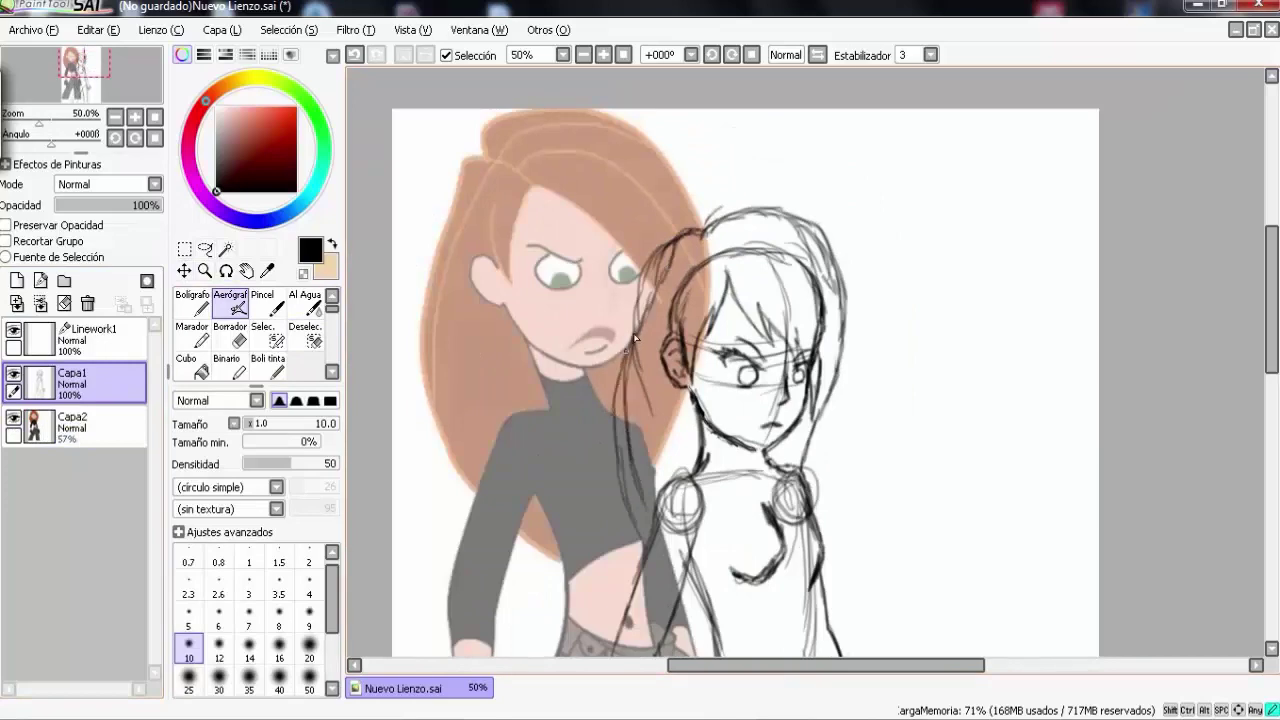
mouse_move(705, 228)
mouse_down()
mouse_move(634, 350)
mouse_move(615, 555)
mouse_up()
mouse_move(755, 205)
mouse_down()
mouse_move(862, 440)
mouse_move(835, 500)
mouse_up()
scroll(835, 500, down, 4)
drag(725, 418, 680, 485)
scroll(700, 450, up, 3)
drag(782, 378, 748, 389)
Step: Hide the reference layer Capa2 and add a new drawing layer above Capa1
click(13, 416)
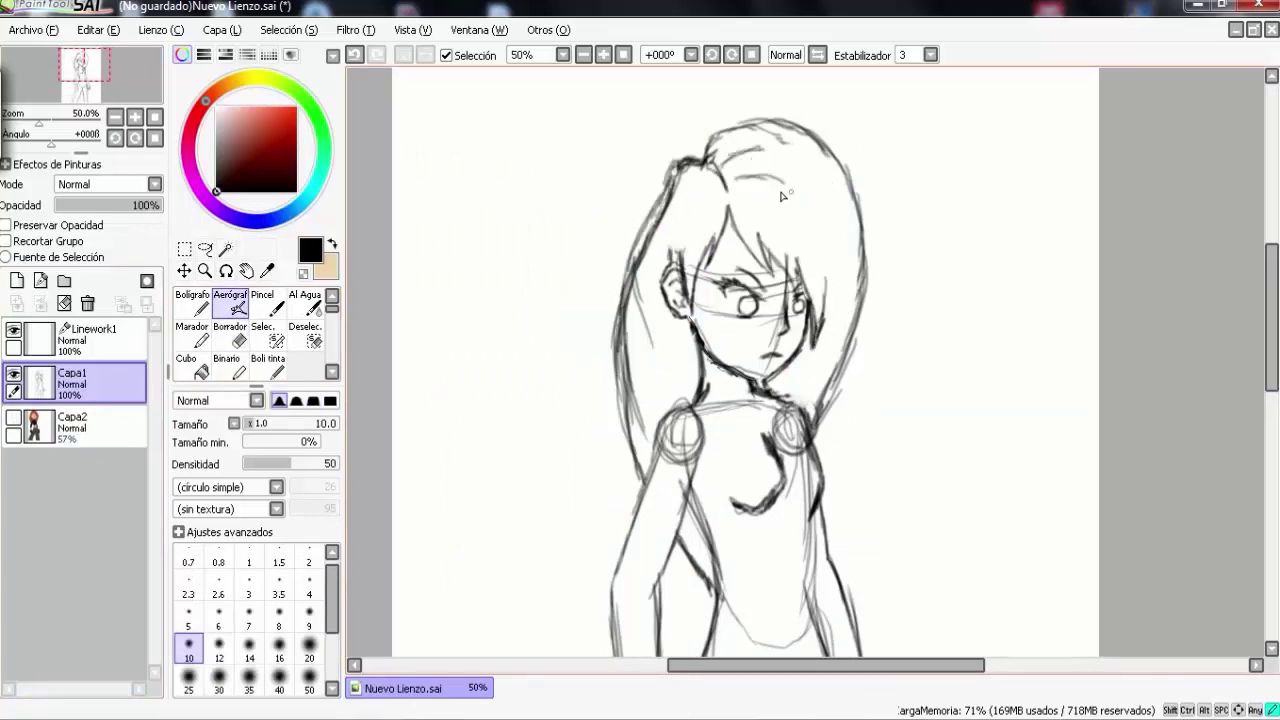
click(13, 416)
click(13, 416)
click(16, 280)
scroll(700, 400, down, 2)
click(13, 460)
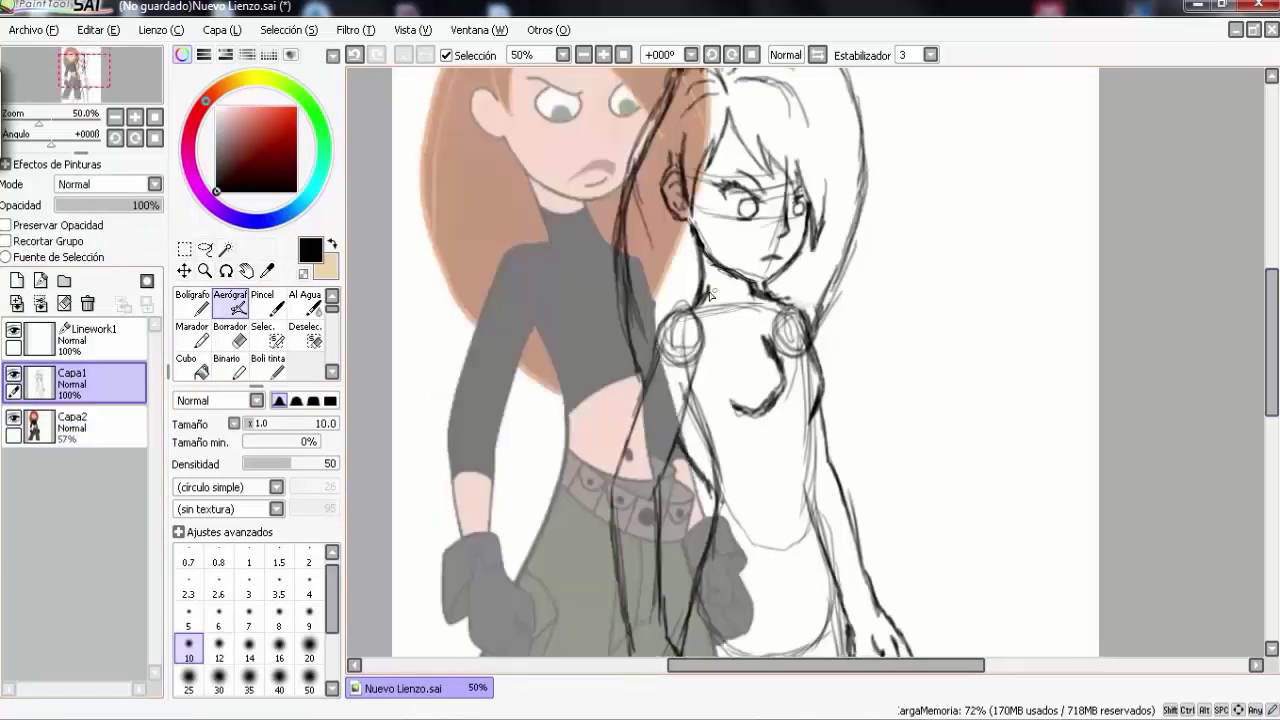
click(13, 460)
Step: Lower the opacity of the sketch layer Capa1 to 28% and make the new layer active
click(100, 428)
drag(150, 205, 84, 205)
click(100, 383)
Step: Outline the neck, shoulder and first arm down to the sleeve cuff and glove on the new layer
scroll(700, 400, down, 1)
mouse_move(700, 215)
mouse_down()
mouse_move(655, 300)
mouse_move(612, 550)
mouse_up()
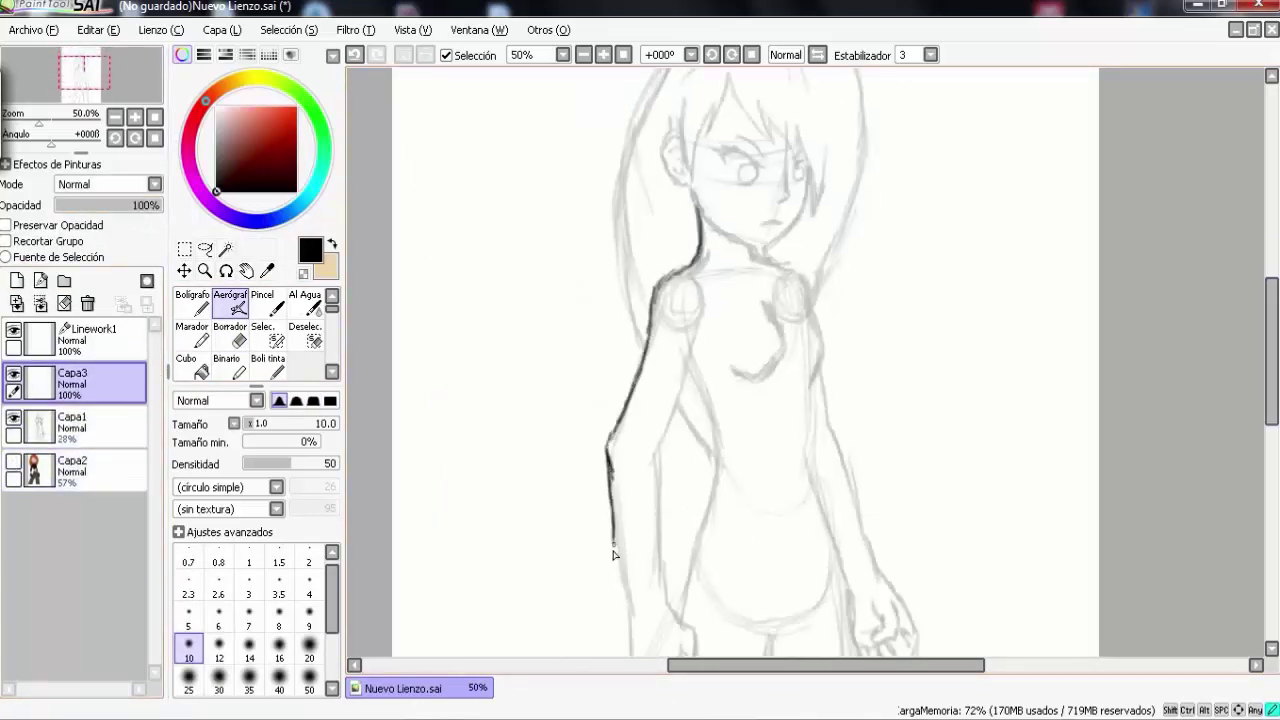
scroll(758, 333, down, 3)
drag(618, 428, 668, 407)
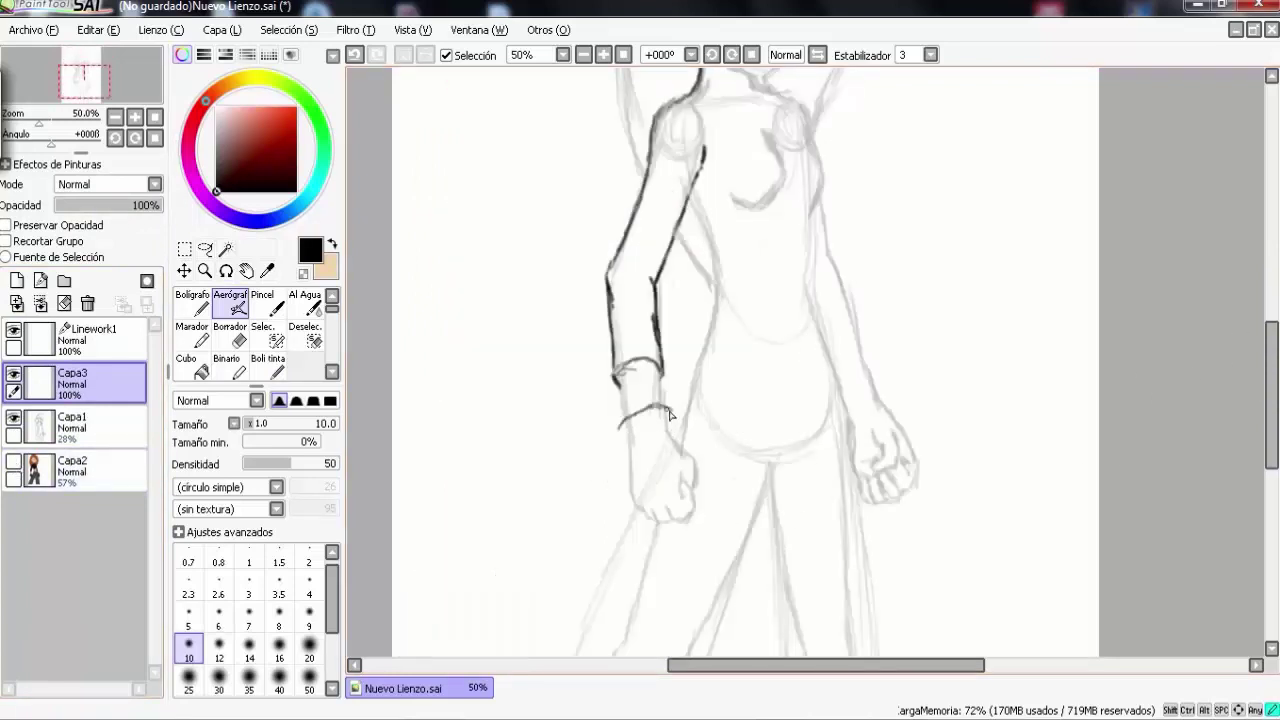
scroll(674, 440, up, 2)
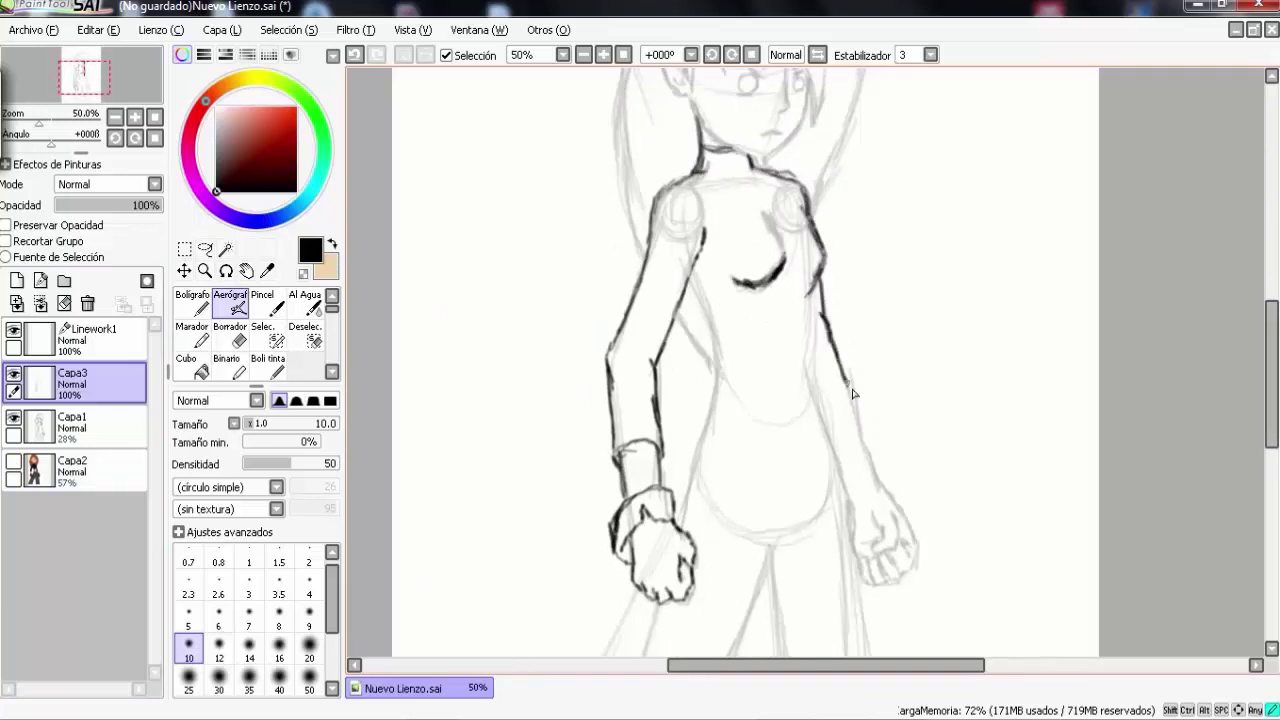
Step: Outline the torso sides, the crop top's hem and the trouser waistline
scroll(853, 393, down, 1)
drag(697, 385, 835, 370)
drag(703, 224, 692, 398)
scroll(699, 278, down, 3)
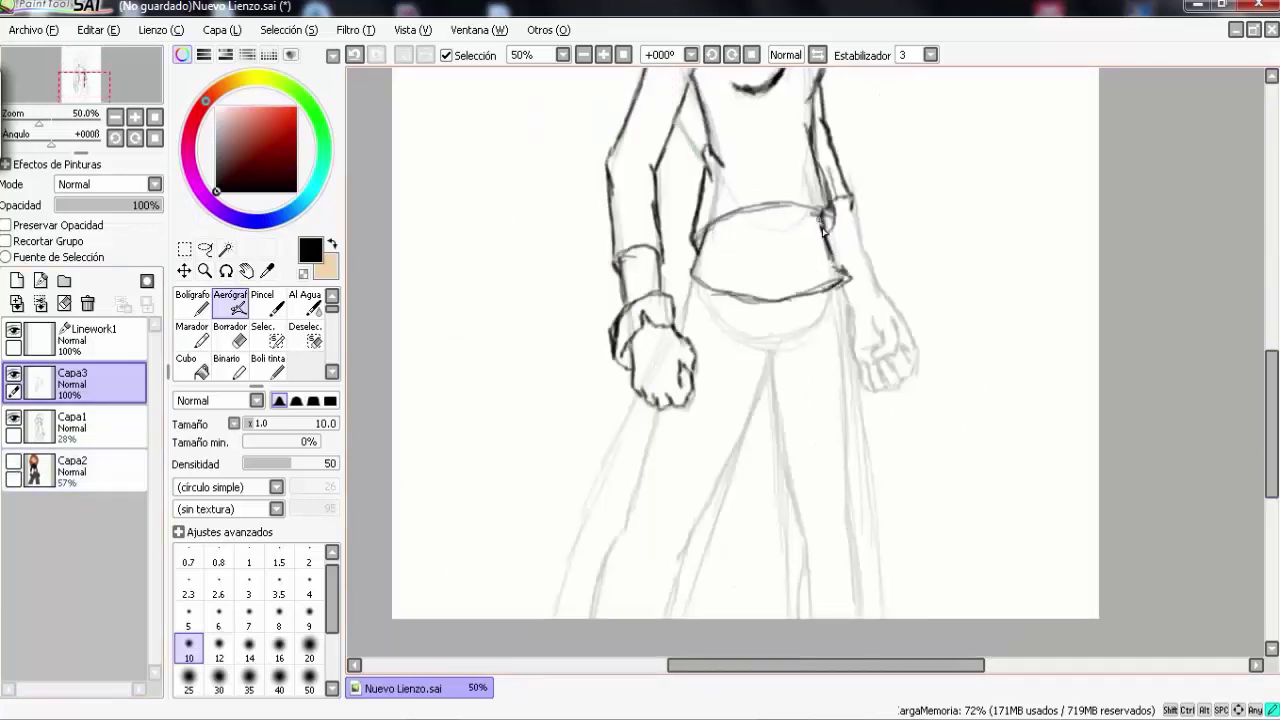
Step: Outline both trouser legs and two curved belt bands around the hips
drag(848, 285, 879, 616)
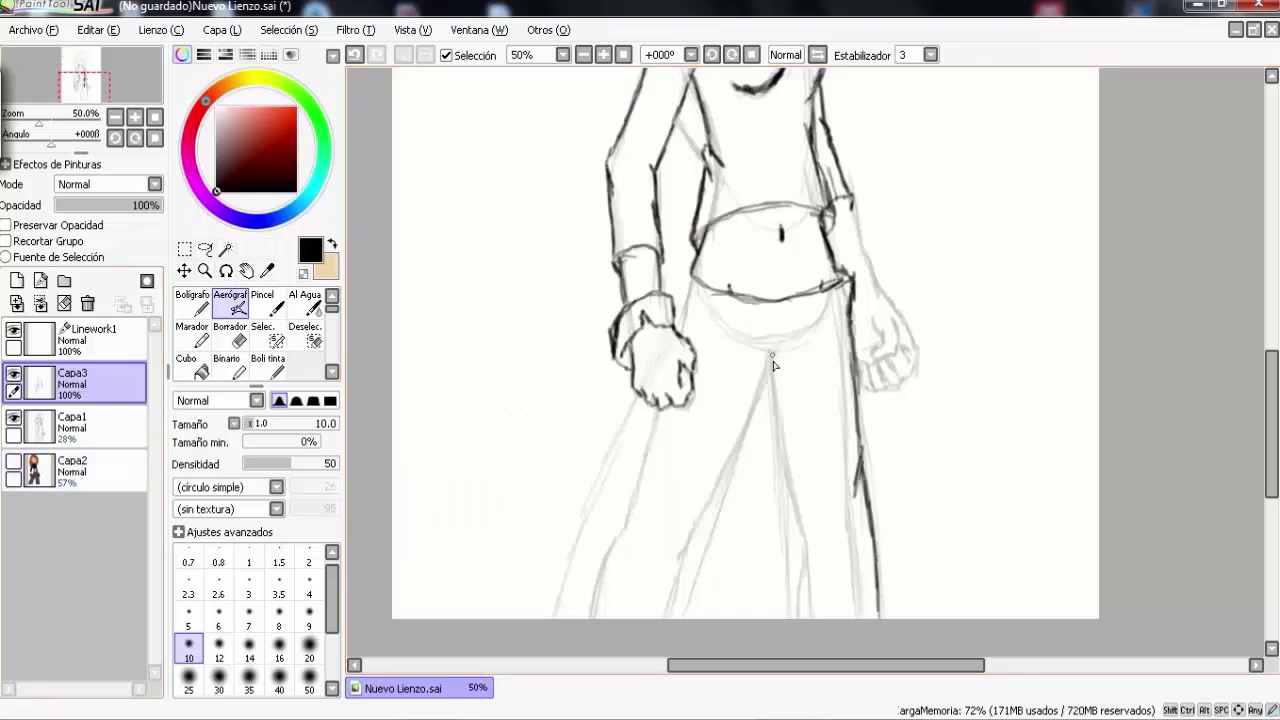
drag(694, 344, 855, 302)
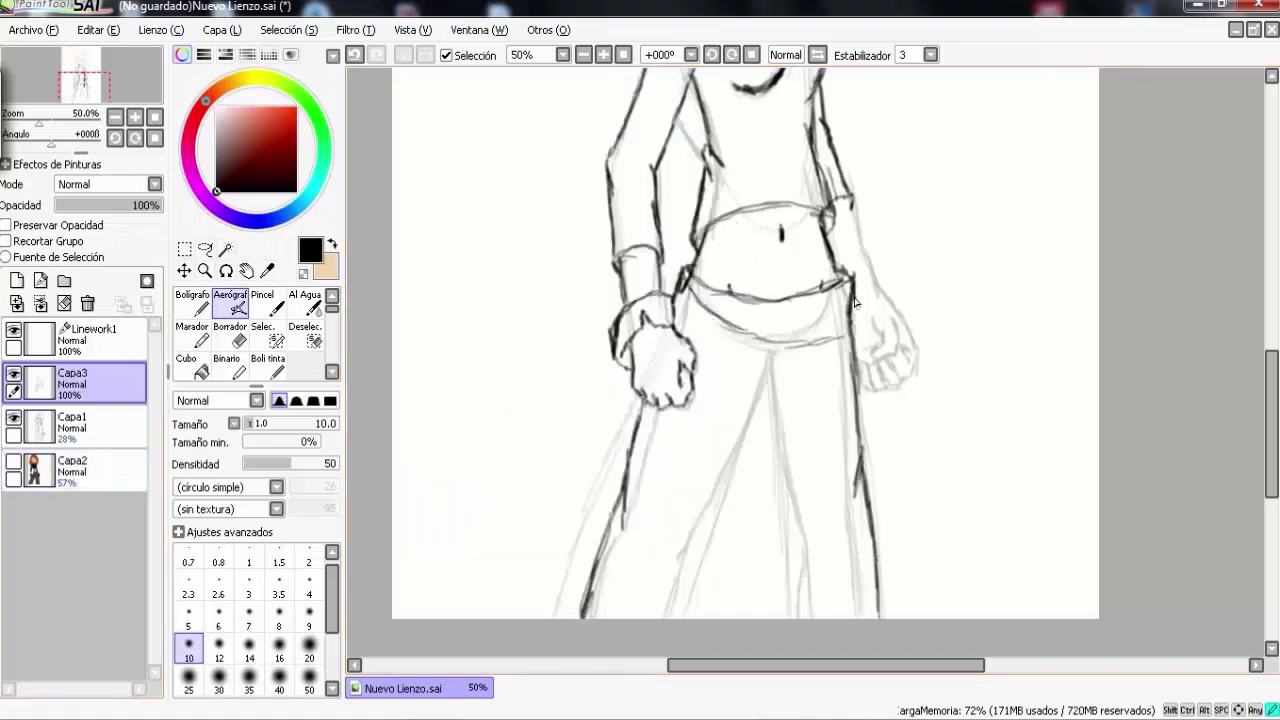
drag(673, 303, 860, 366)
mouse_move(770, 388)
mouse_down()
mouse_move(690, 612)
mouse_move(792, 618)
mouse_up()
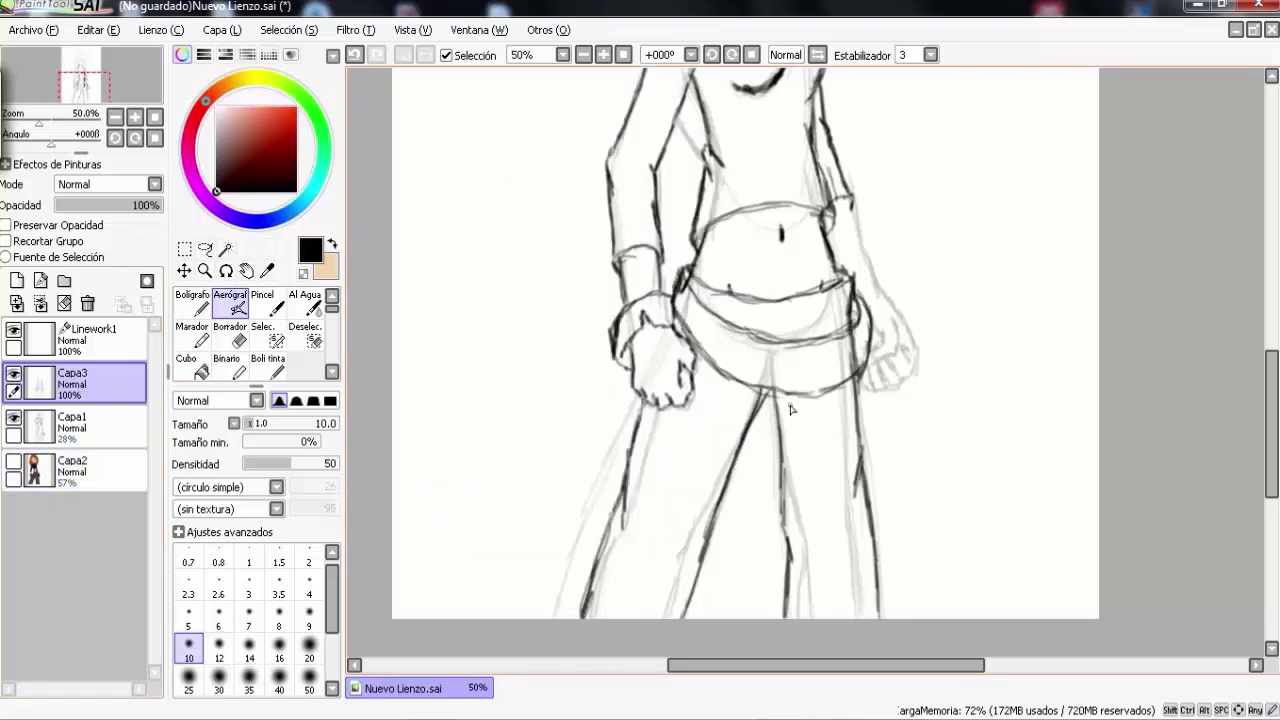
Step: Show the reference layer Capa2 and move it up beside the sketch, keeping Capa3 for drawing
click(13, 461)
click(75, 466)
drag(500, 400, 480, 315)
click(75, 380)
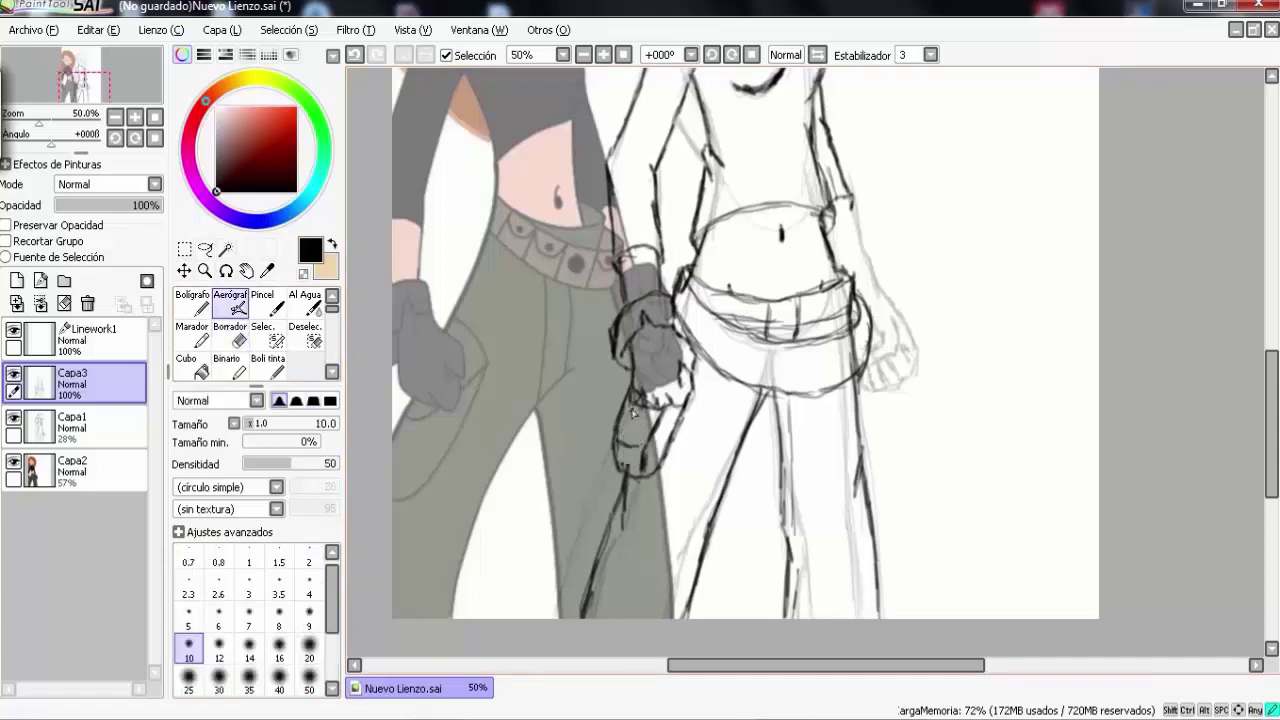
Step: Draw the loose belt's upper edge and its first pouch sides in red over the hip sketch
drag(678, 285, 730, 285)
click(295, 107)
drag(455, 150, 497, 195)
mouse_move(490, 190)
mouse_down()
mouse_move(473, 250)
mouse_move(502, 320)
mouse_up()
mouse_move(500, 210)
mouse_down()
mouse_move(572, 277)
mouse_move(640, 300)
mouse_up()
drag(578, 305, 576, 405)
Step: Draw the remaining red pouch sides, the belt's far end and a front pouch with its flap line
drag(700, 450, 754, 450)
drag(755, 340, 745, 430)
mouse_move(880, 345)
mouse_down()
mouse_move(870, 465)
mouse_move(995, 315)
mouse_up()
drag(1012, 285, 1000, 310)
mouse_move(1005, 190)
mouse_down()
mouse_move(1045, 270)
mouse_move(995, 450)
mouse_move(870, 520)
mouse_up()
drag(895, 382, 970, 355)
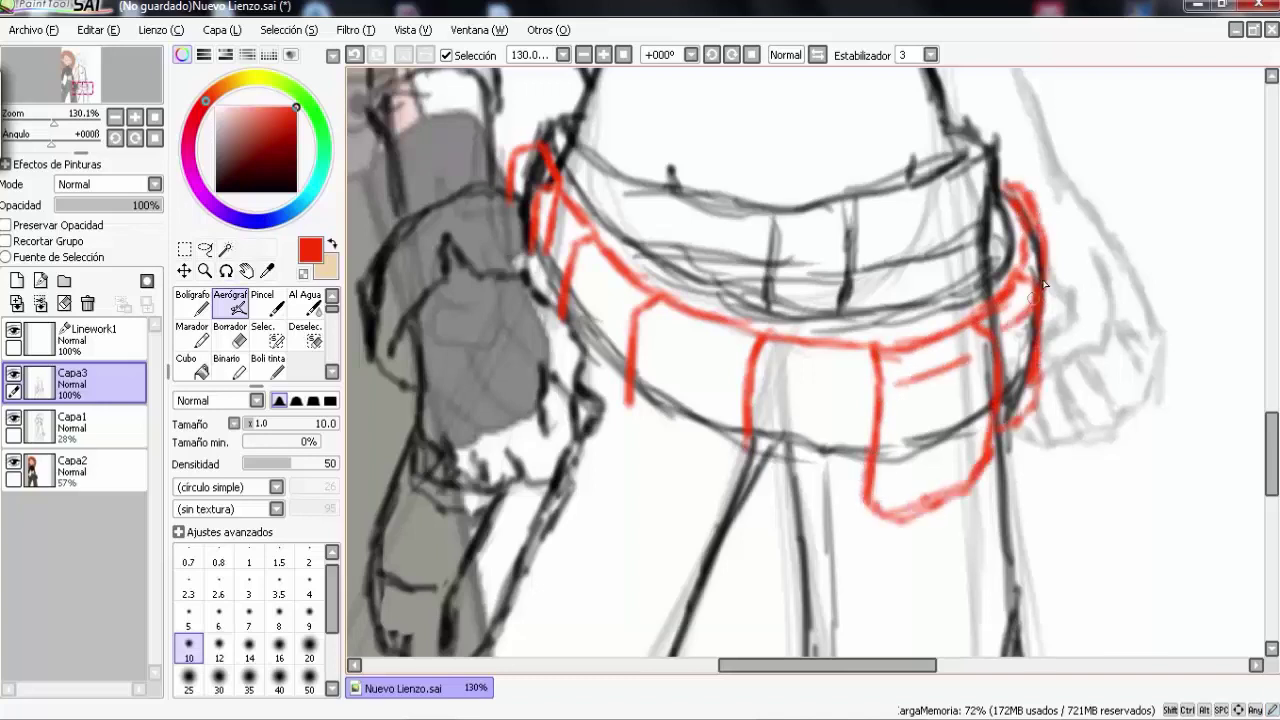
Step: Close the bottoms of the other red belt pouches and add their flap lines
drag(850, 530, 745, 500)
drag(765, 375, 850, 378)
drag(632, 400, 740, 508)
drag(555, 322, 580, 432)
drag(580, 278, 626, 324)
drag(645, 330, 728, 362)
drag(545, 210, 565, 245)
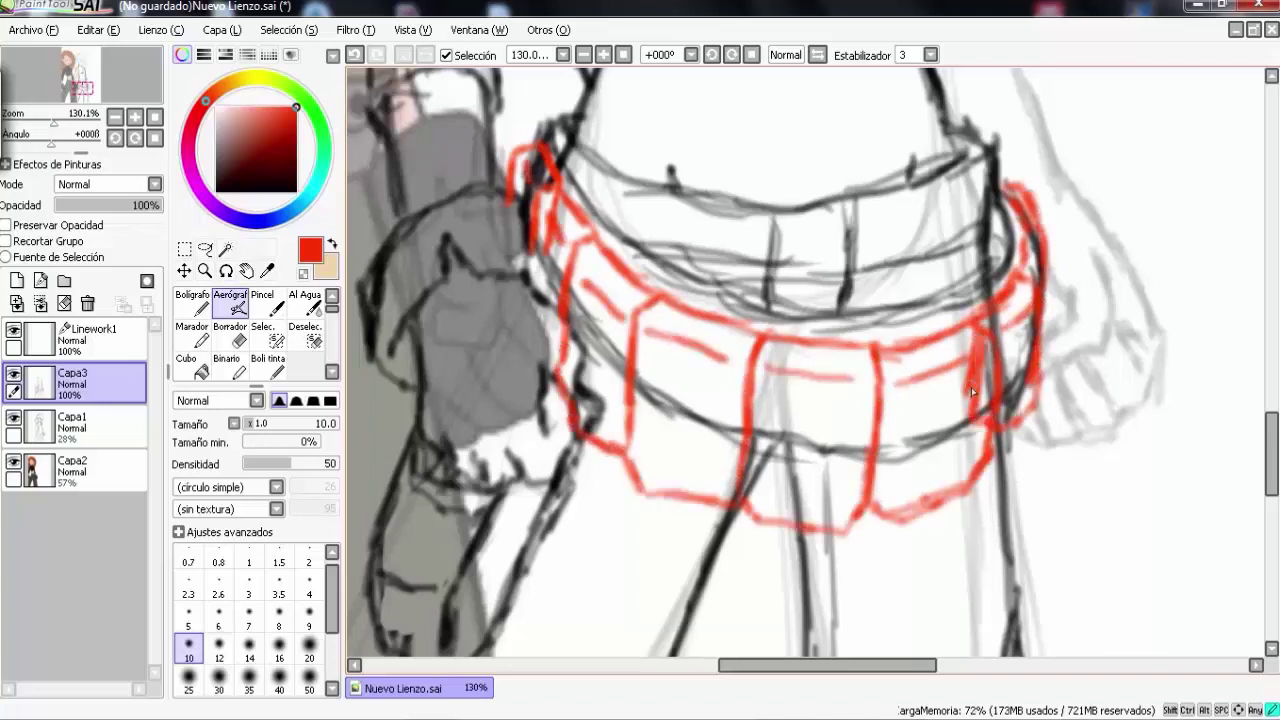
Step: Paint a solid red dot as the belt buckle and erase the pouch outline around it
click(925, 378)
key(e)
drag(970, 358, 895, 382)
drag(990, 455, 875, 520)
key(v)
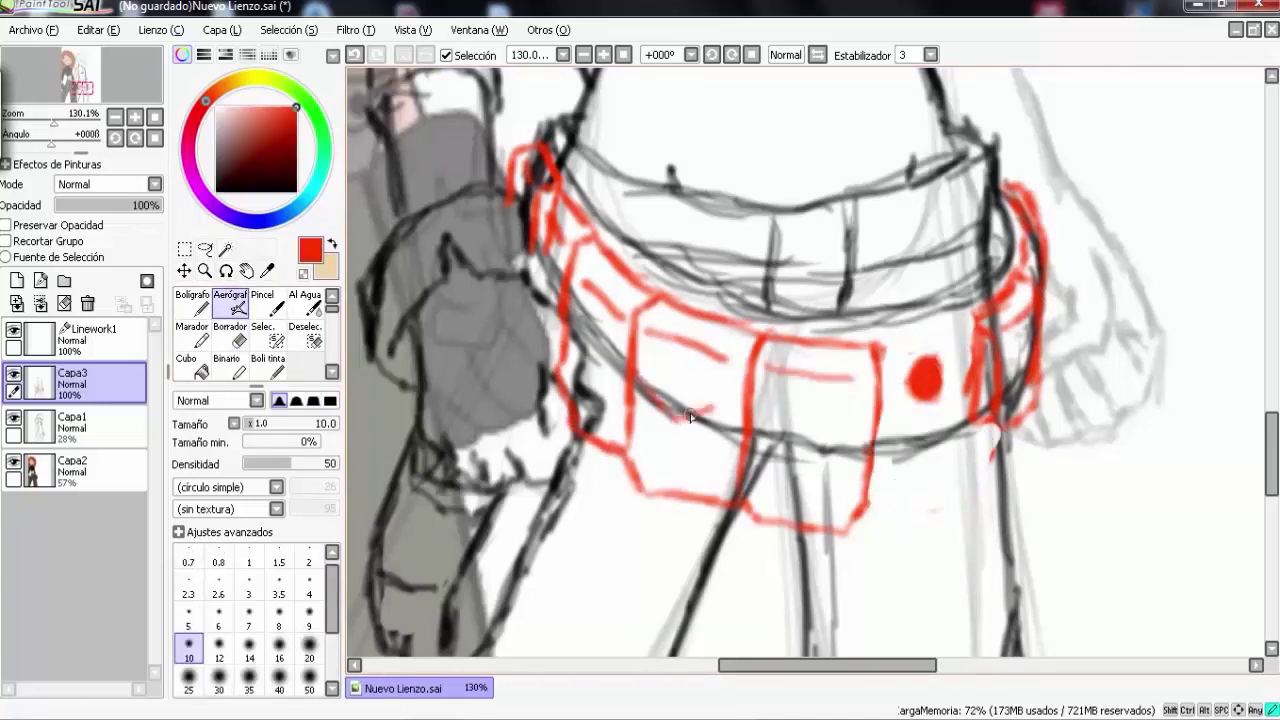
Step: Draw curved red lower flap edges across the remaining belt pouches
drag(688, 416, 742, 388)
drag(752, 452, 868, 428)
drag(625, 306, 575, 375)
drag(556, 250, 532, 282)
Step: Outline the opposite forearm, glove cuff and clenched fist in black
scroll(1063, 224, down, 5)
scroll(700, 250, up, 5)
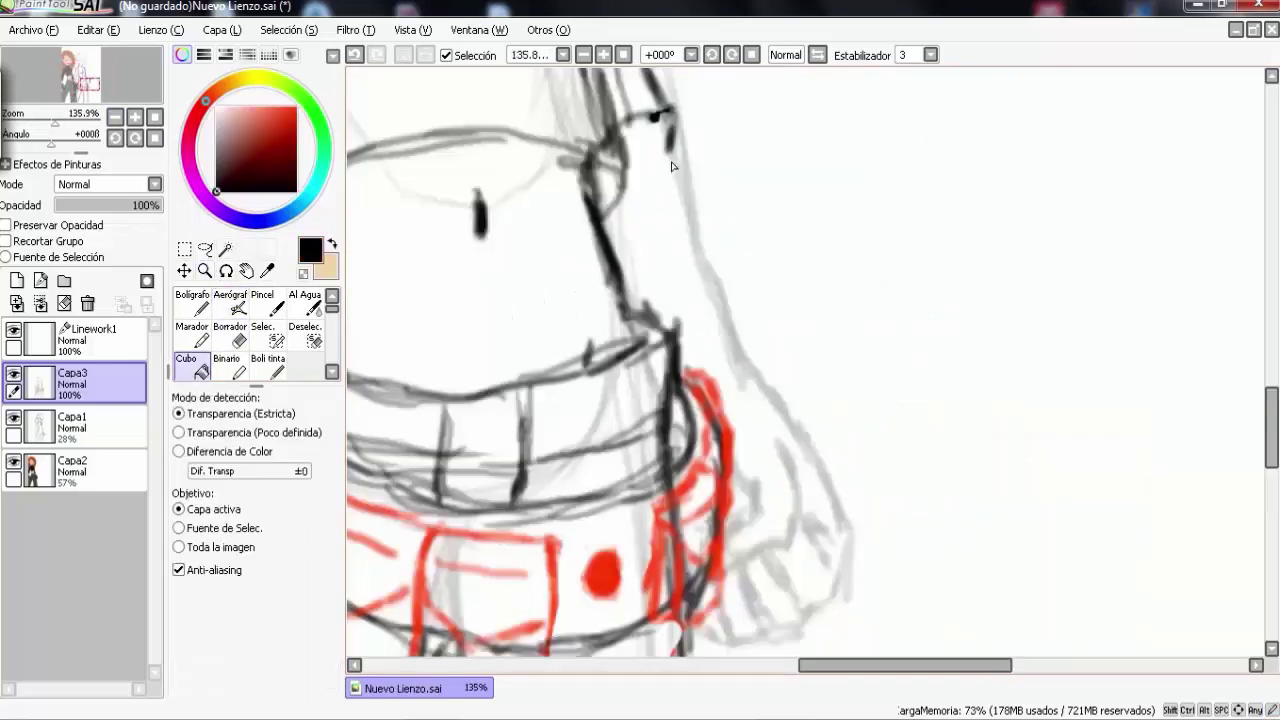
drag(655, 105, 745, 365)
mouse_move(630, 300)
mouse_down()
mouse_move(773, 347)
mouse_move(836, 500)
mouse_up()
drag(820, 445, 845, 550)
scroll(840, 540, down, 2)
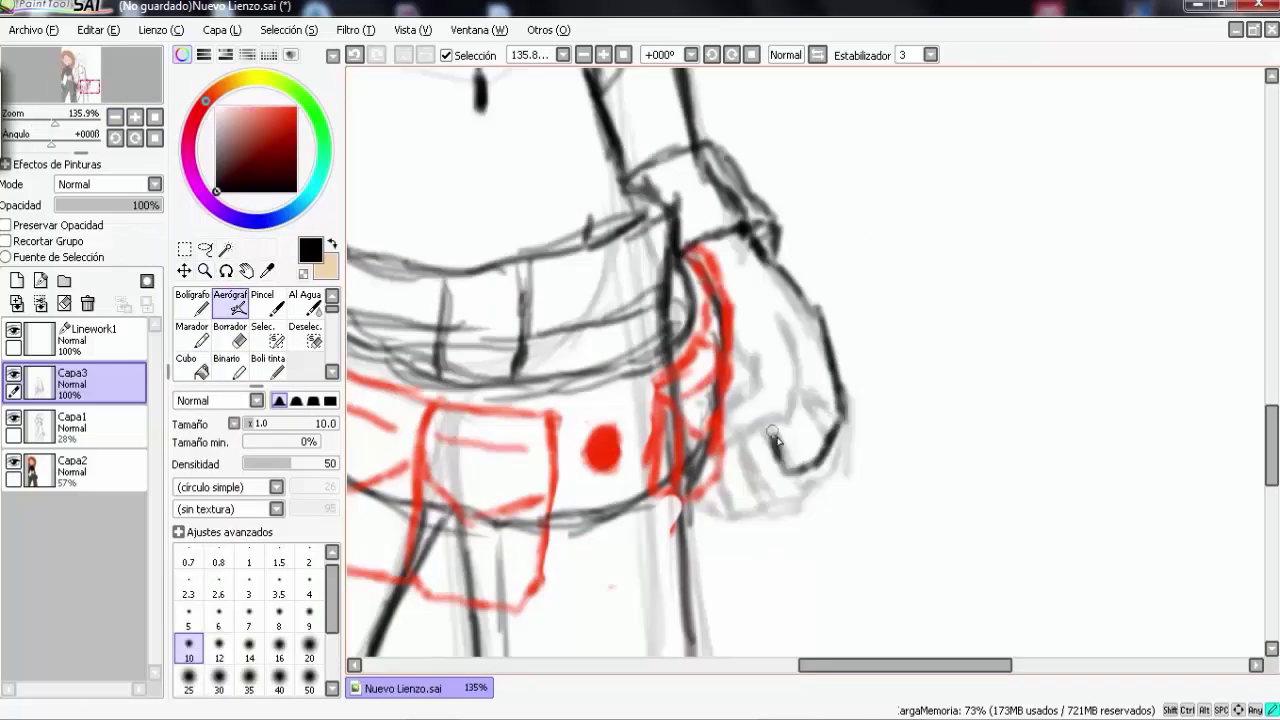
drag(740, 330, 808, 397)
Step: Outline the pointed bangs and the side strands framing the face in black
scroll(703, 506, down, 5)
scroll(740, 150, up, 5)
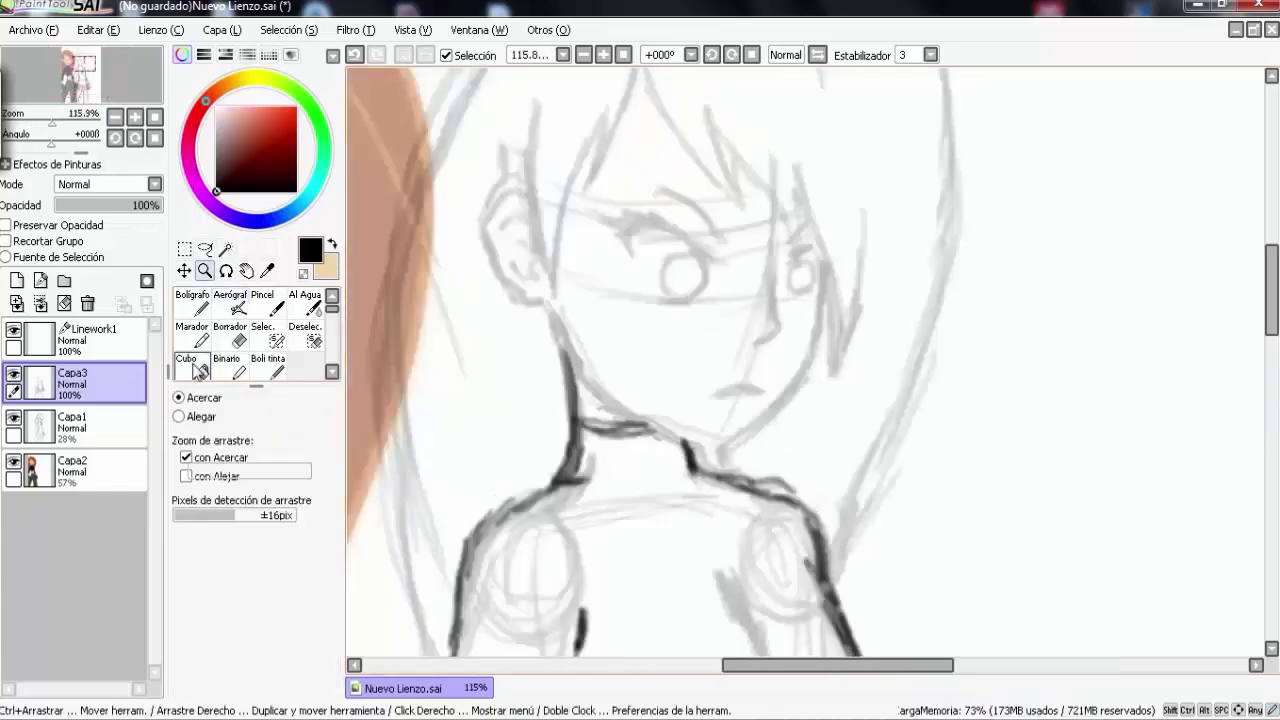
drag(633, 96, 742, 290)
drag(705, 188, 778, 310)
drag(773, 250, 840, 420)
drag(870, 255, 835, 478)
drag(636, 105, 560, 285)
drag(530, 190, 550, 378)
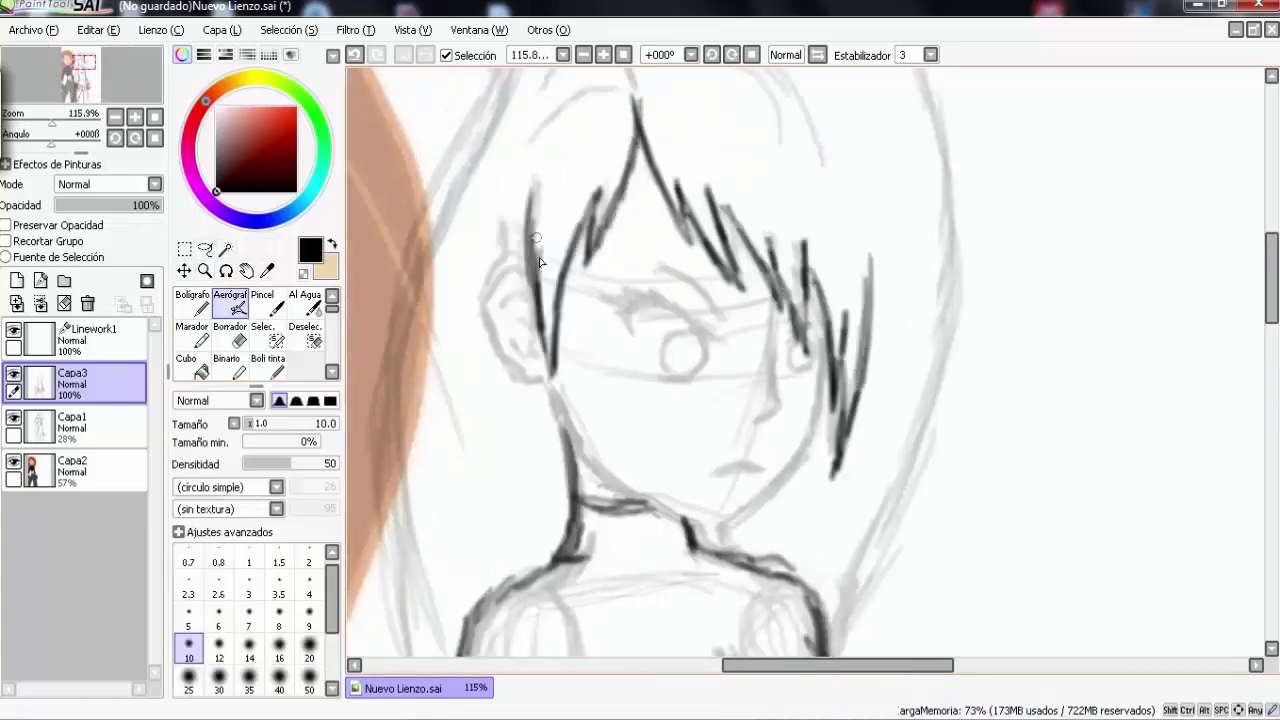
Step: Outline the ear and the crown of the hair in black over the rough sketch
drag(485, 312, 550, 378)
drag(508, 290, 540, 360)
scroll(700, 400, up, 3)
mouse_move(730, 105)
mouse_down()
mouse_move(580, 210)
mouse_move(870, 180)
mouse_up()
drag(790, 105, 940, 390)
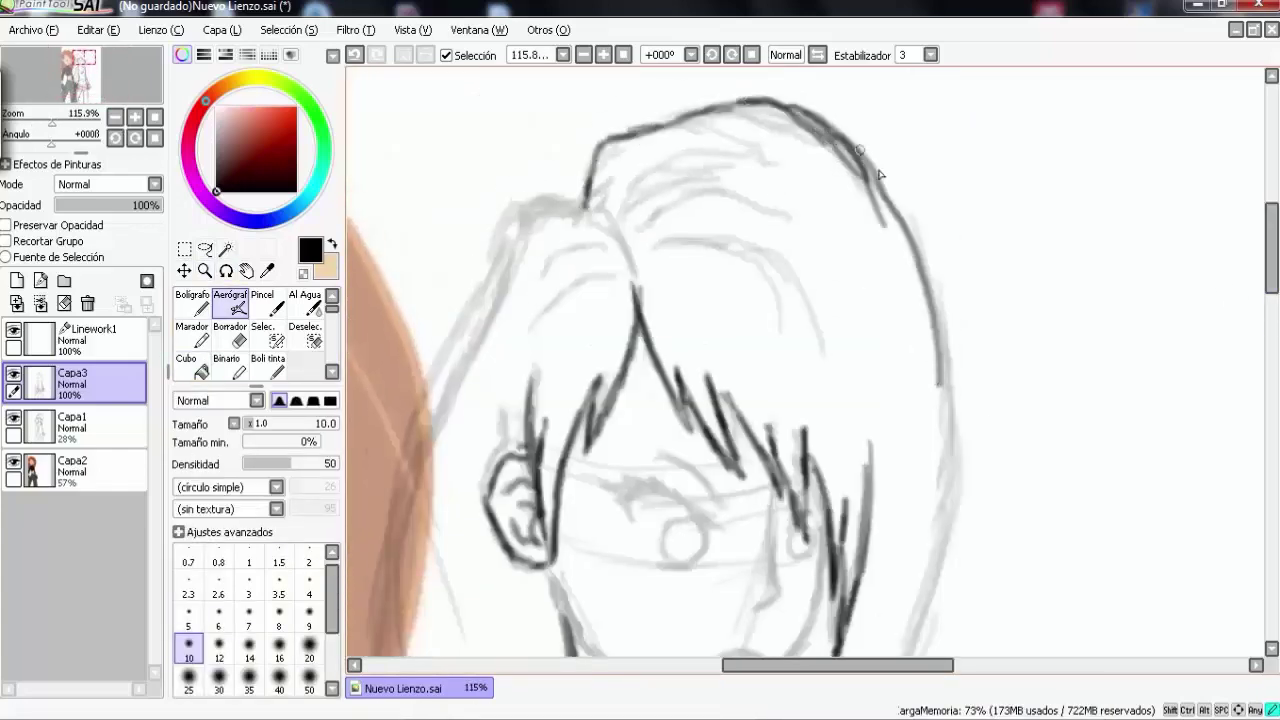
Step: Outline the long outer edge of the hair on the face's far side down to the shoulder
scroll(900, 300, down, 4)
drag(940, 80, 953, 275)
drag(955, 210, 836, 528)
drag(864, 478, 822, 572)
Step: Outline the long hair falling behind the ear from the crown down past the shoulder
scroll(830, 560, up, 4)
drag(512, 204, 476, 270)
drag(452, 350, 404, 428)
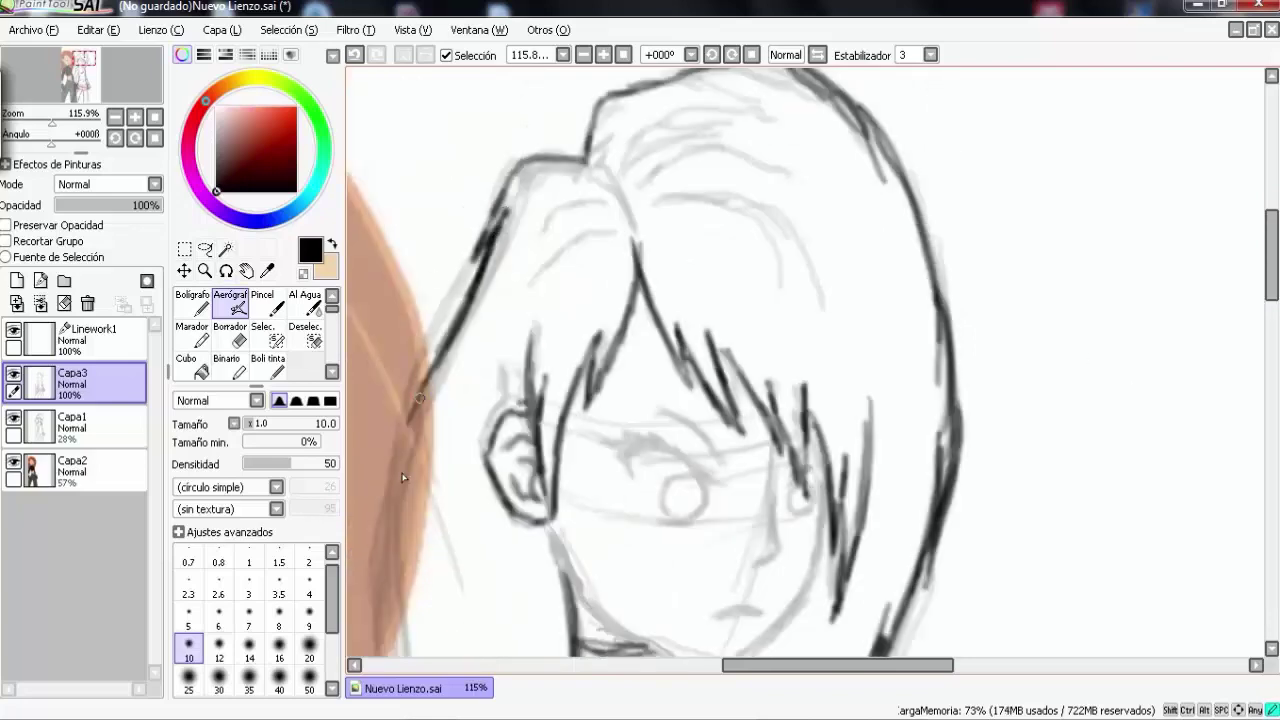
scroll(410, 430, down, 5)
drag(430, 110, 372, 400)
drag(426, 325, 398, 632)
Step: Darken the hair strands between arm and waist and the armpit, chest and shoulder contours in black
scroll(420, 500, down, 5)
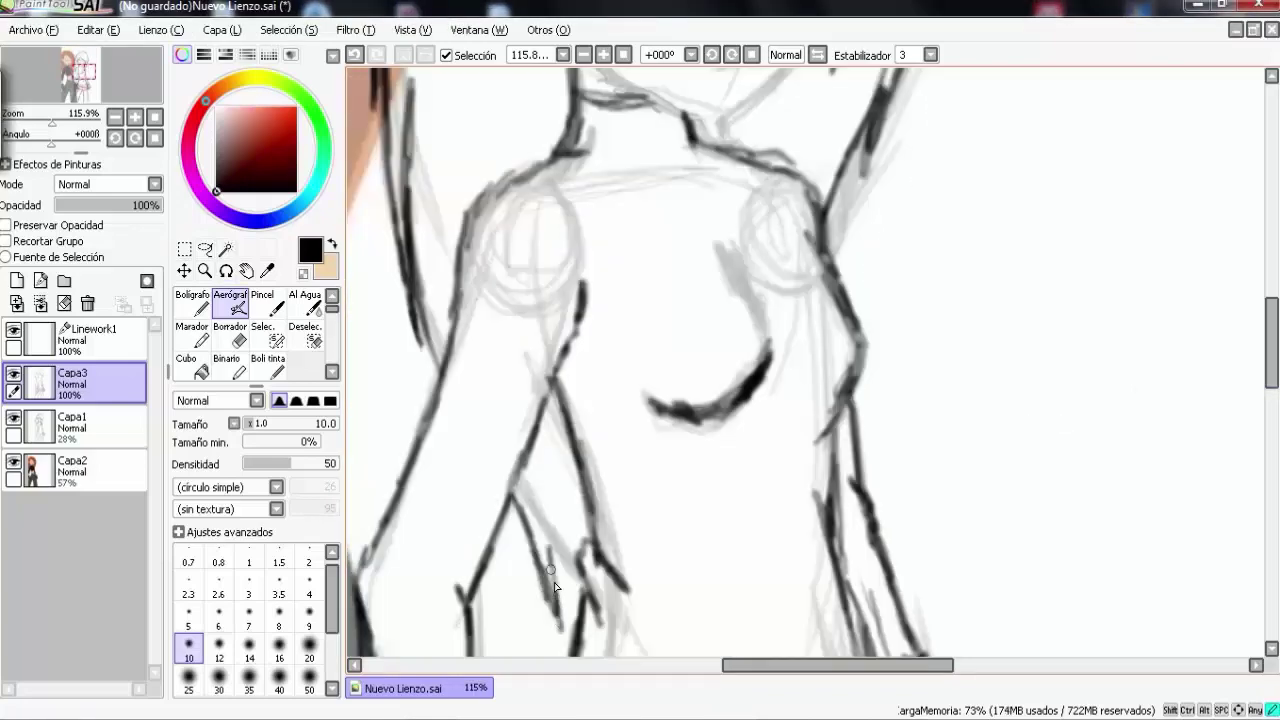
drag(508, 490, 580, 612)
drag(552, 446, 577, 604)
drag(540, 184, 582, 240)
drag(722, 216, 748, 268)
mouse_move(804, 222)
mouse_down()
mouse_move(862, 414)
mouse_move(812, 532)
mouse_up()
drag(786, 170, 822, 232)
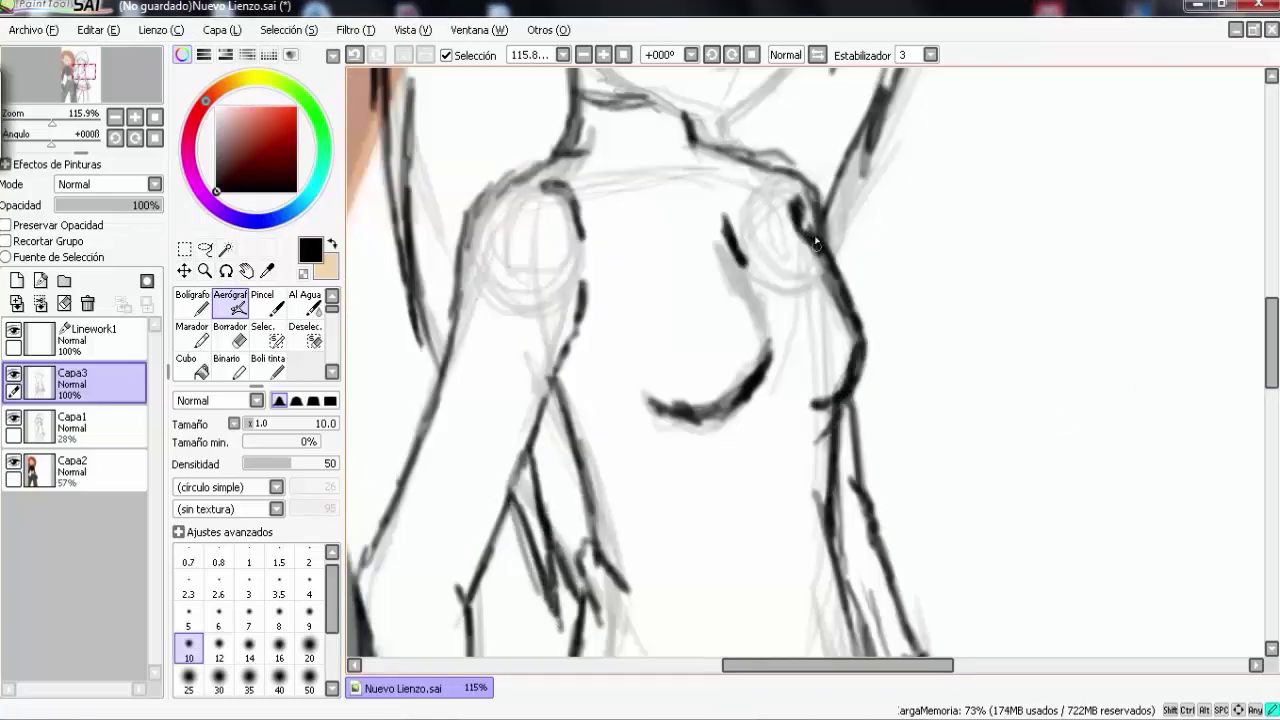
drag(686, 132, 820, 250)
Step: Outline the near eye's spiky upper lashes and both lower lid lines with a size 5 brush
drag(1272, 368, 1274, 305)
drag(594, 223, 891, 386)
drag(537, 380, 771, 420)
drag(680, 306, 800, 422)
drag(525, 290, 715, 325)
drag(465, 285, 540, 380)
drag(740, 355, 784, 392)
drag(615, 508, 700, 515)
drag(1005, 492, 1052, 484)
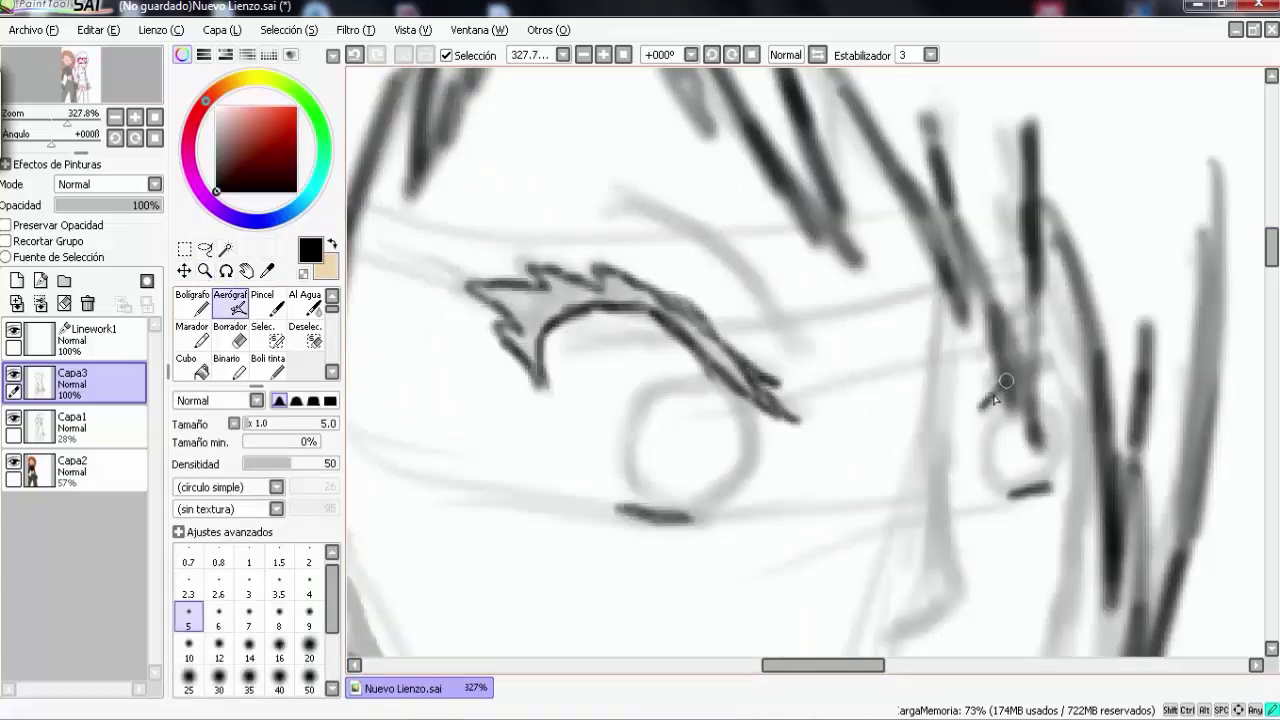
Step: Outline the far eye's lashes, the round irises of both eyes and the small crease near the brow
drag(985, 405, 1012, 372)
mouse_move(1040, 362)
mouse_down()
mouse_move(1098, 435)
mouse_move(1100, 345)
mouse_up()
mouse_move(660, 445)
mouse_down()
mouse_move(626, 512)
mouse_move(748, 470)
mouse_up()
drag(1000, 488, 1040, 410)
drag(770, 338, 795, 365)
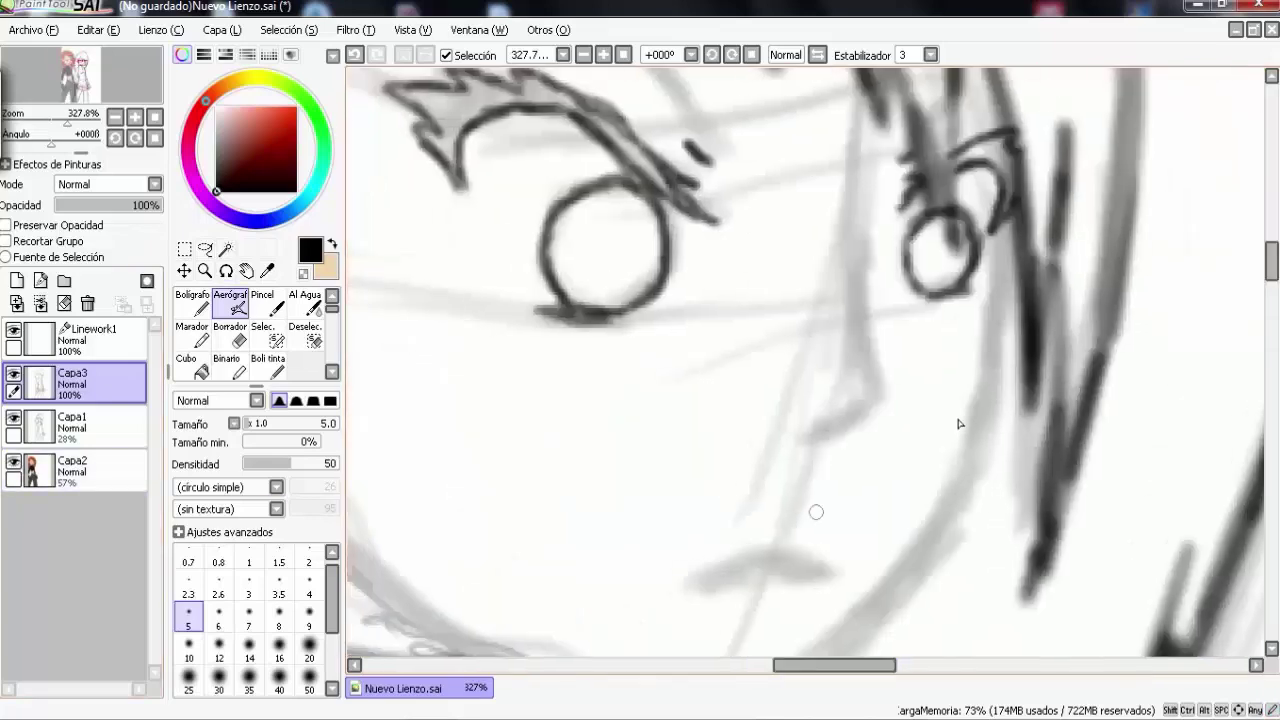
Step: Outline the near eye's long tapered eyebrow in black
drag(420, 185, 682, 298)
drag(626, 252, 765, 378)
drag(405, 183, 692, 292)
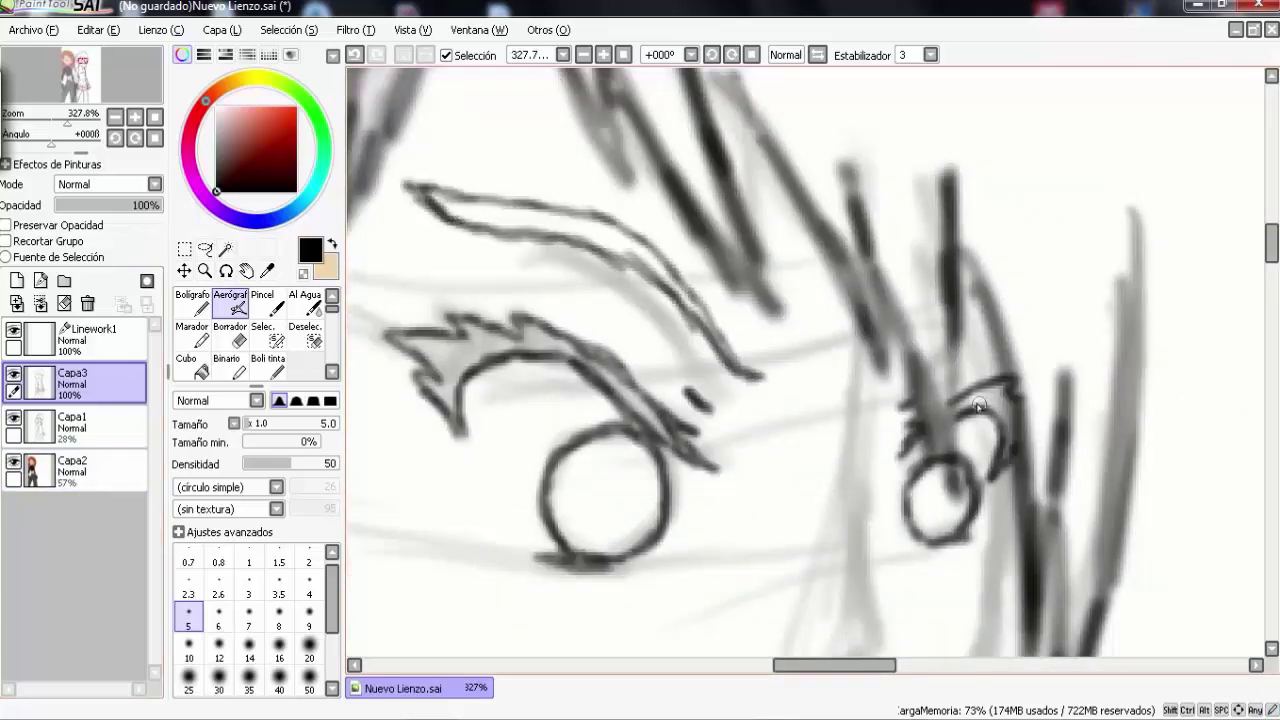
Step: Outline the nose, mouth and jawline of the face in black
drag(1272, 250, 1272, 268)
drag(857, 198, 846, 316)
click(818, 304)
scroll(762, 330, down, 2)
drag(705, 354, 820, 356)
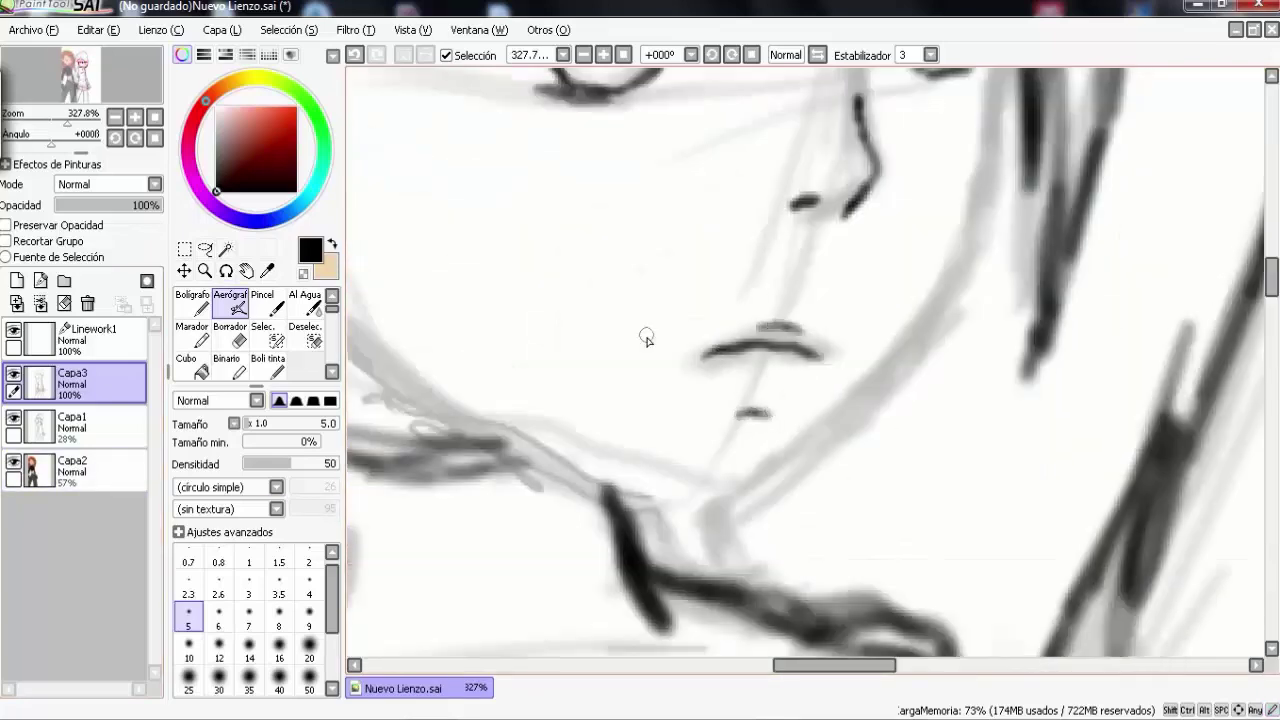
scroll(646, 338, down, 3)
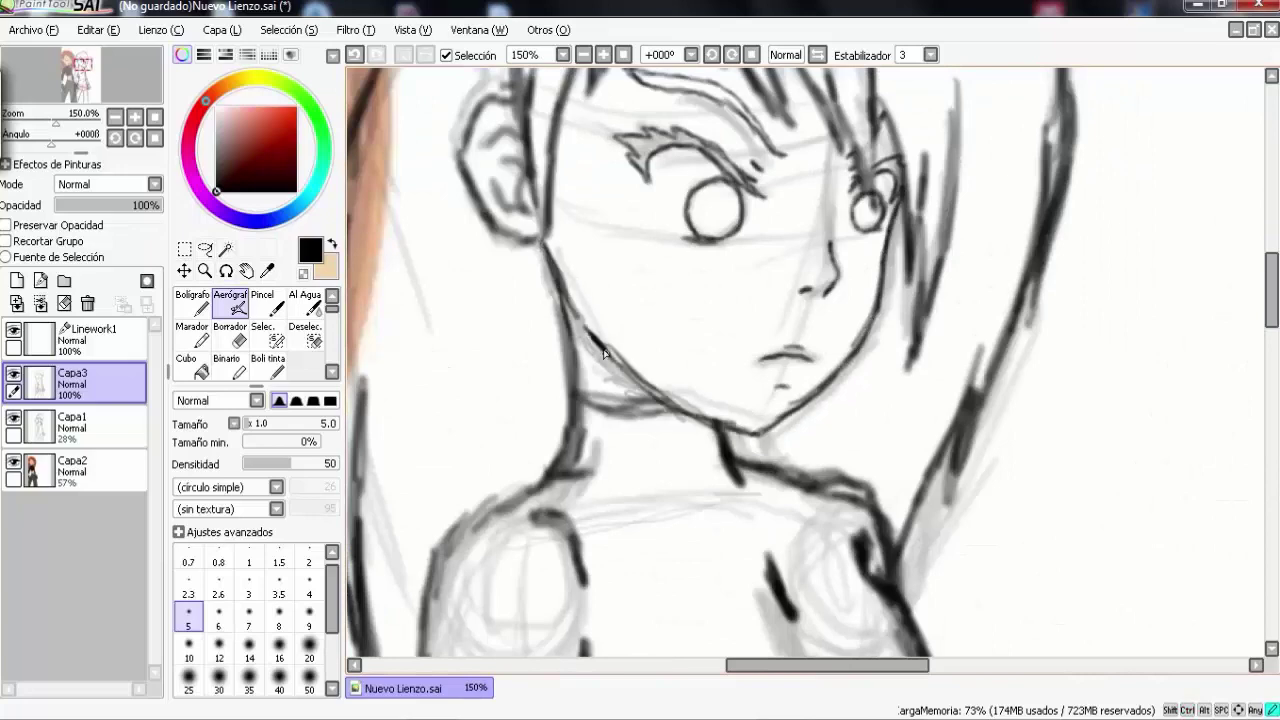
drag(604, 352, 640, 384)
Step: Hide the reference image layer Capa2 and the rough sketch layer Capa1
scroll(640, 384, down, 4)
ctrl+click(70, 422)
key(ctrl+t)
key(Escape)
click(13, 416)
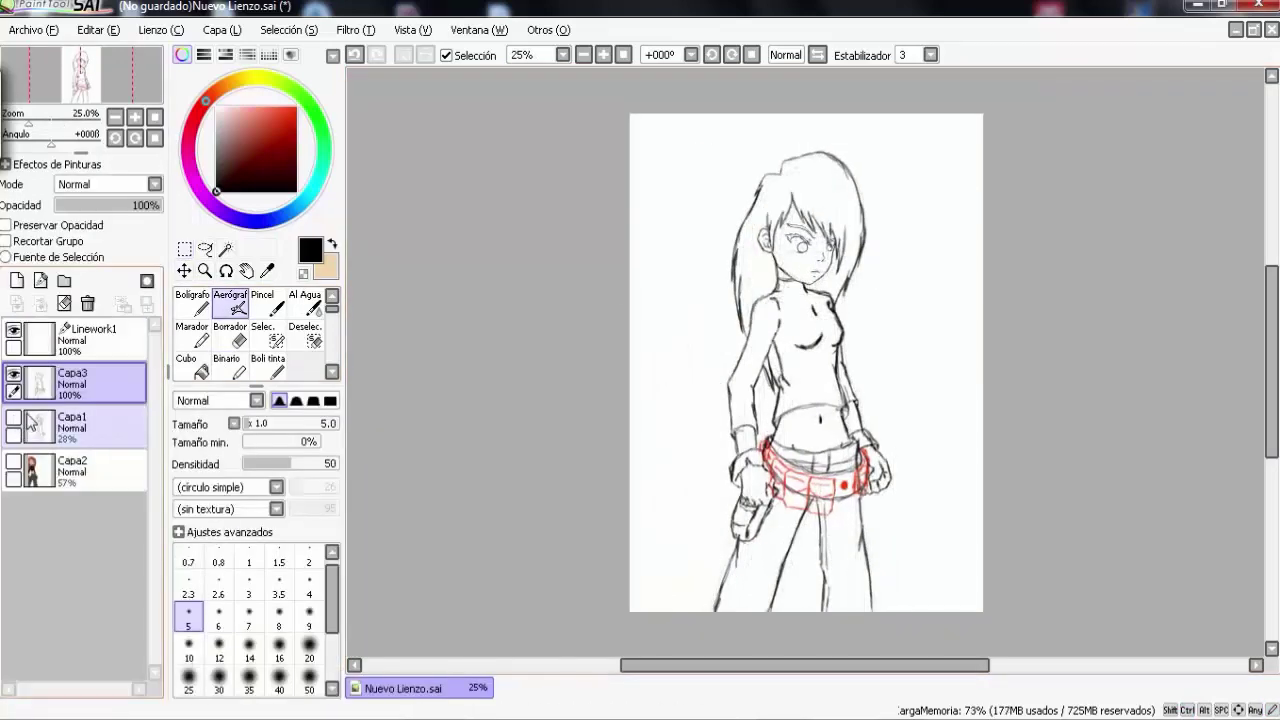
Step: Stretch the Capa3 sketch slightly taller and wider, and lower that layer's opacity to 40%
key(ctrl+t)
key(Escape)
drag(140, 205, 97, 205)
Step: On the Linework1 layer, trace the jaw, ear and pointed bangs with the Curve tool at size 2
click(90, 340)
click(205, 270)
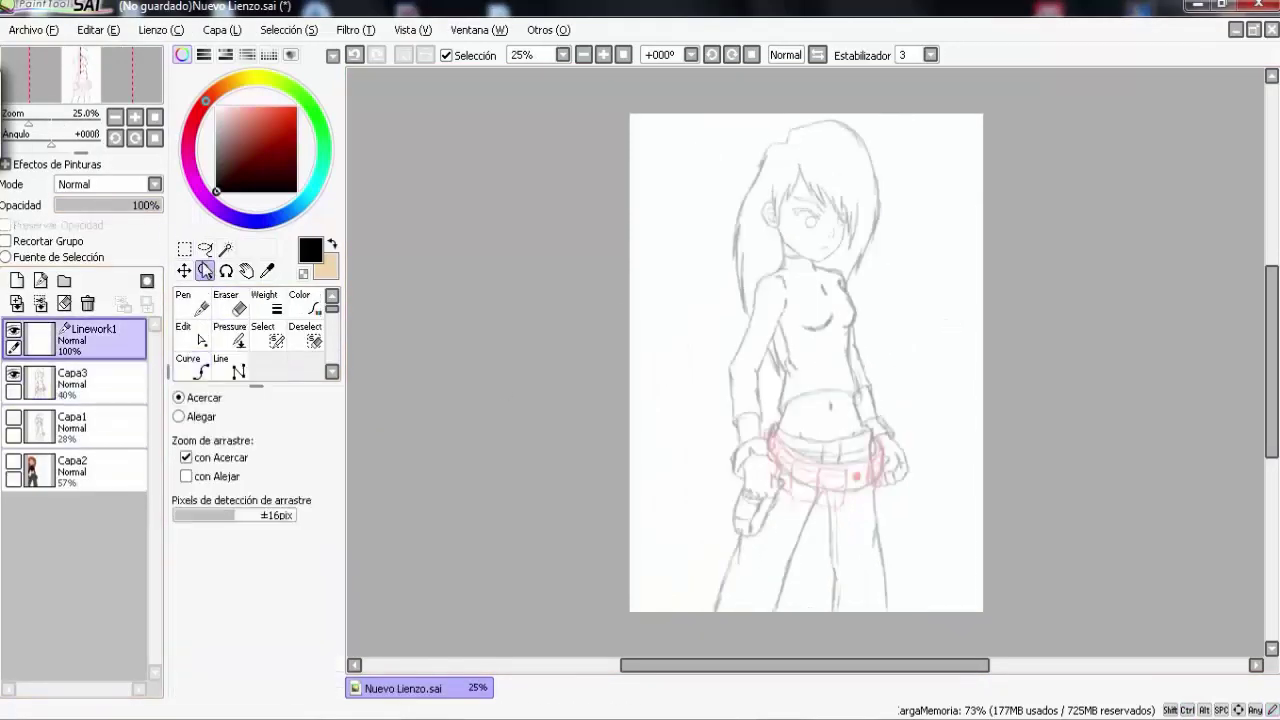
drag(762, 148, 886, 277)
key(c)
click(870, 372)
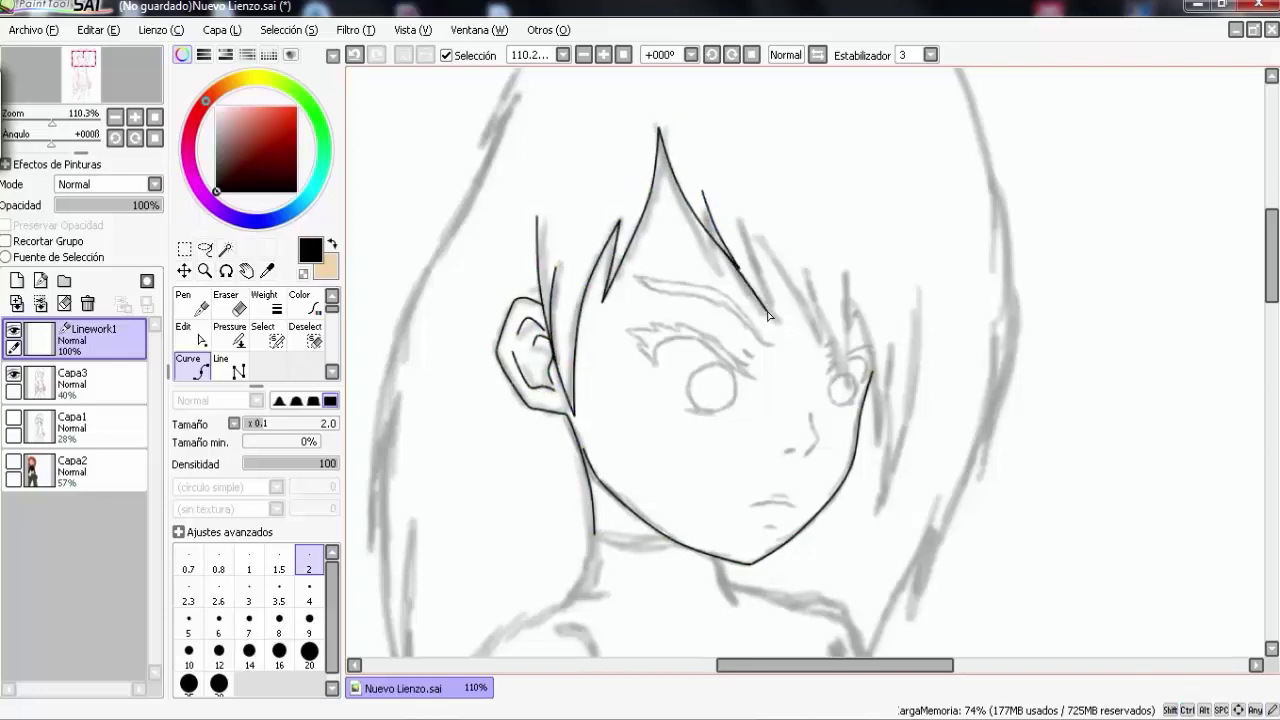
key(ctrl+z)
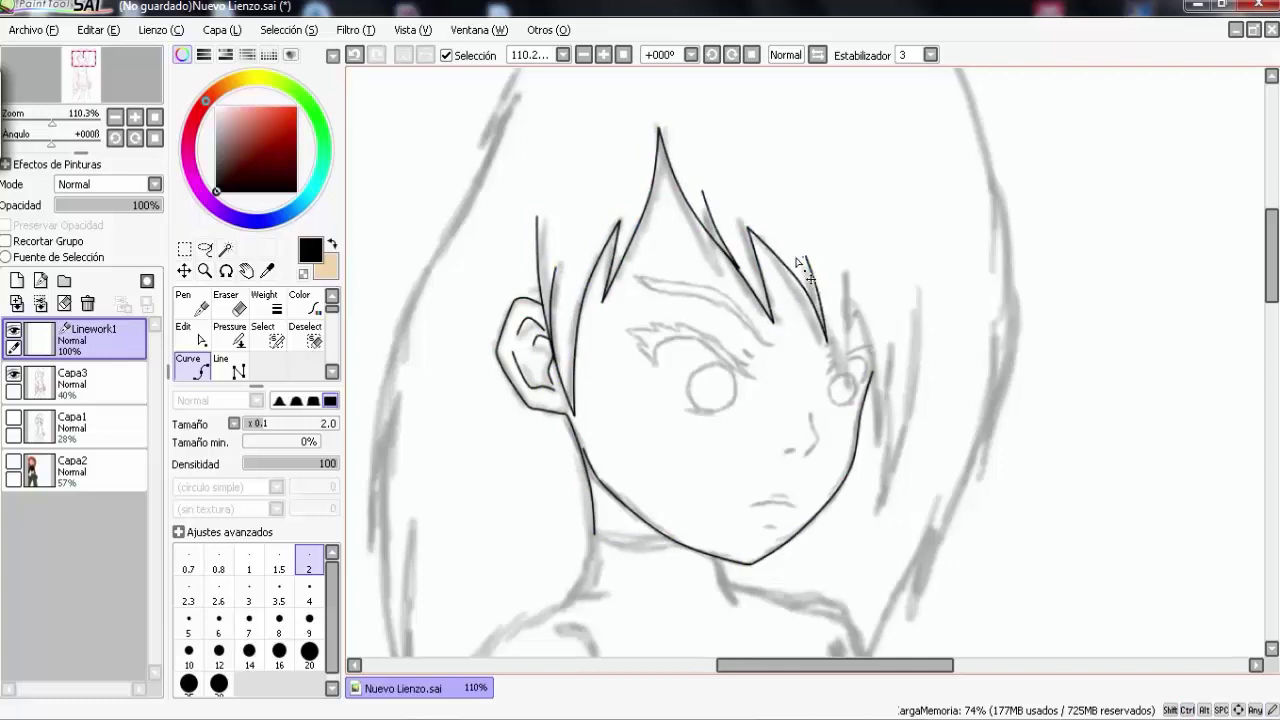
double_click(928, 260)
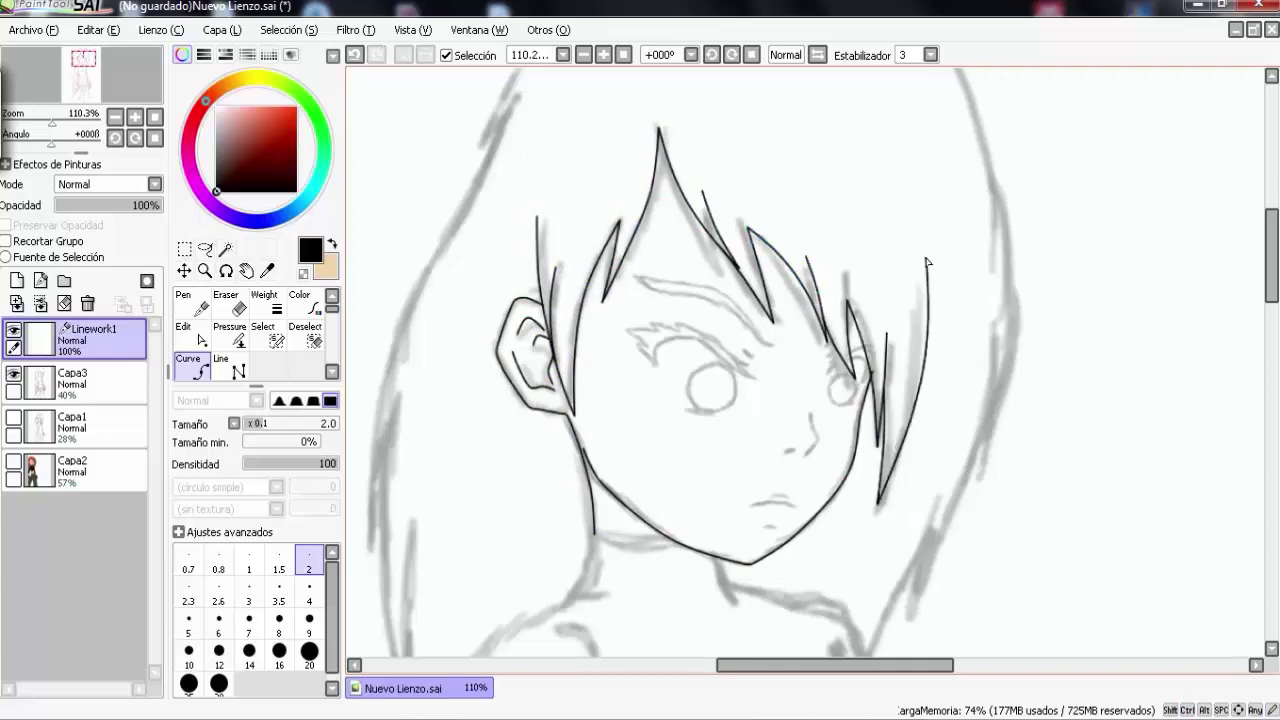
Step: Save the drawing as "Kim Possible"
key(ctrl+s)
text(Kim Possible)
key(Return)
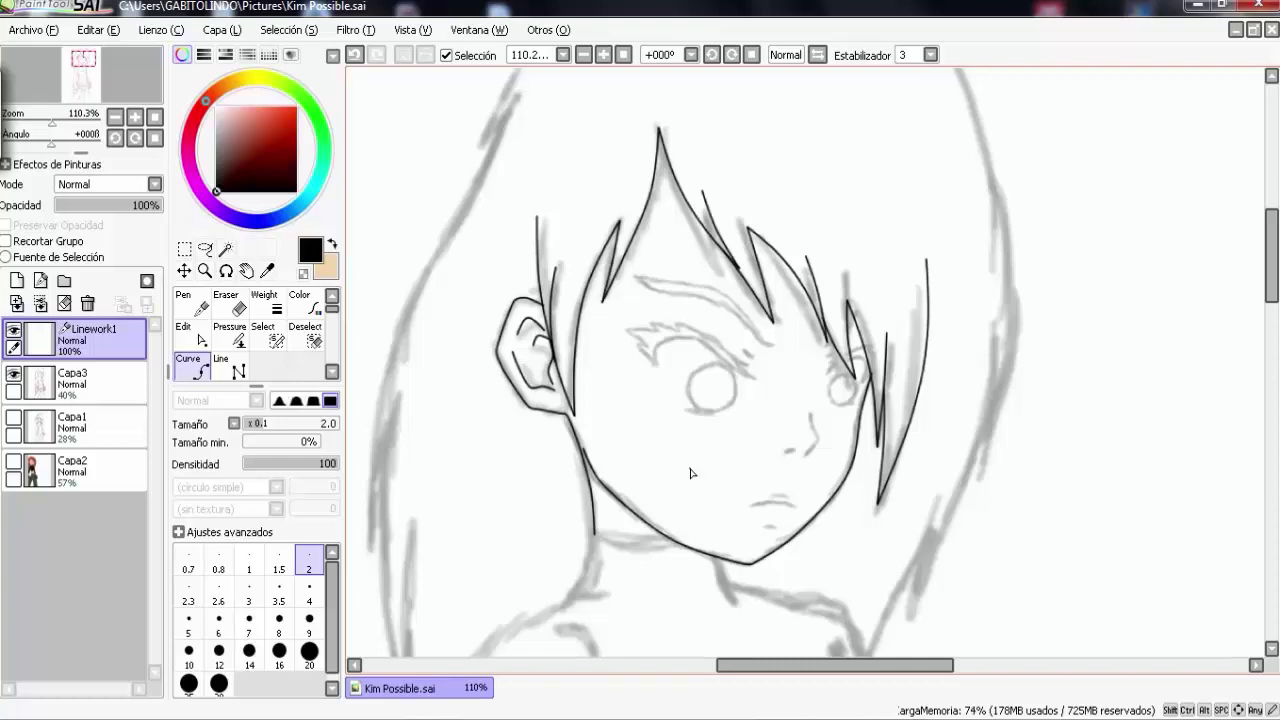
Step: Trace the smooth inner curve of the near eye's upper lash line with the Curve tool
ctrl+click(596, 376)
click(471, 370)
click(560, 290)
click(671, 360)
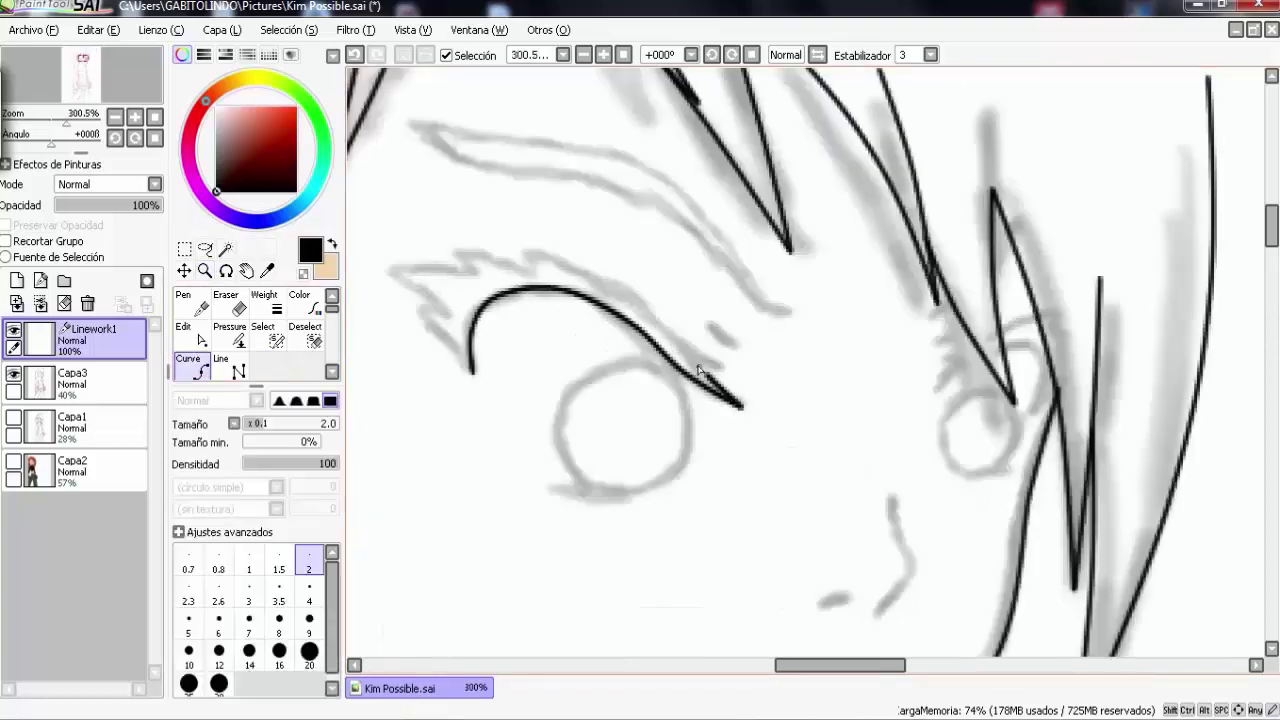
click(740, 405)
Step: Trace the spiky outer edge of the near eye's lashes, closing the shape at the outer corner
click(592, 269)
click(514, 243)
click(484, 250)
click(449, 252)
click(429, 265)
click(387, 267)
click(417, 310)
click(471, 370)
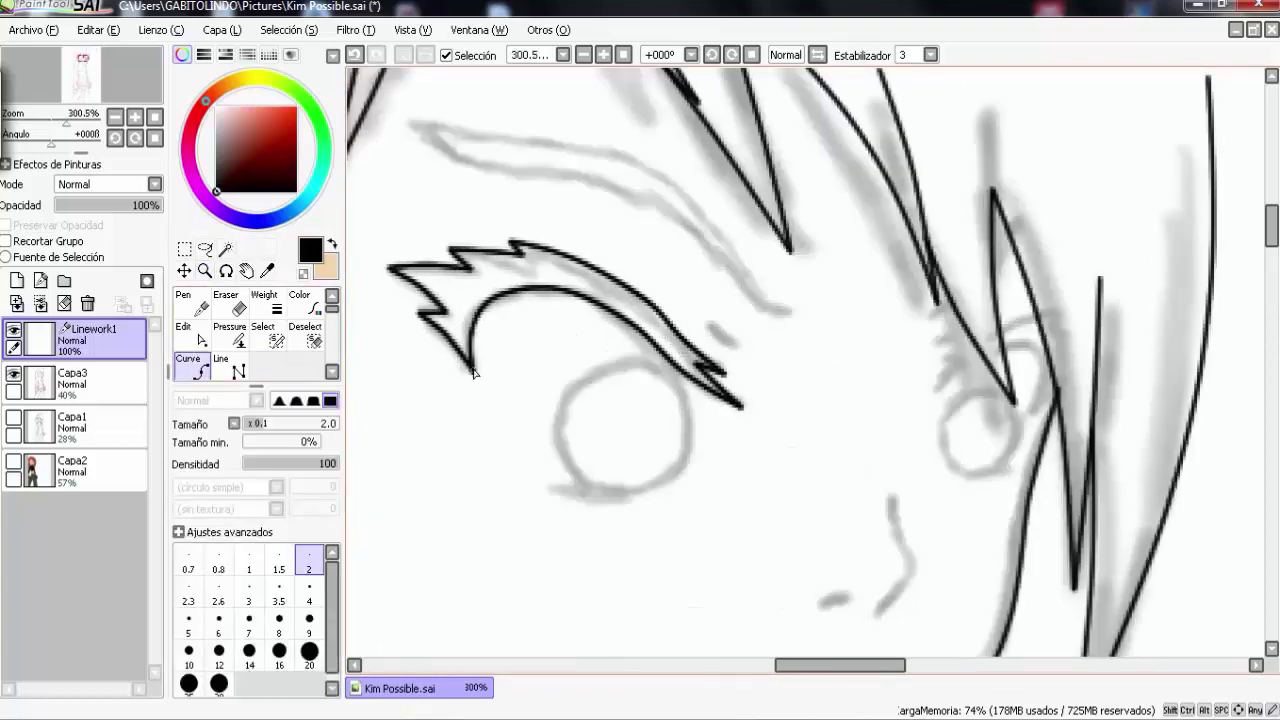
key(Return)
Step: Trace the near eye's round iris and lower lid, and the tapered eyebrow above it
click(617, 364)
click(663, 486)
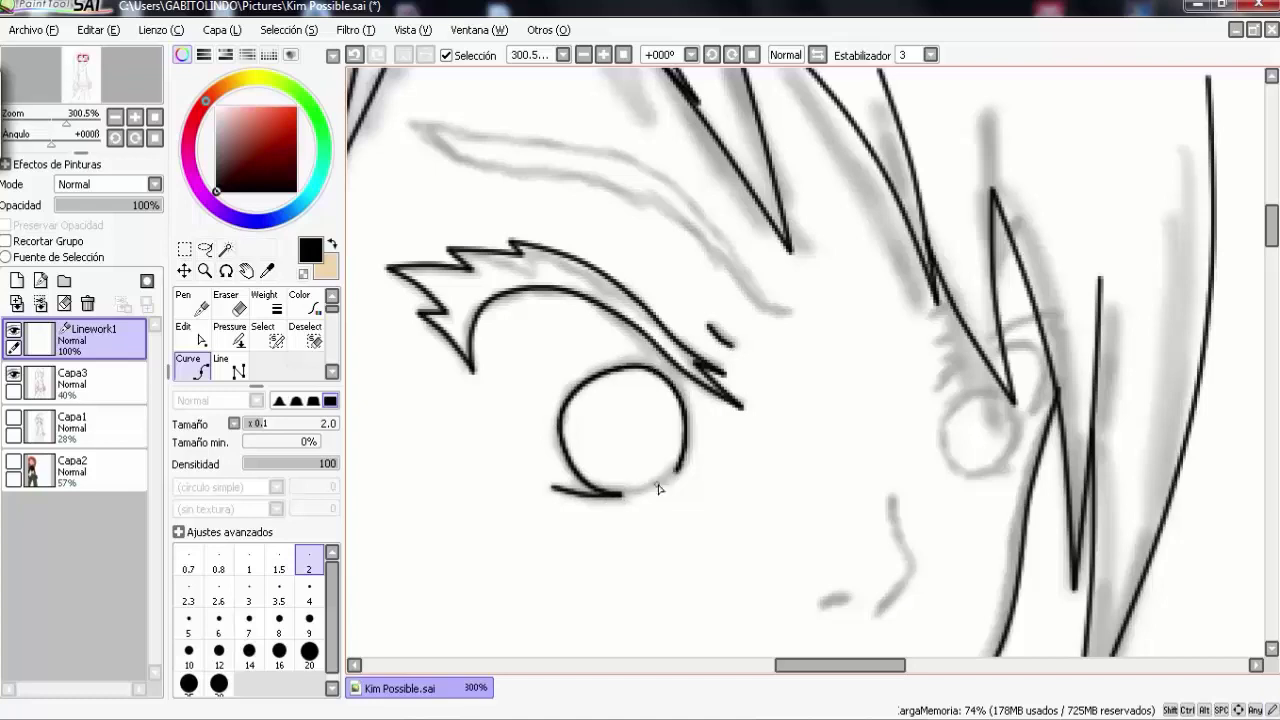
click(622, 494)
key(Return)
click(790, 315)
click(647, 195)
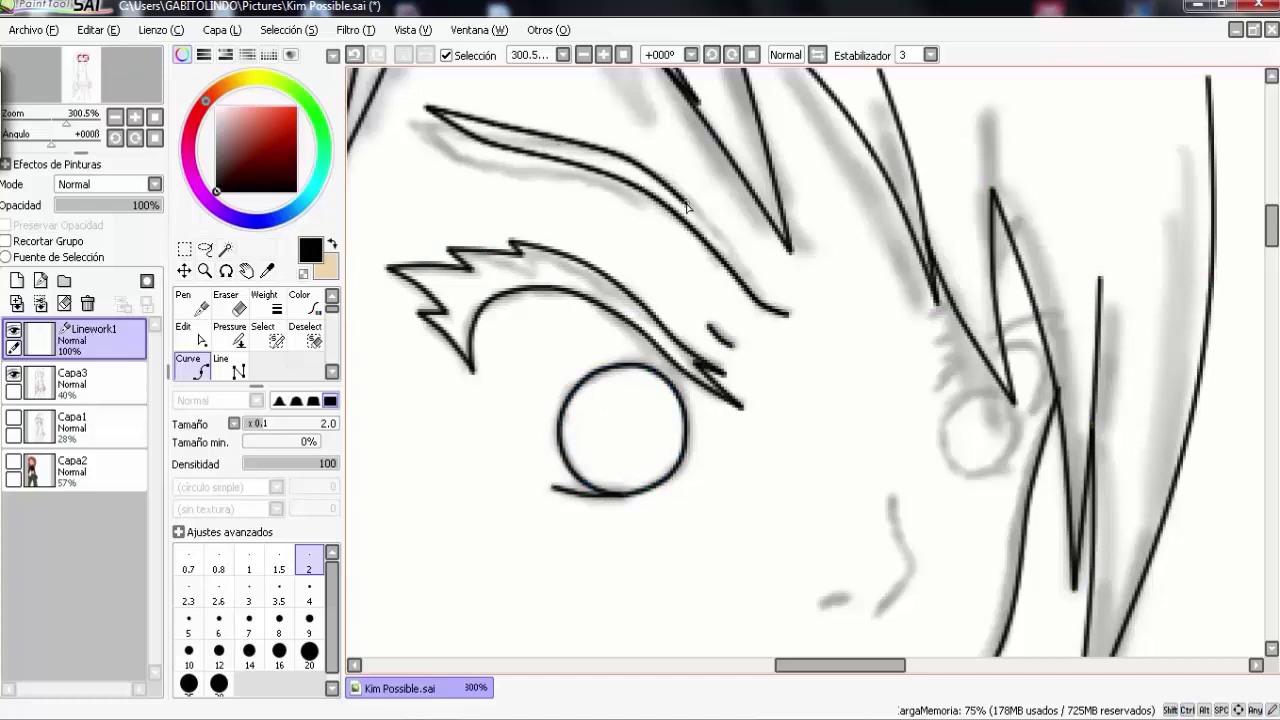
Step: Trace the far eye and the nose contour with clean curves
scroll(938, 285, down, 2)
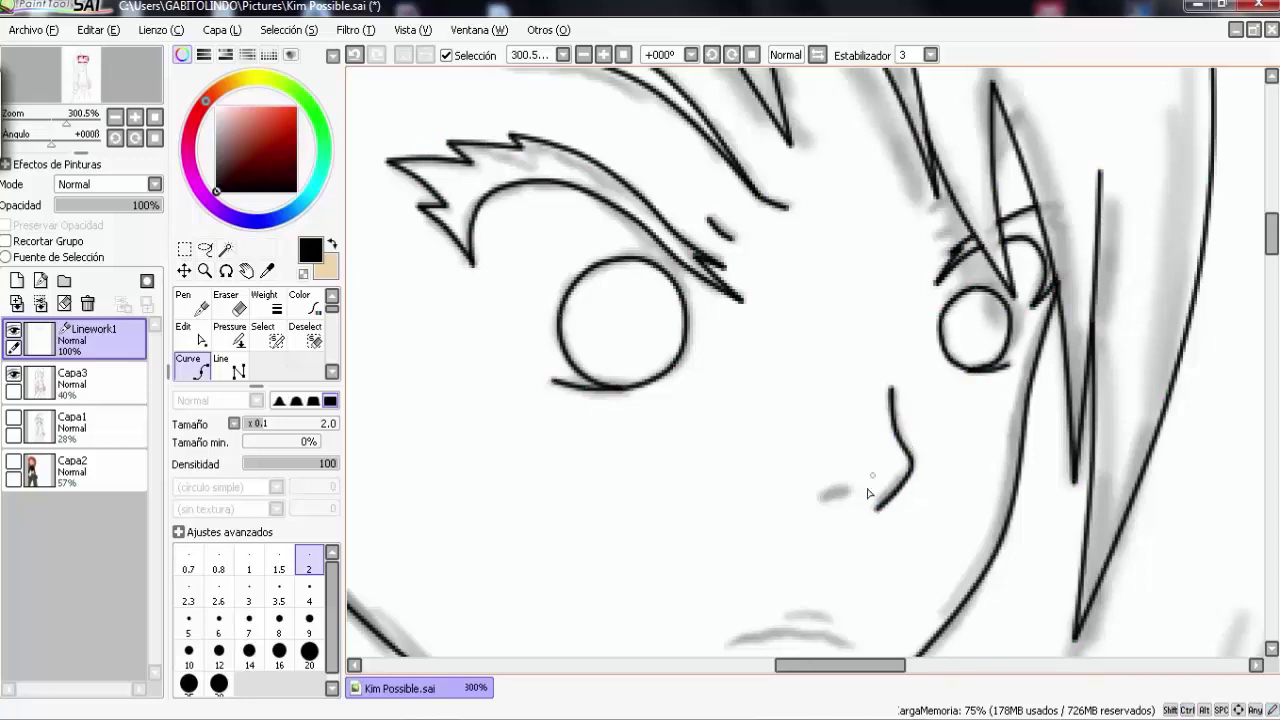
scroll(840, 478, down, 3)
key(Escape)
Step: Trace the mouth line with the short marks above and below it
click(840, 460)
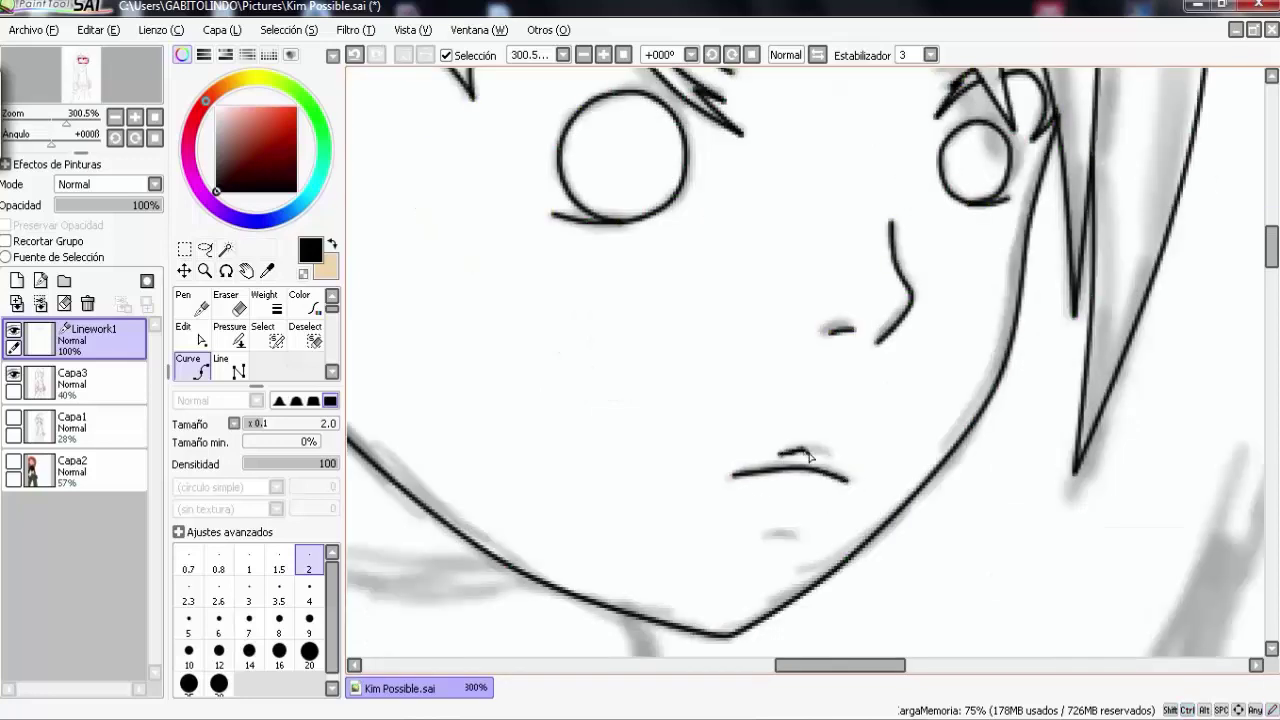
click(735, 474)
click(848, 484)
key(Return)
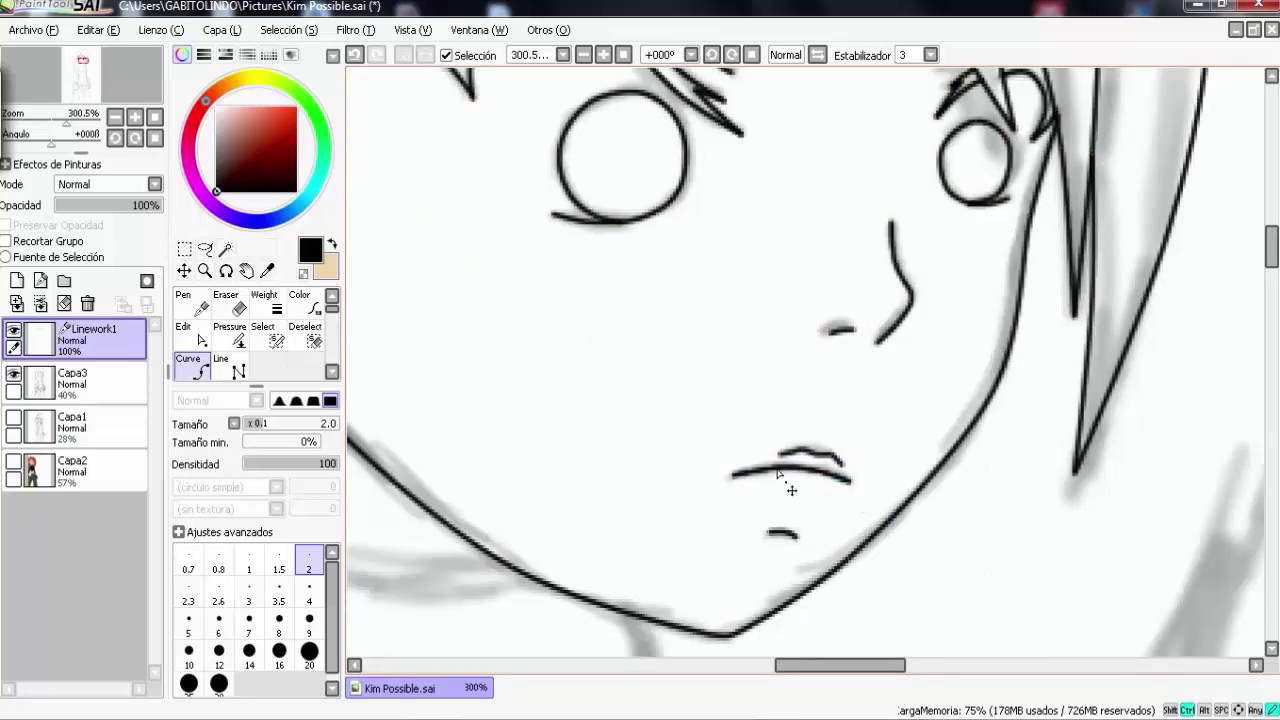
Step: Trace the collar line under the jaw and the near side of the neck down to the shoulder
key(minus)
key(minus)
key(minus)
key(minus)
drag(634, 363, 886, 520)
click(196, 370)
click(640, 300)
click(632, 392)
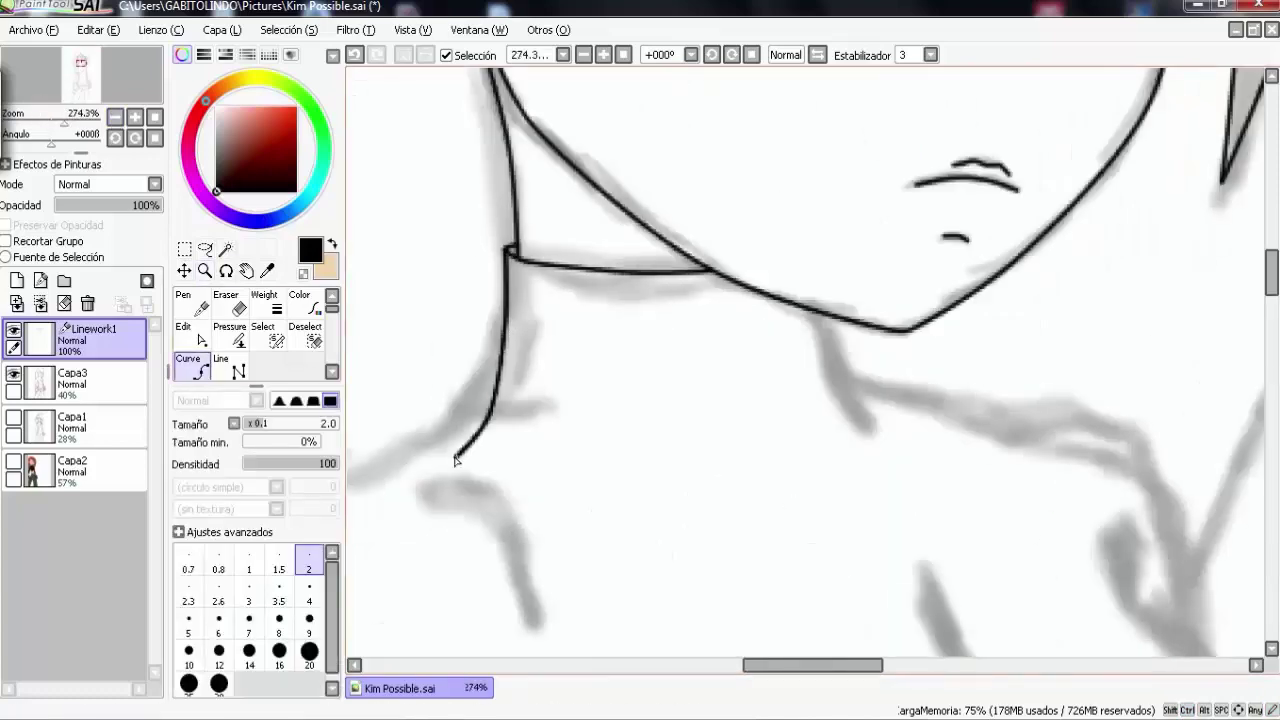
Step: Trace the near arm's outer and inner contours, including the elbow and the curved sleeve hem
scroll(470, 636, down, 5)
click(428, 371)
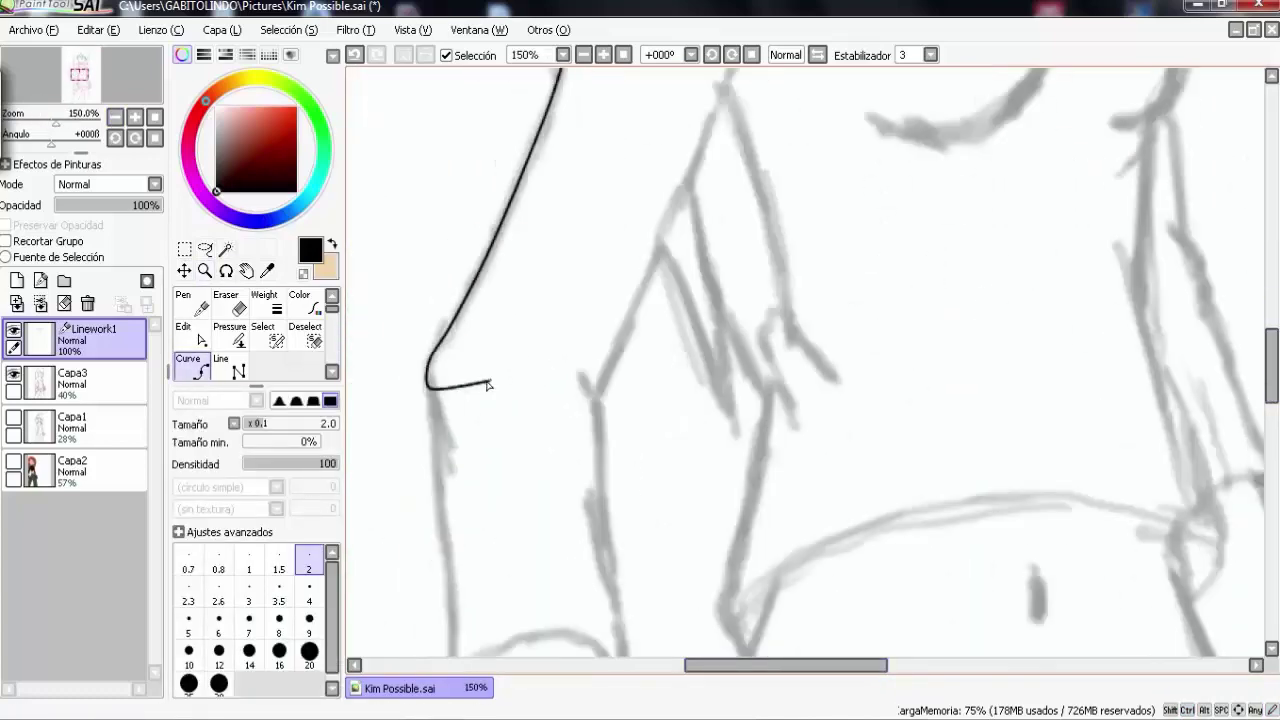
scroll(443, 443, down, 3)
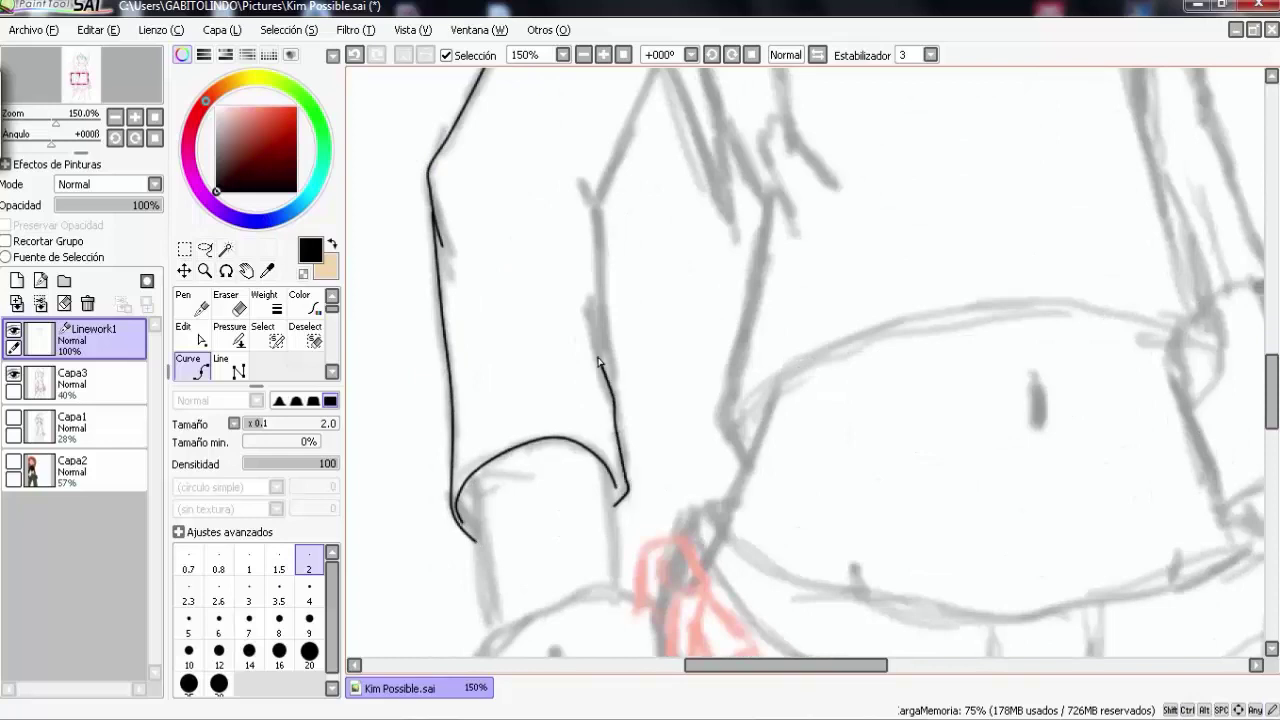
click(592, 205)
scroll(757, 198, up, 5)
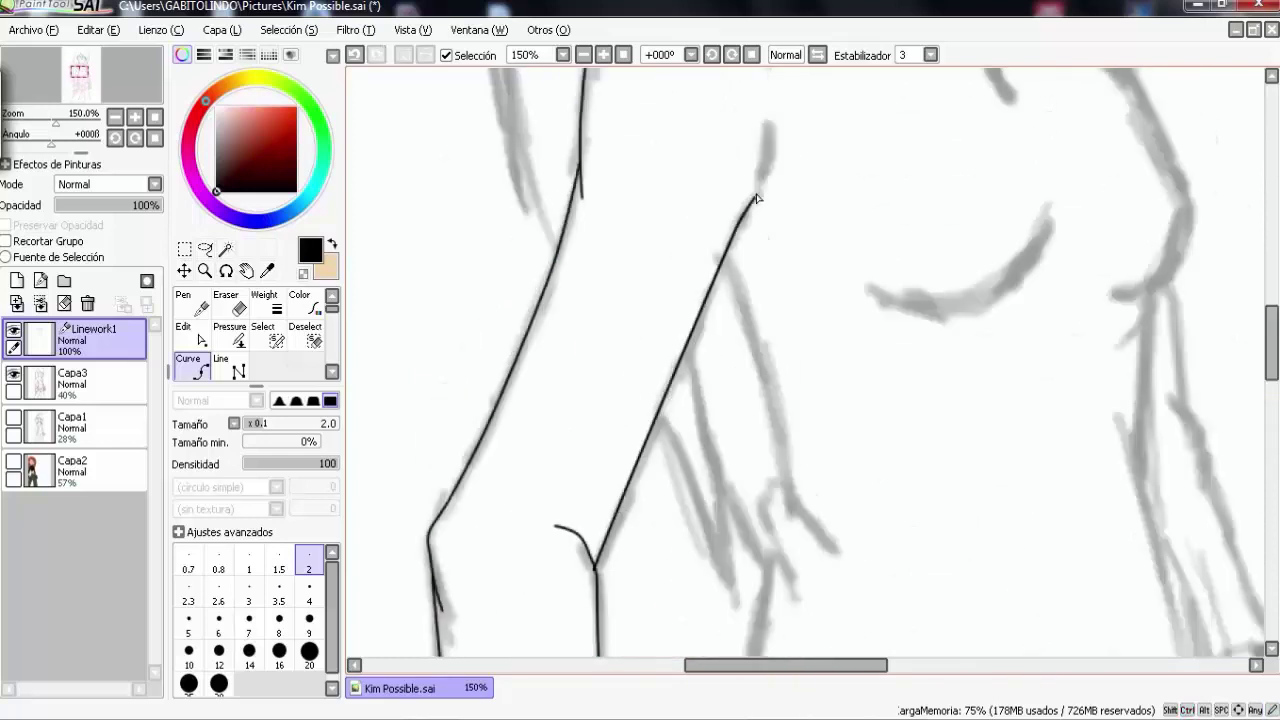
click(769, 118)
Step: Trace the near side of the torso with its folds and the shirt's curved lower hem
scroll(795, 597, down, 3)
click(730, 505)
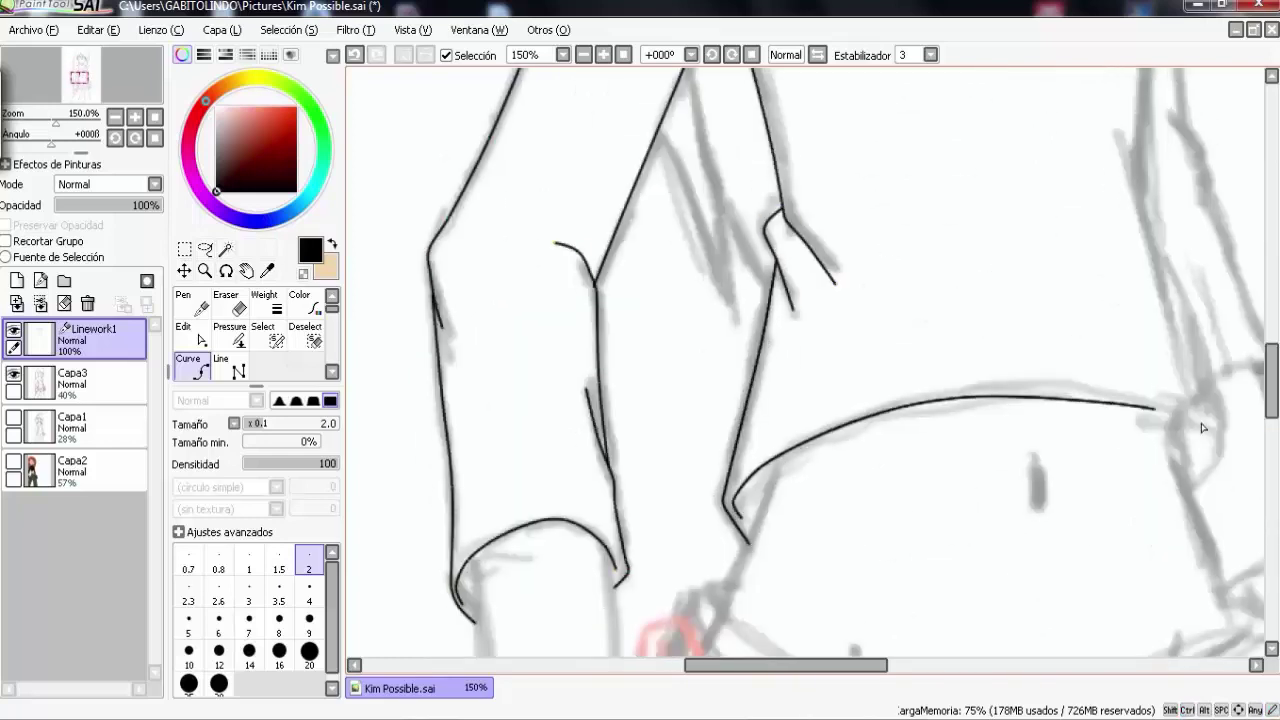
click(1228, 440)
Step: Trace the far side of the torso and the curved bust contours
drag(856, 668, 916, 668)
scroll(856, 400, up, 4)
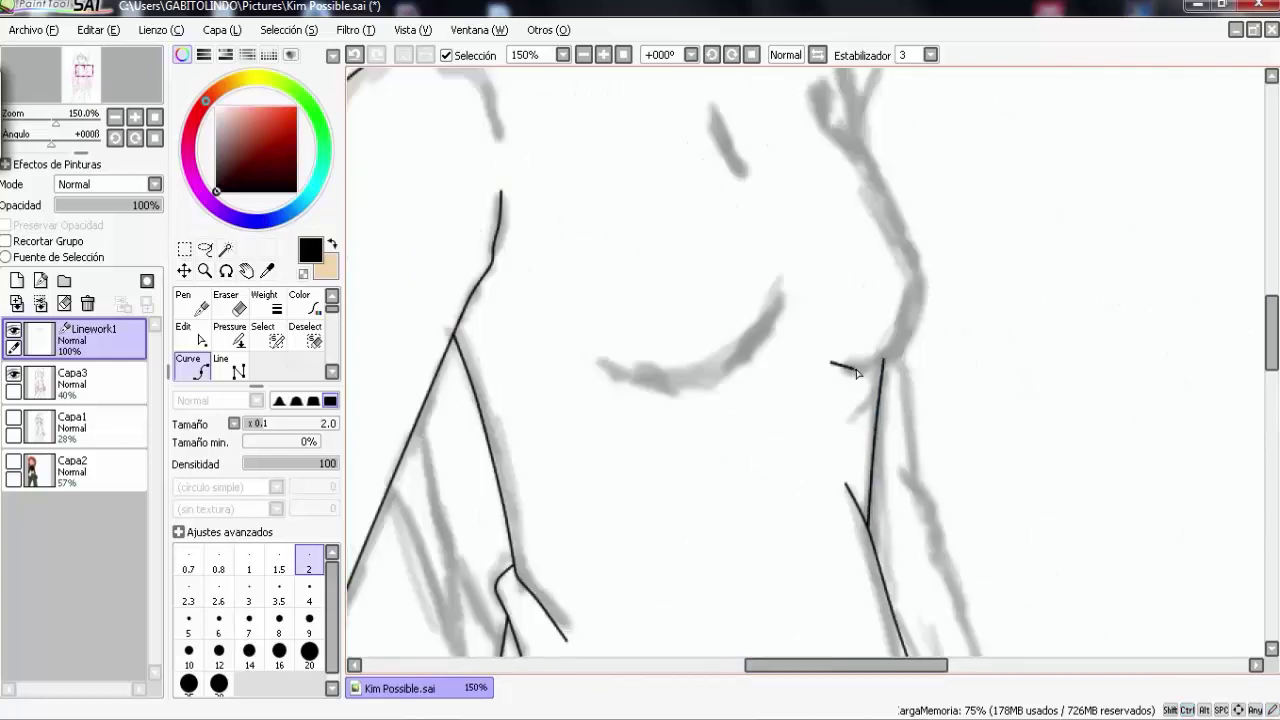
click(818, 97)
click(672, 381)
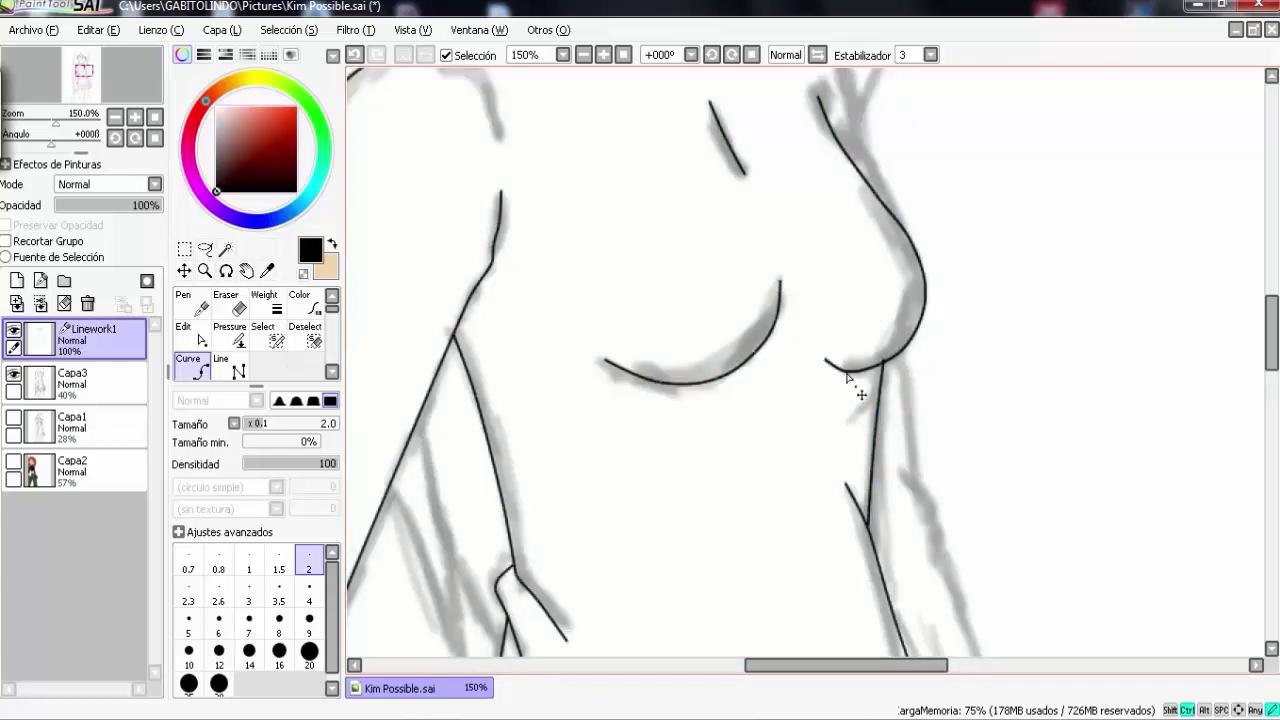
Step: Trace the upper chest crease, the far side of the neck and both shoulder contours
scroll(886, 457, up, 2)
click(672, 320)
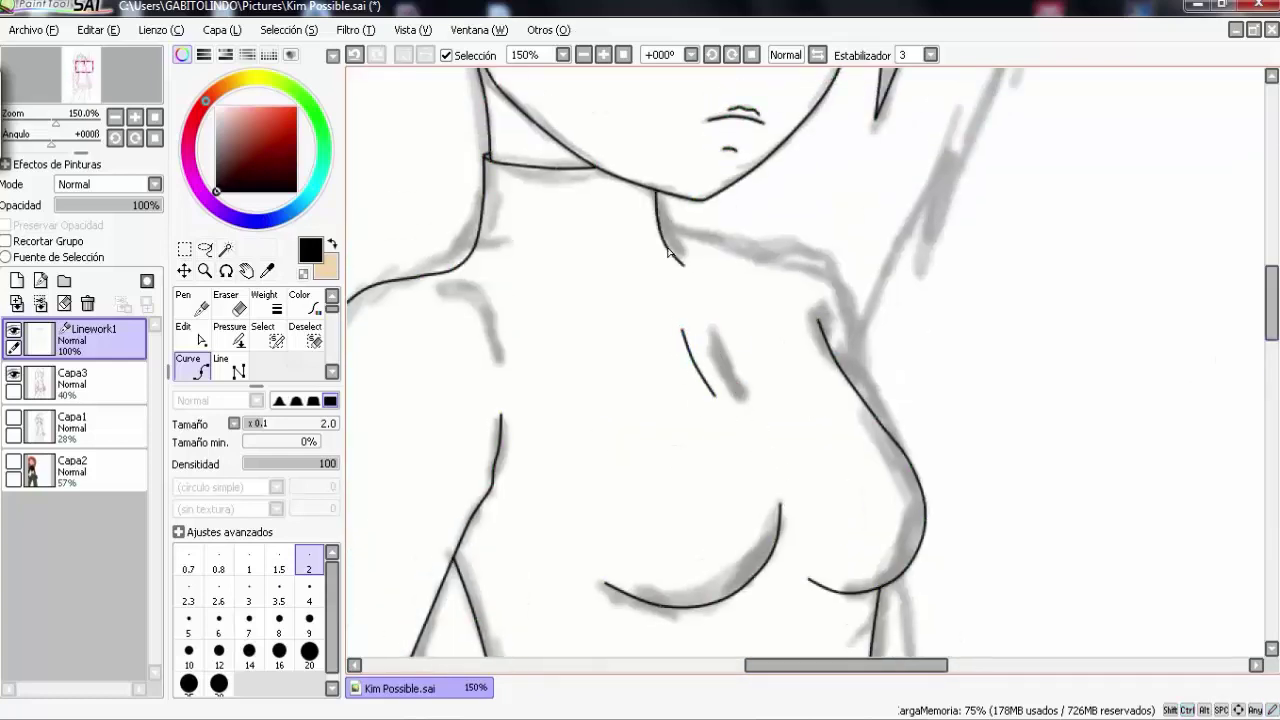
click(826, 262)
double_click(860, 392)
click(500, 368)
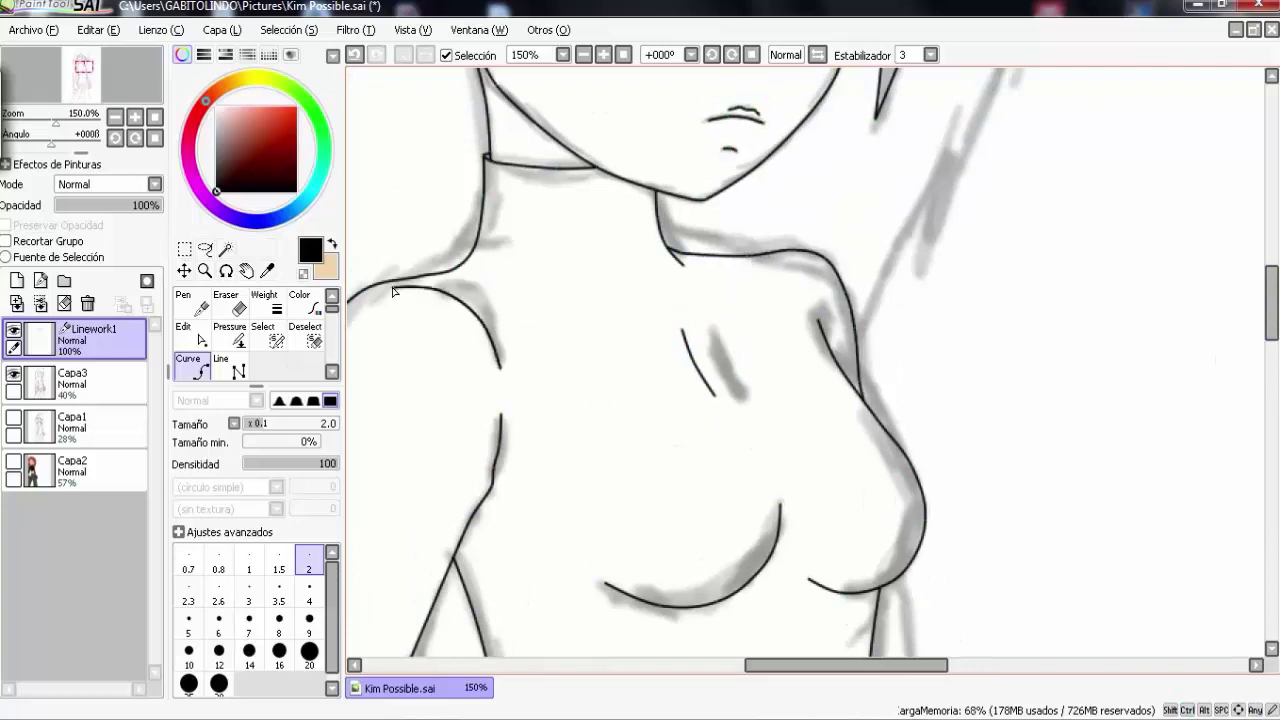
Step: Trace the far arm's sleeve from the armpit to its hem at the forearm
scroll(900, 165, down, 4)
click(1004, 554)
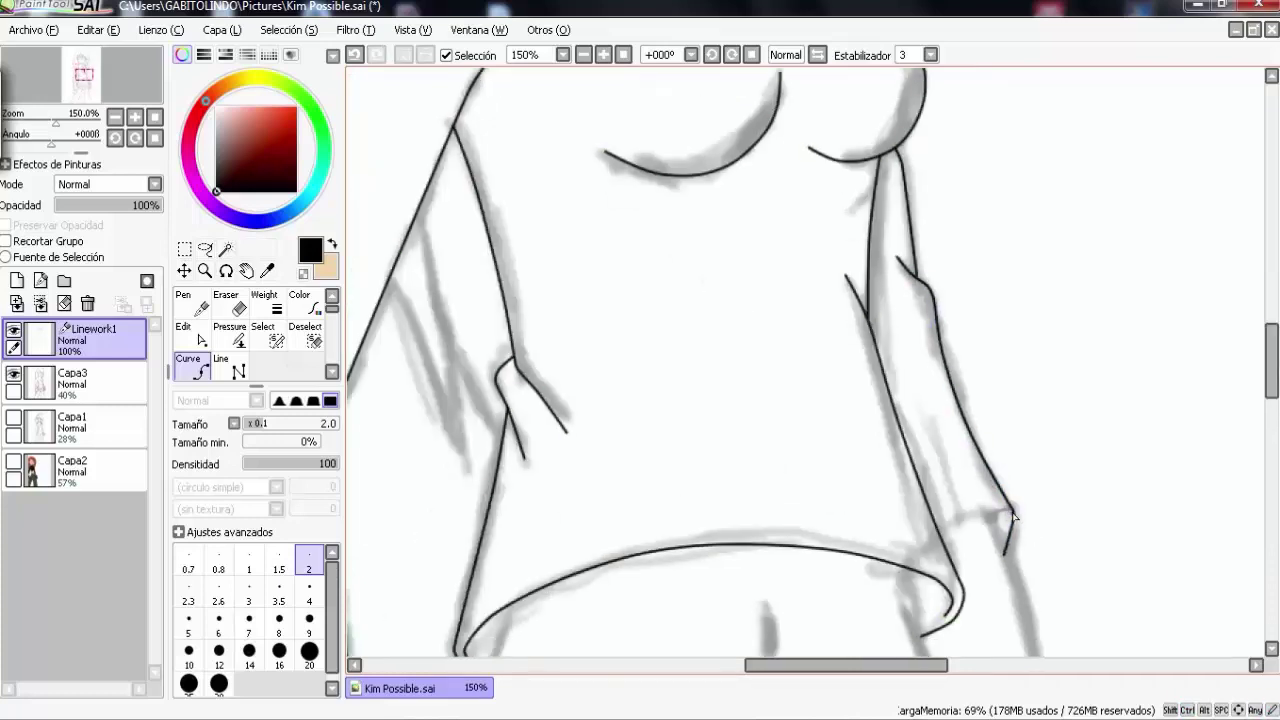
double_click(961, 521)
Step: Trace the bare waist with its navel and the upper band of the trousers
scroll(978, 145, down, 4)
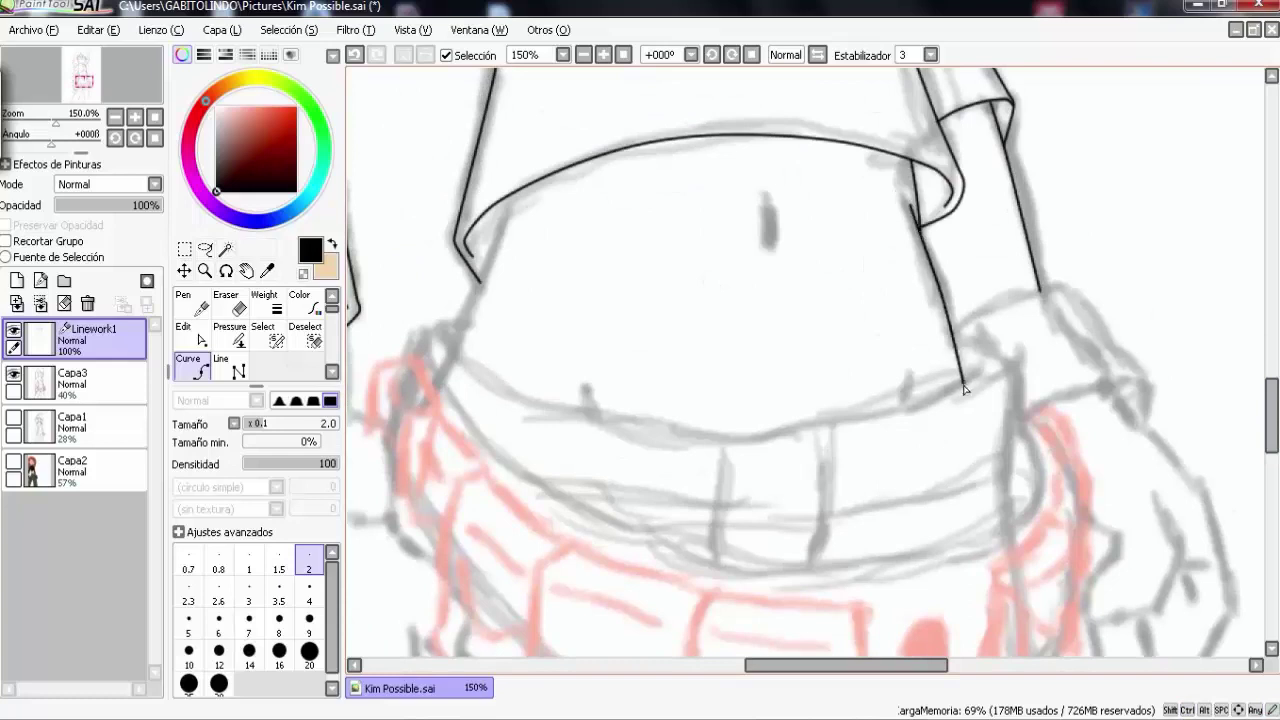
mouse_move(449, 327)
mouse_down()
mouse_move(830, 425)
mouse_move(982, 355)
mouse_up()
drag(1000, 478, 522, 478)
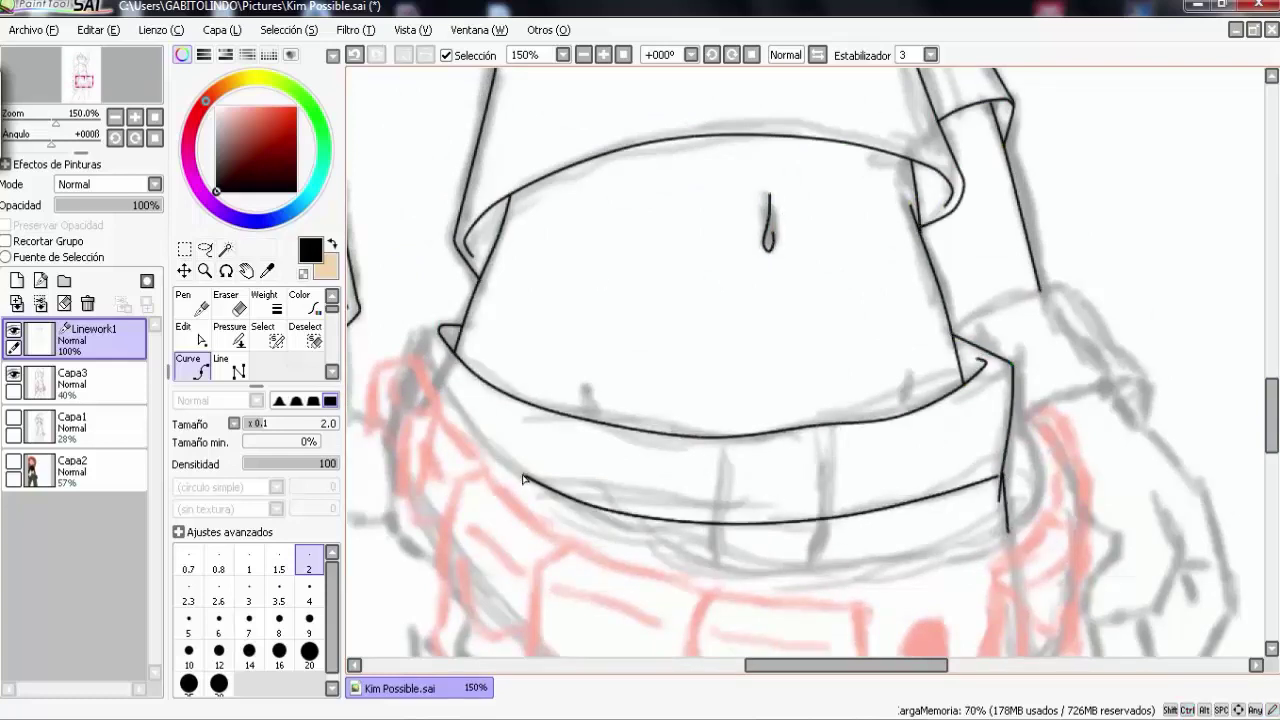
Step: Trace the rounded end and the lower edge of the trousers' waistband across the hips
mouse_move(1272, 396)
mouse_down()
mouse_move(1272, 345)
mouse_move(1272, 426)
mouse_up()
drag(1015, 148, 1037, 282)
mouse_move(1004, 285)
mouse_down()
mouse_move(600, 260)
mouse_move(430, 75)
mouse_up()
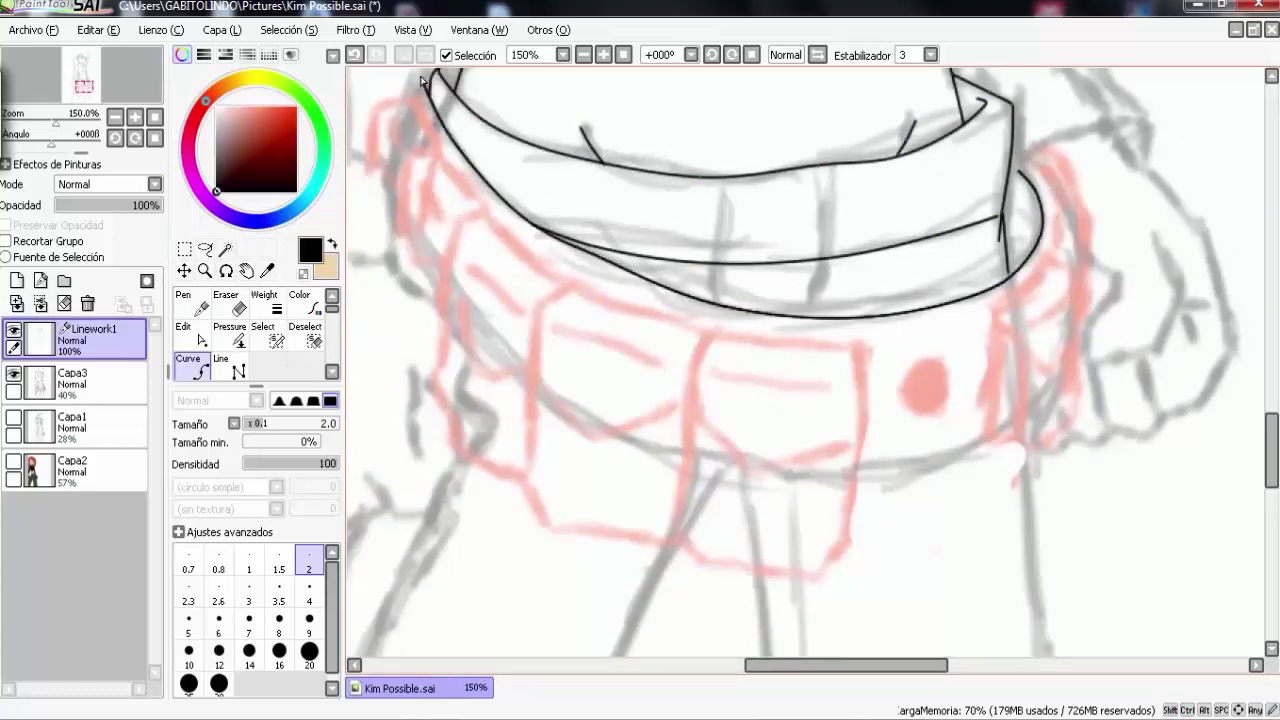
Step: Trace the front belt pouch with its pointed flap, flap seam and inner border, plus the adjoining lower belt edge
scroll(405, 240, up, 3)
scroll(851, 483, down, 3)
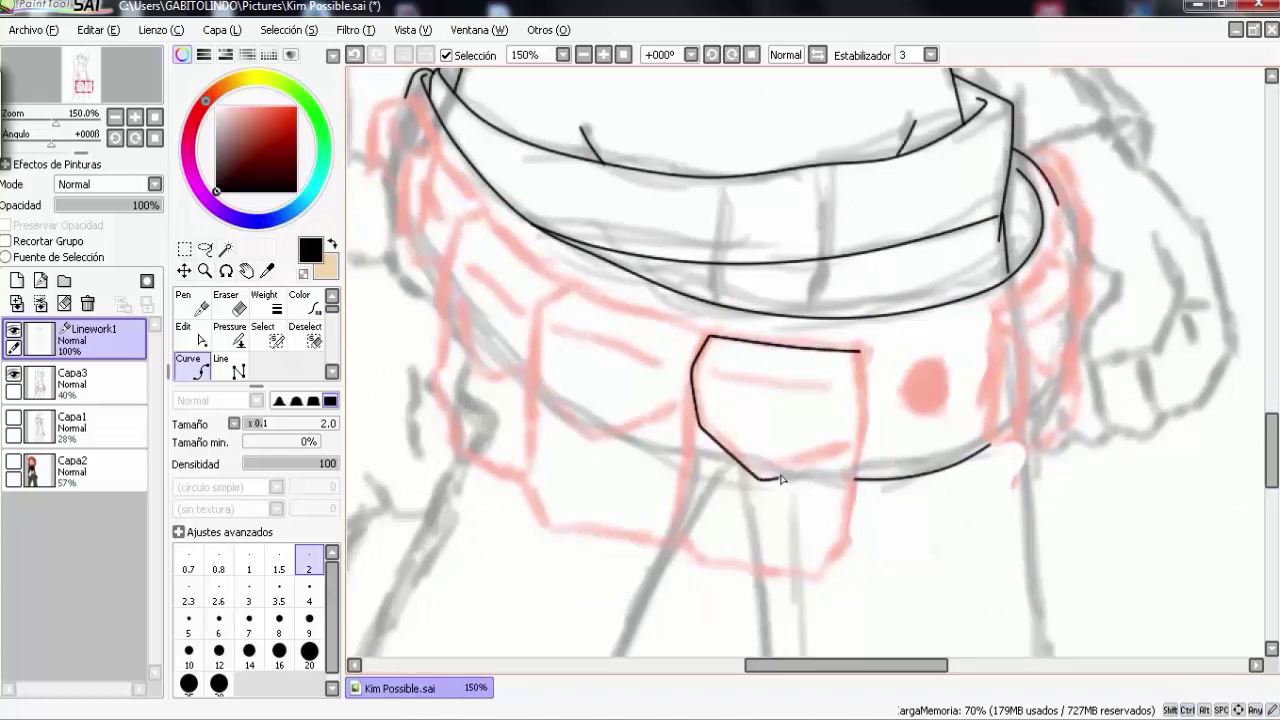
drag(700, 372, 860, 393)
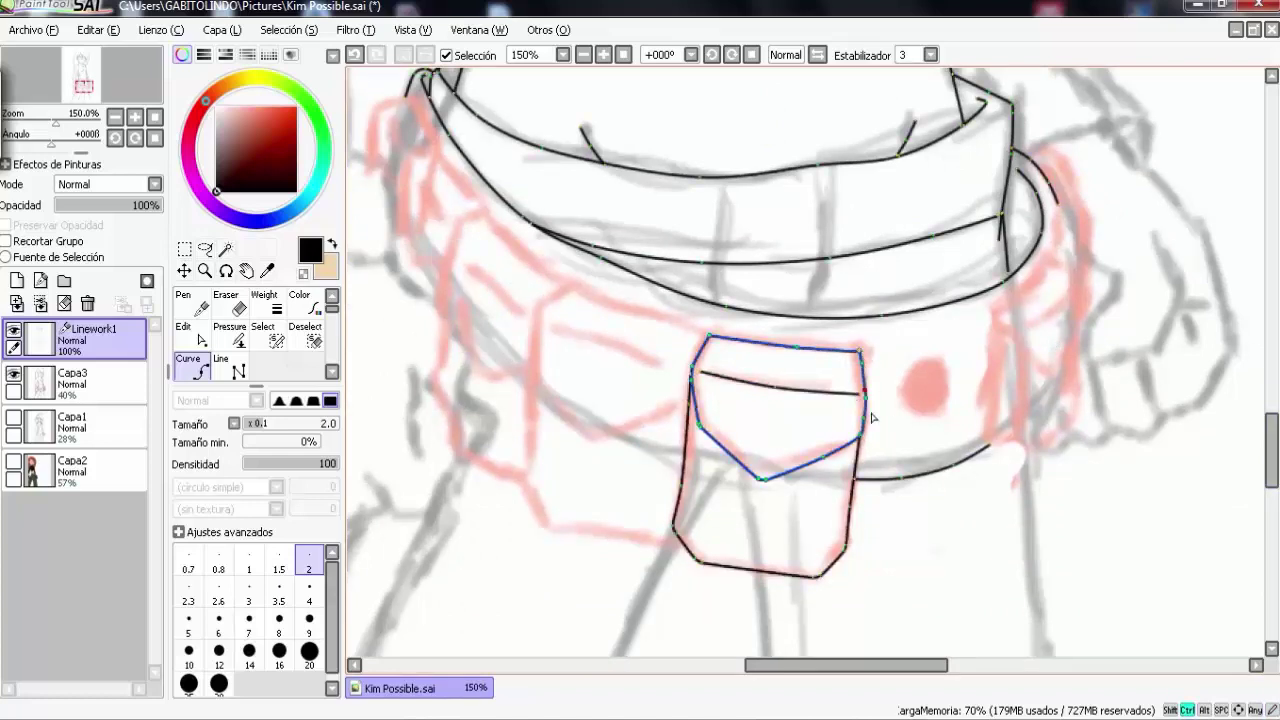
mouse_move(692, 420)
mouse_down()
mouse_move(695, 555)
mouse_move(819, 569)
mouse_move(850, 452)
mouse_up()
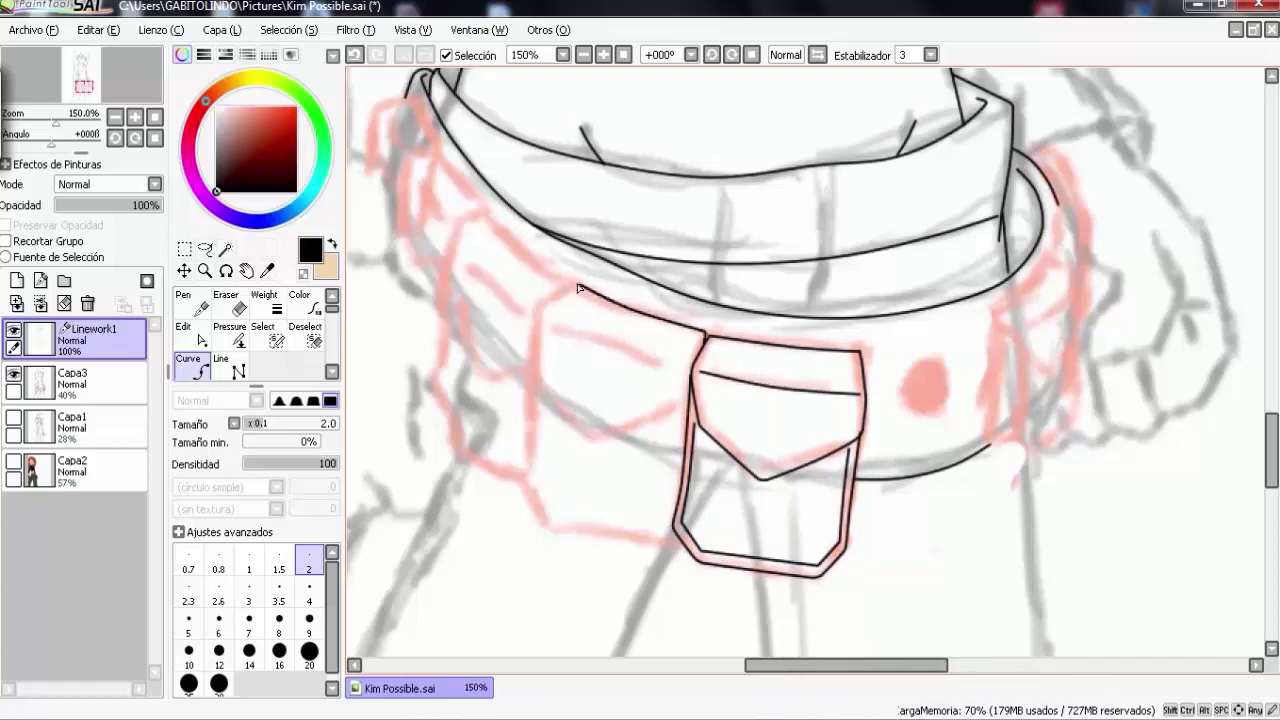
Step: Trace the second belt pouch beside the front one with straight lines, including its pointed flap, flap seam and inner border
key(ctrl+z)
key(l)
key(ctrl)
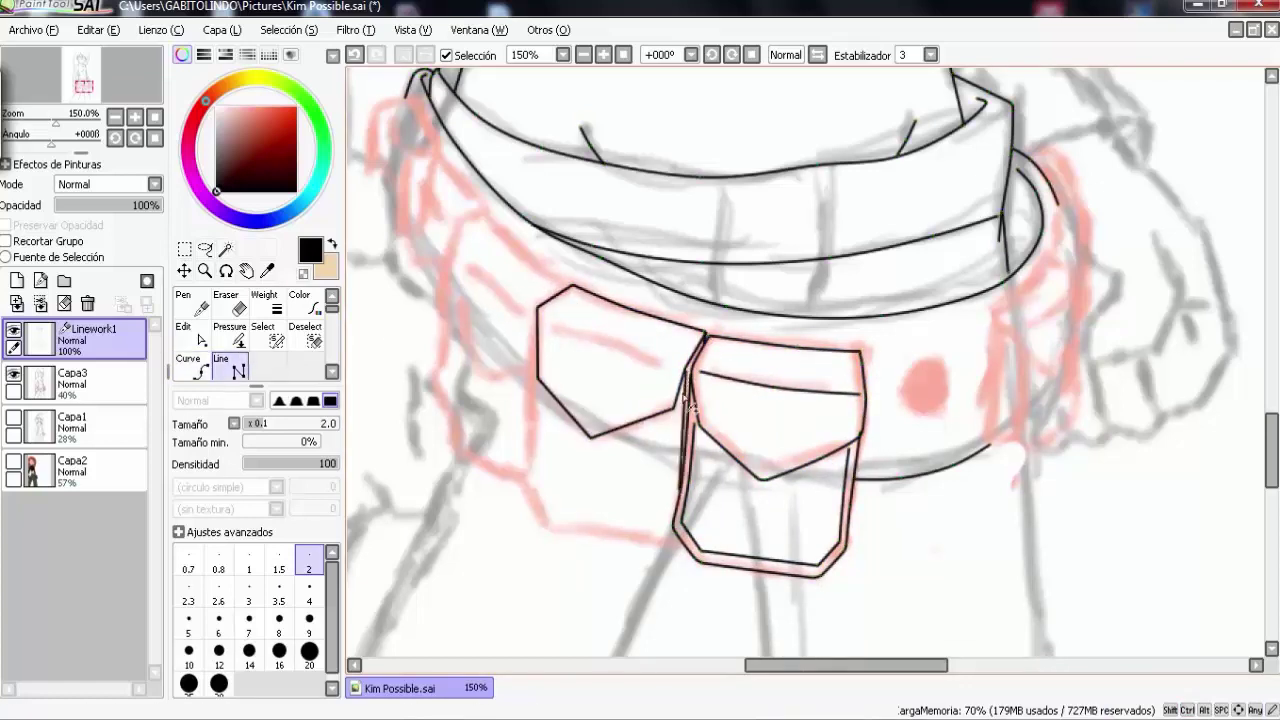
mouse_move(675, 368)
mouse_down()
mouse_move(545, 316)
mouse_move(545, 525)
mouse_up()
key(ctrl)
mouse_move(545, 525)
mouse_down()
mouse_move(660, 535)
mouse_move(685, 370)
mouse_up()
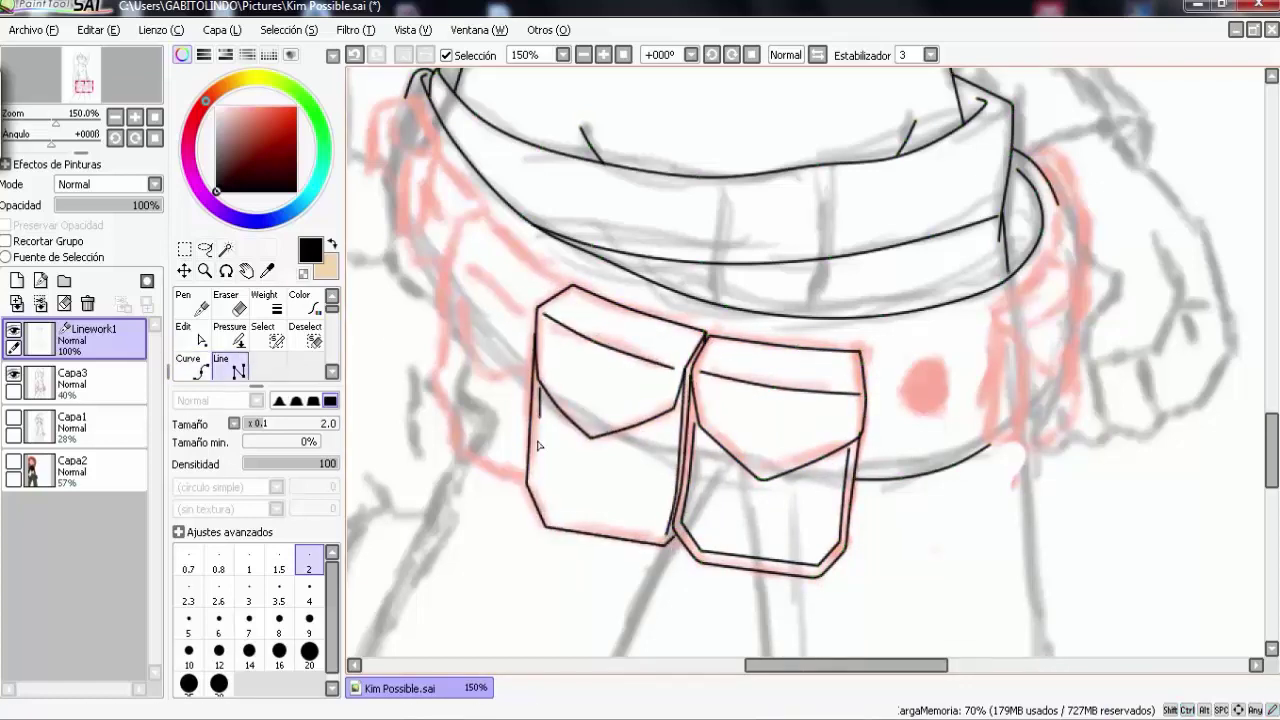
mouse_move(530, 390)
mouse_down()
mouse_move(542, 528)
mouse_move(668, 528)
mouse_up()
drag(573, 288, 703, 288)
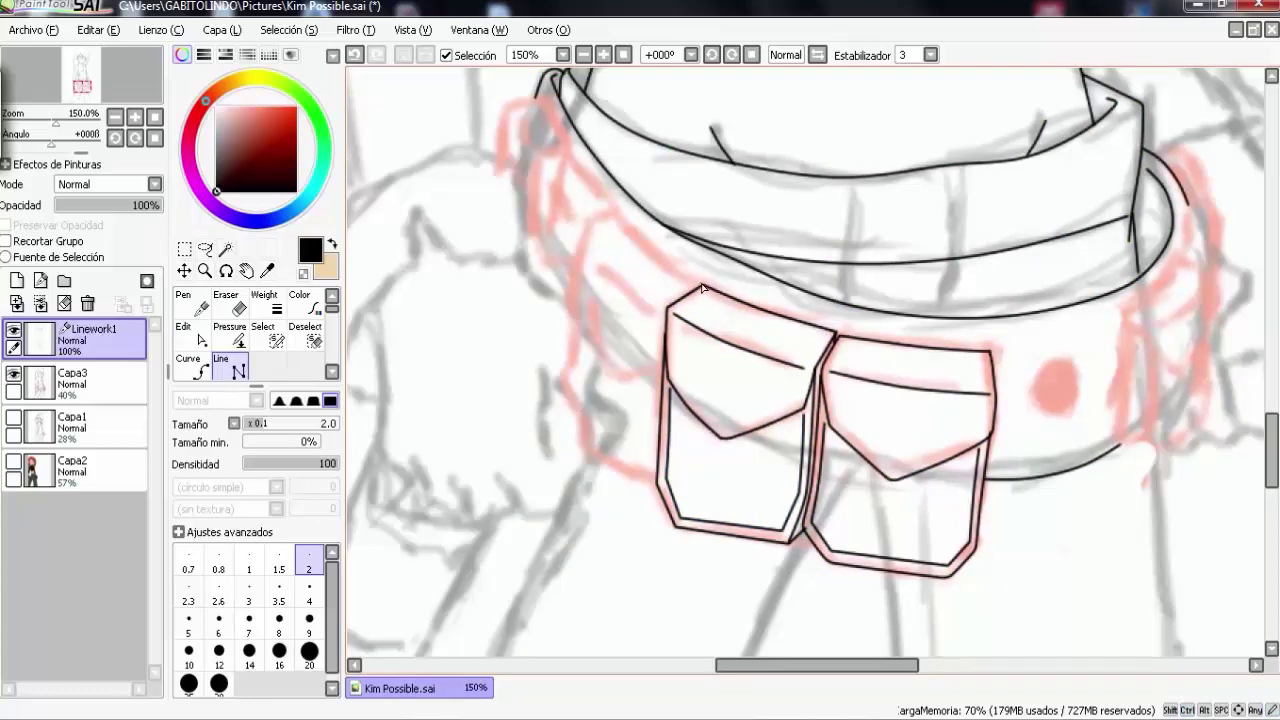
Step: Trace the near glove's cuff and clenched fist, and the smaller overlapping pouches around the near hip
key(c)
drag(475, 158, 590, 298)
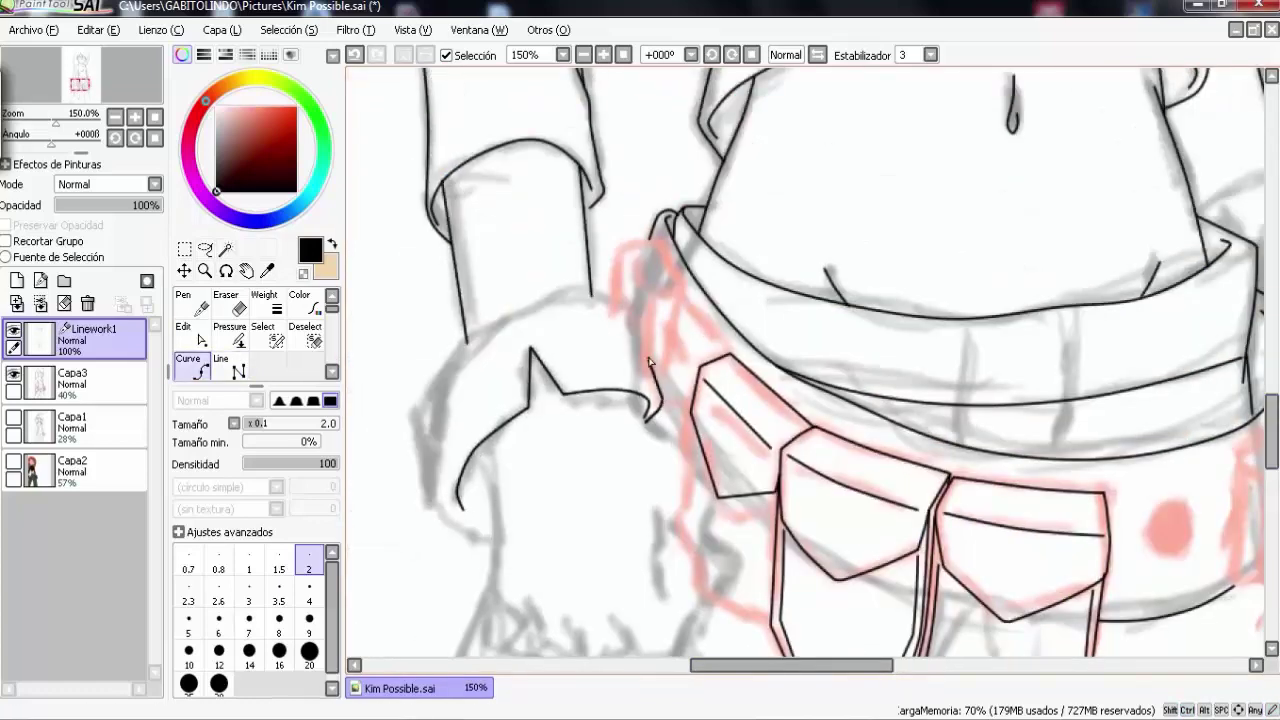
click(480, 545)
key(Return)
scroll(1057, 271, down, 5)
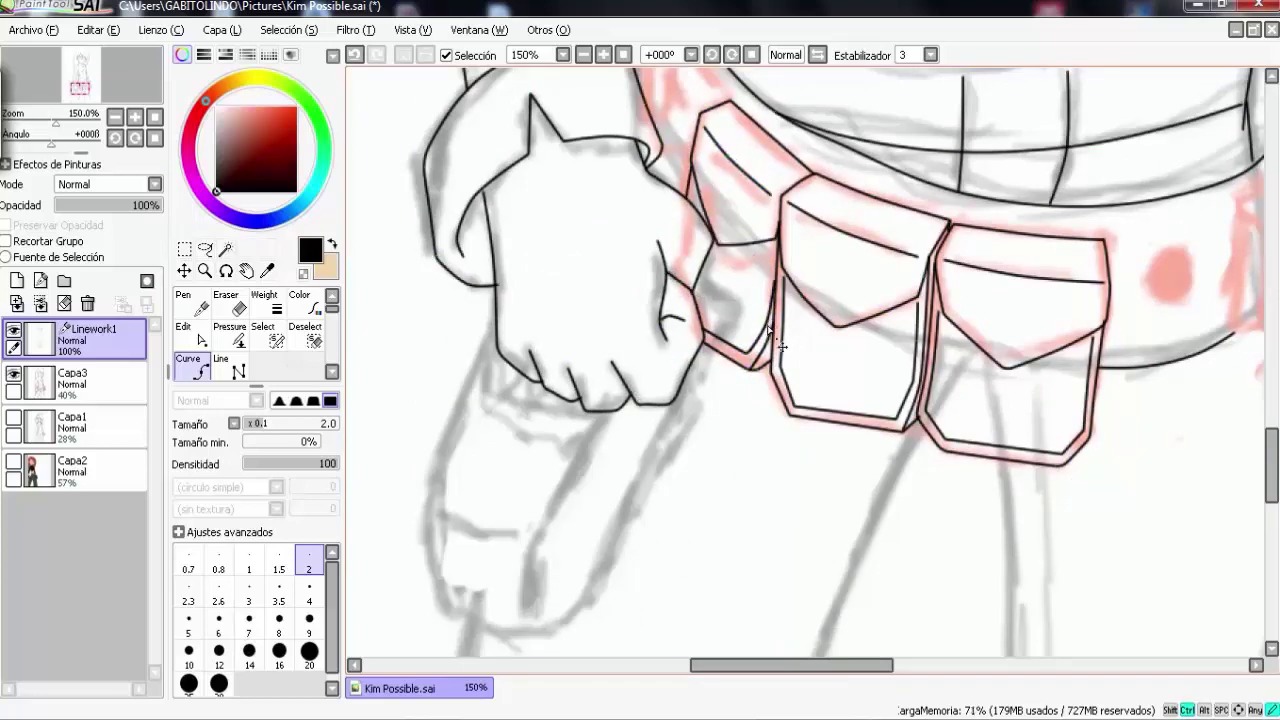
scroll(767, 331, up, 4)
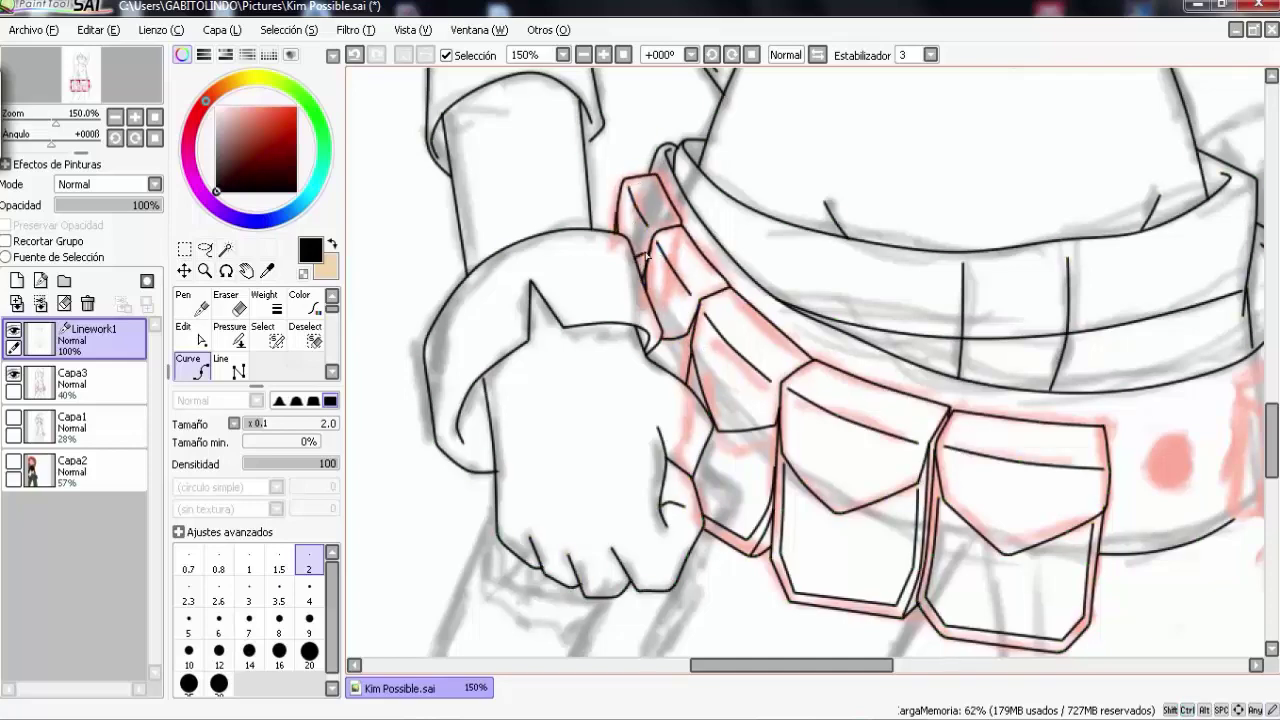
Step: Trace the round button on the belt and the side pouch at the far hip with its pointed flap and side edge
scroll(729, 404, right, 10)
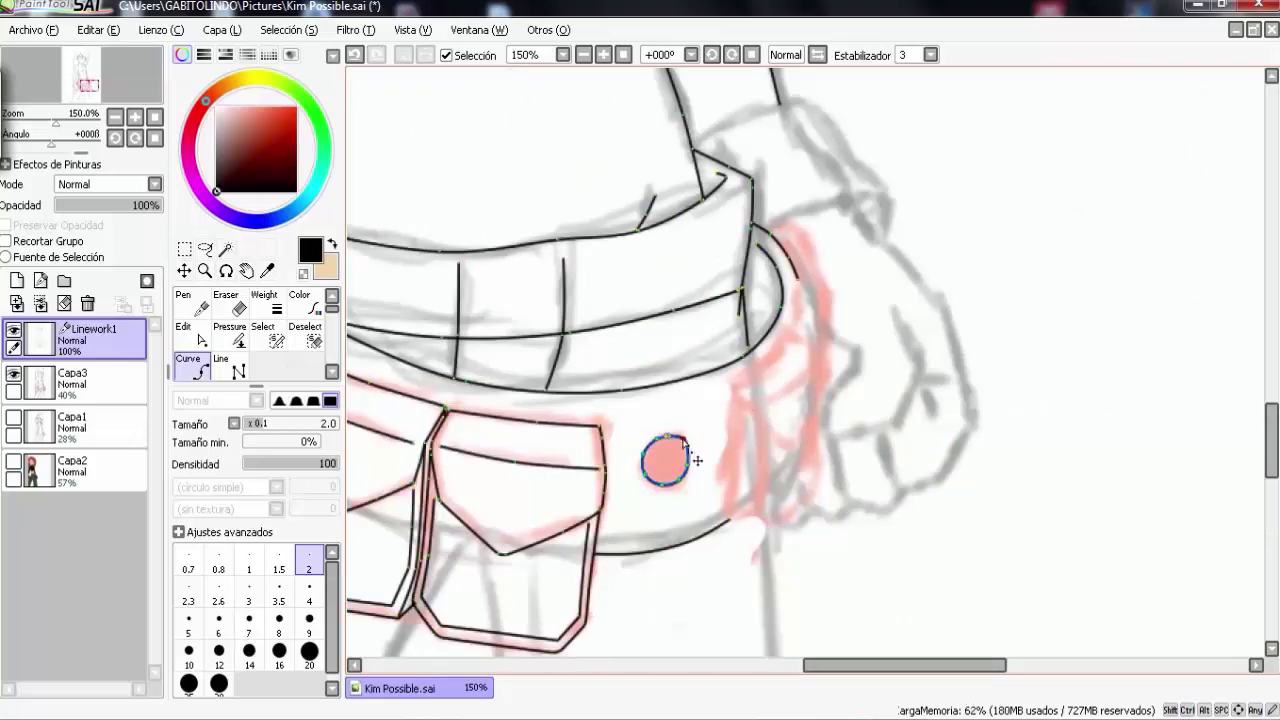
key(minus)
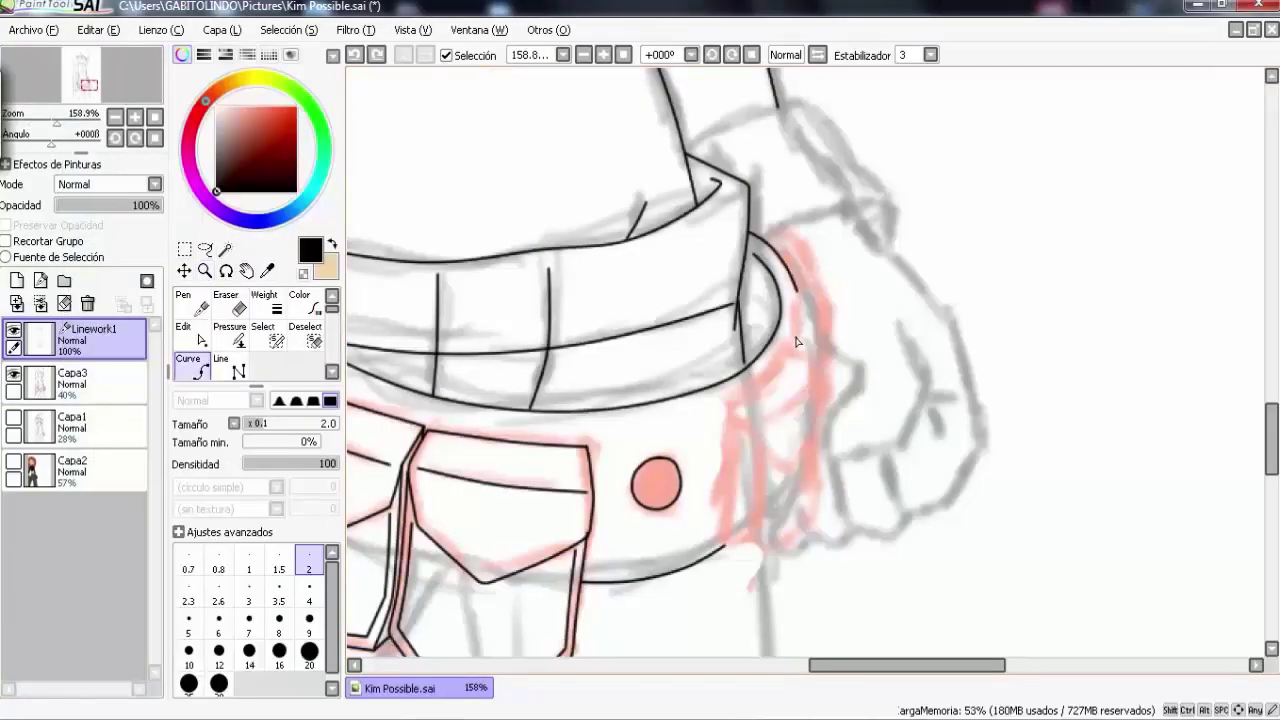
drag(730, 405, 785, 356)
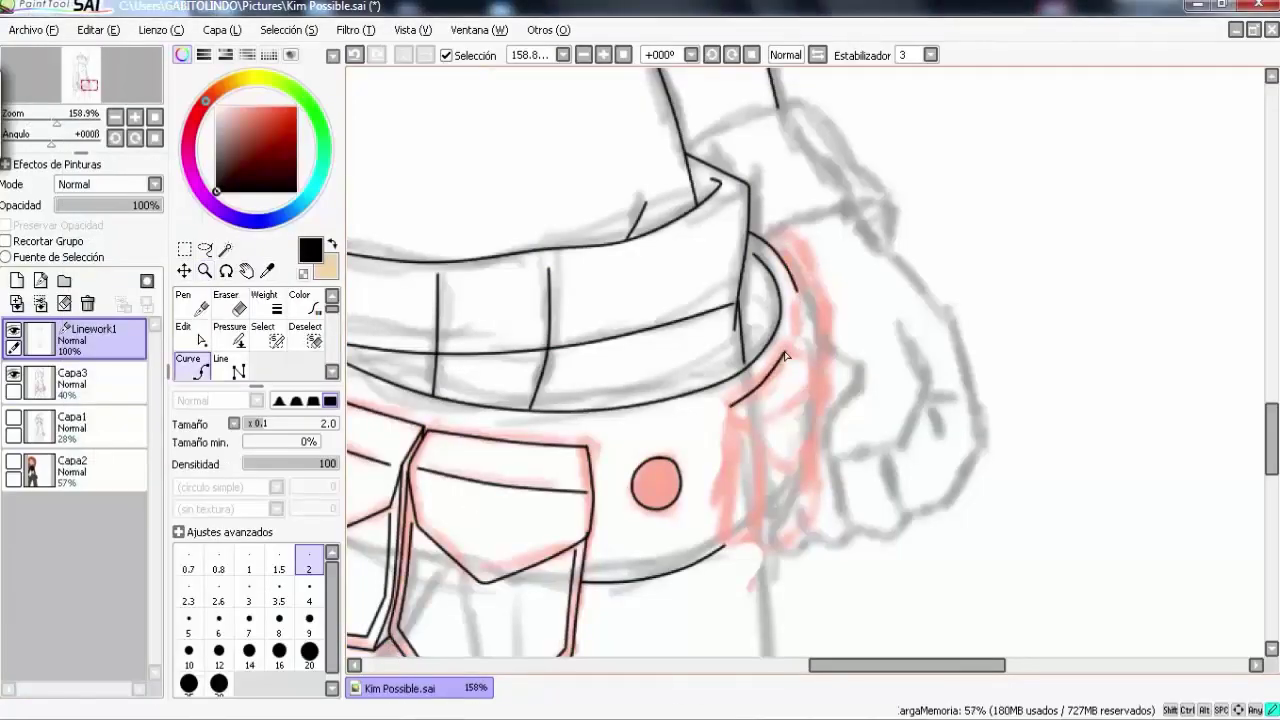
click(725, 480)
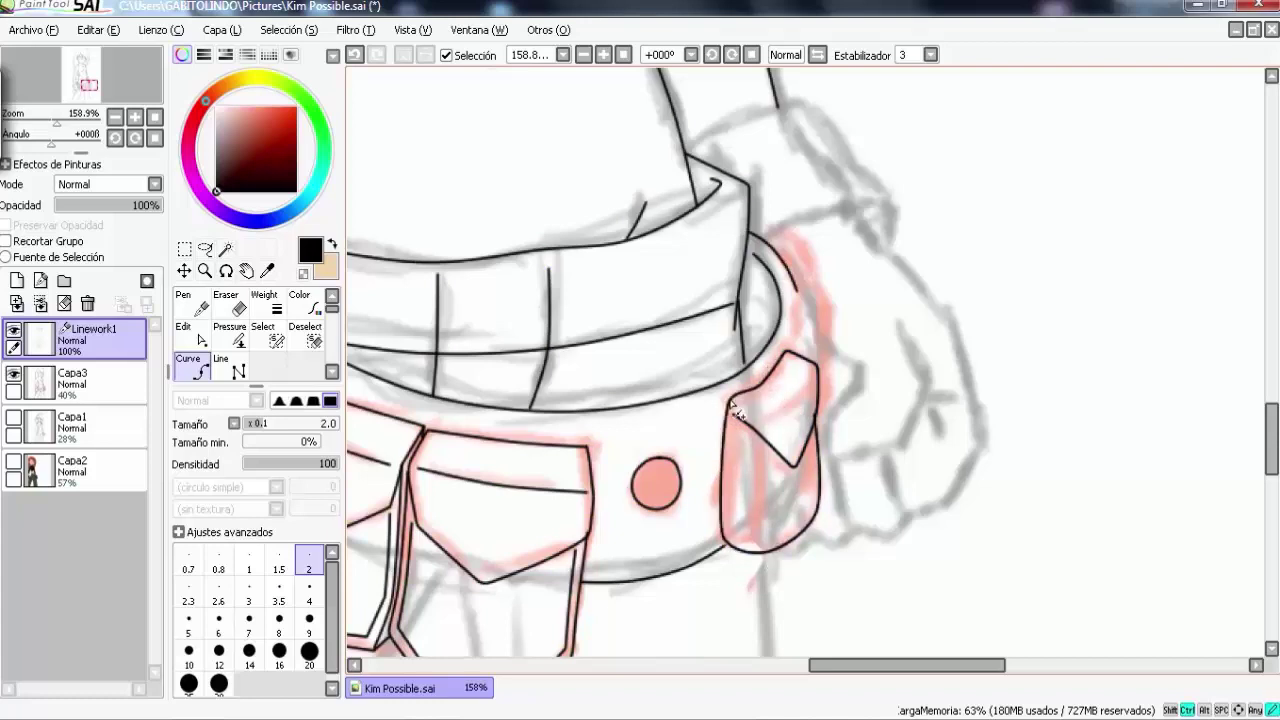
click(748, 555)
key(ctrl)
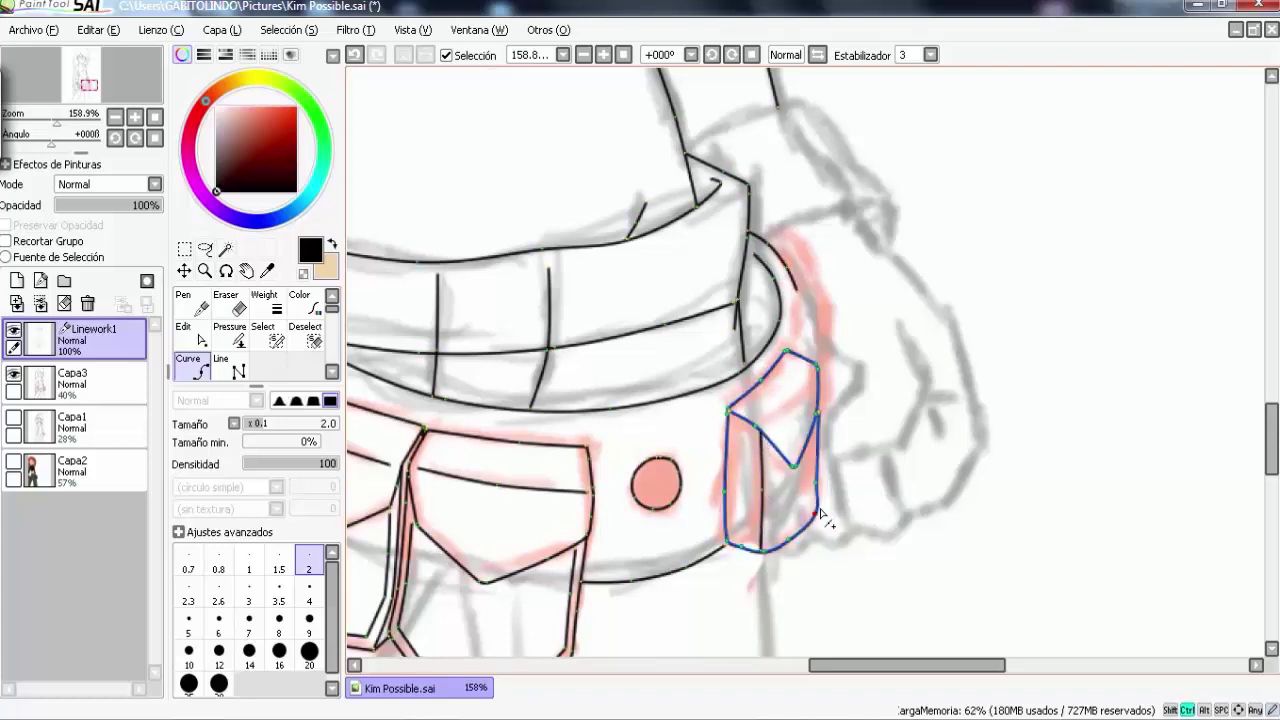
scroll(770, 480, down, 2)
key(ctrl)
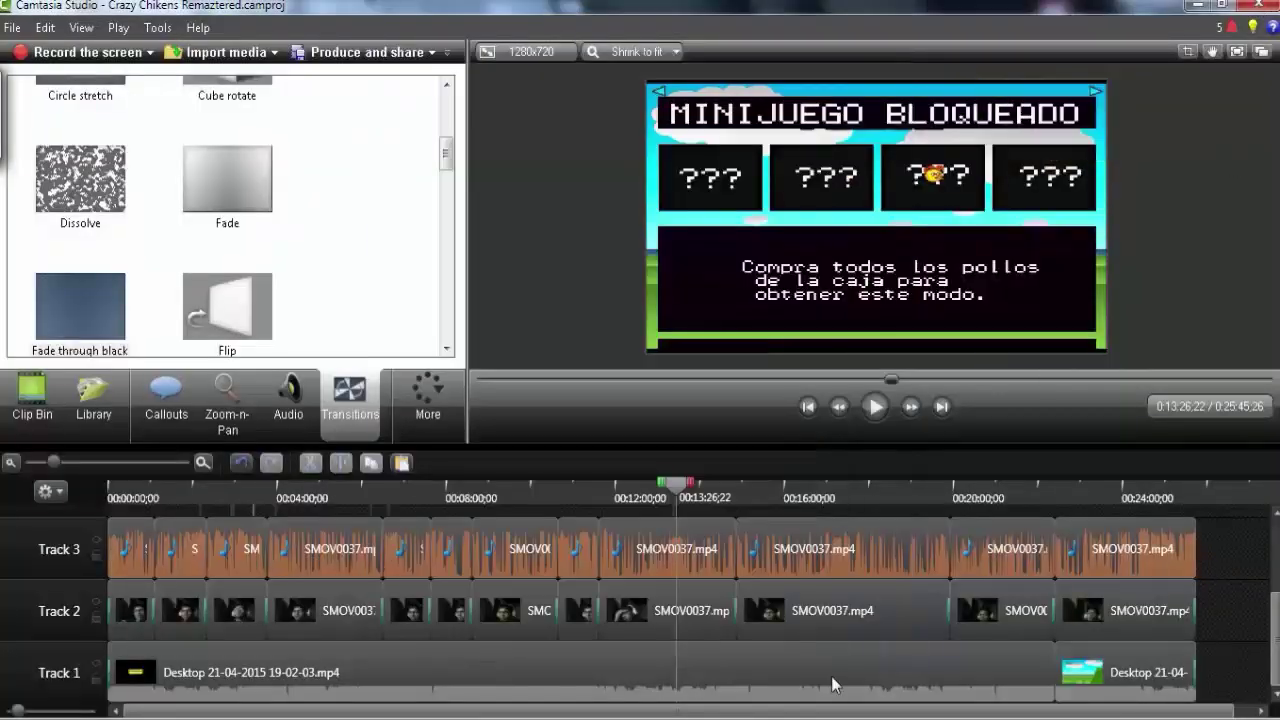
Step: Trace the narrow rear pouch at the far hip and the belt edge curving above it
click(789, 268)
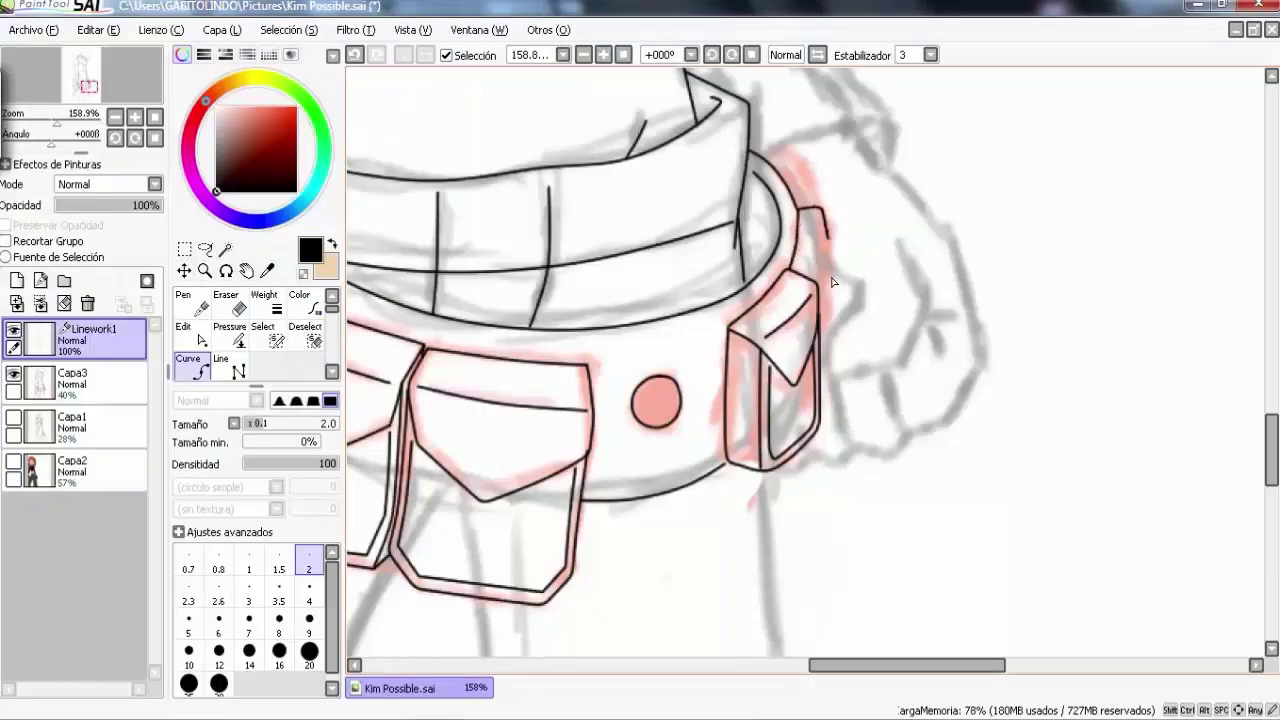
click(832, 282)
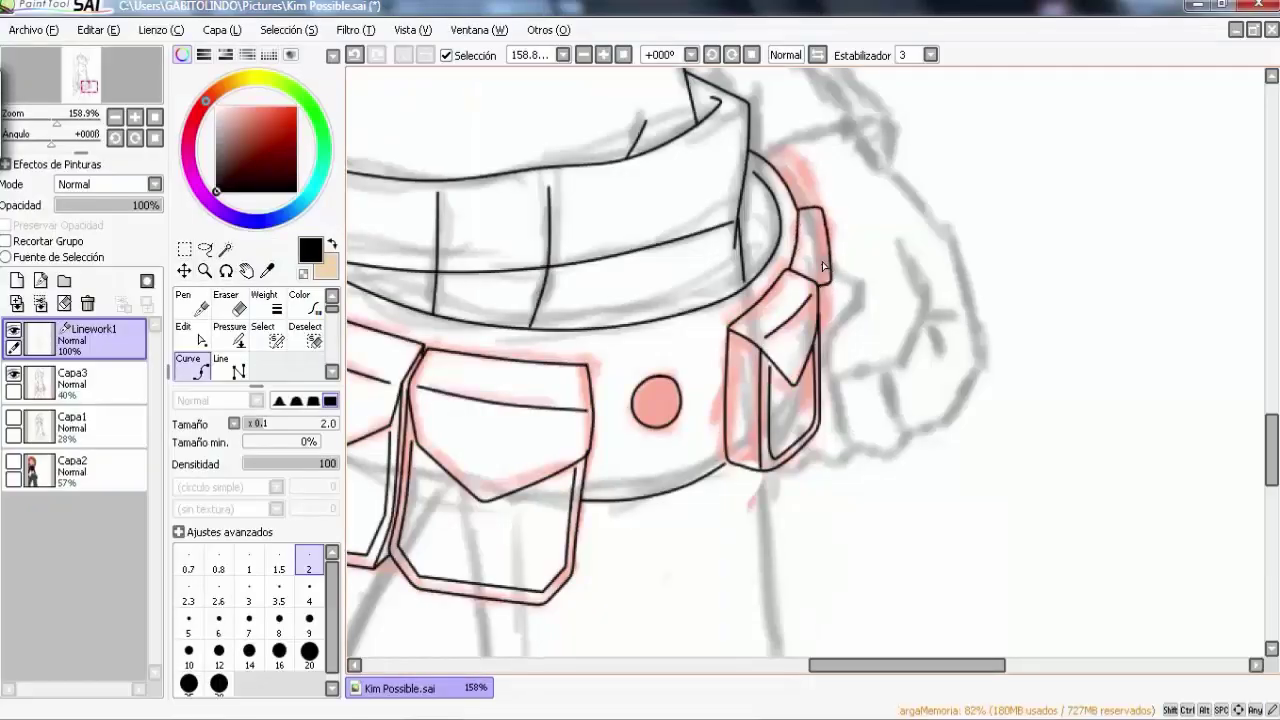
click(826, 330)
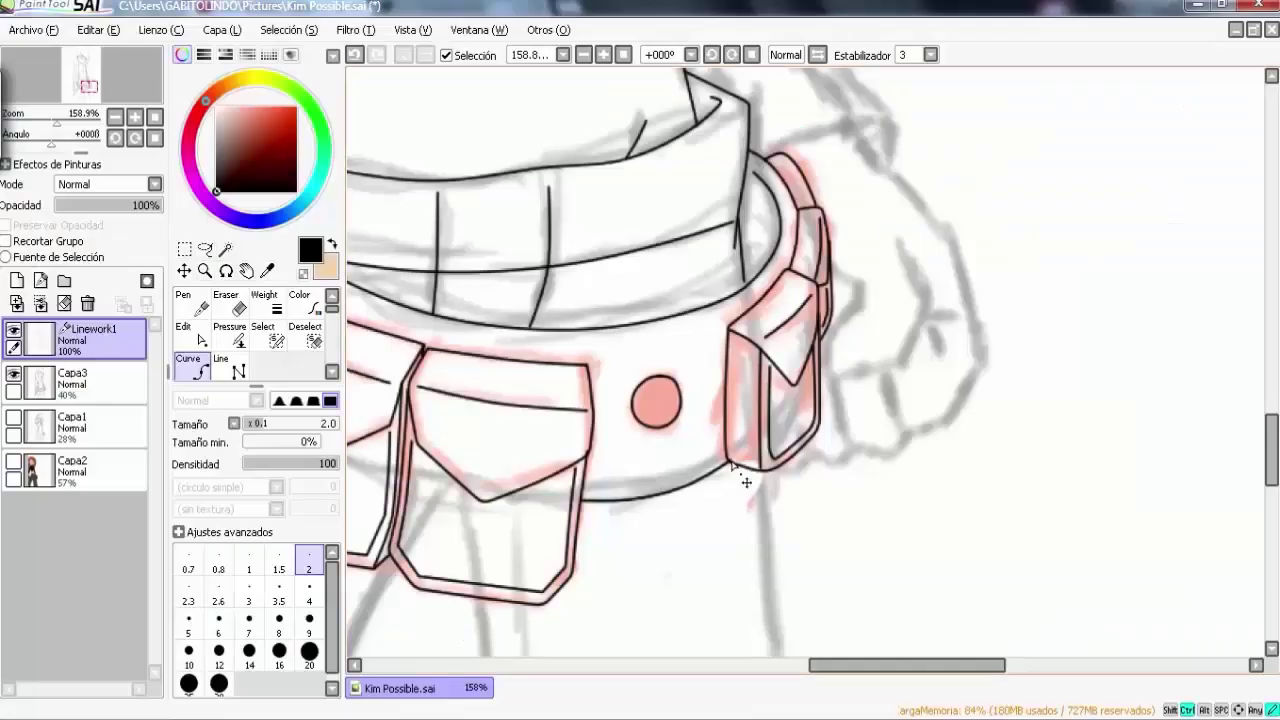
Step: Trace the far glove's folded cuff and the clenched hand with its thumb and fingers beside the hip
scroll(695, 400, up, 3)
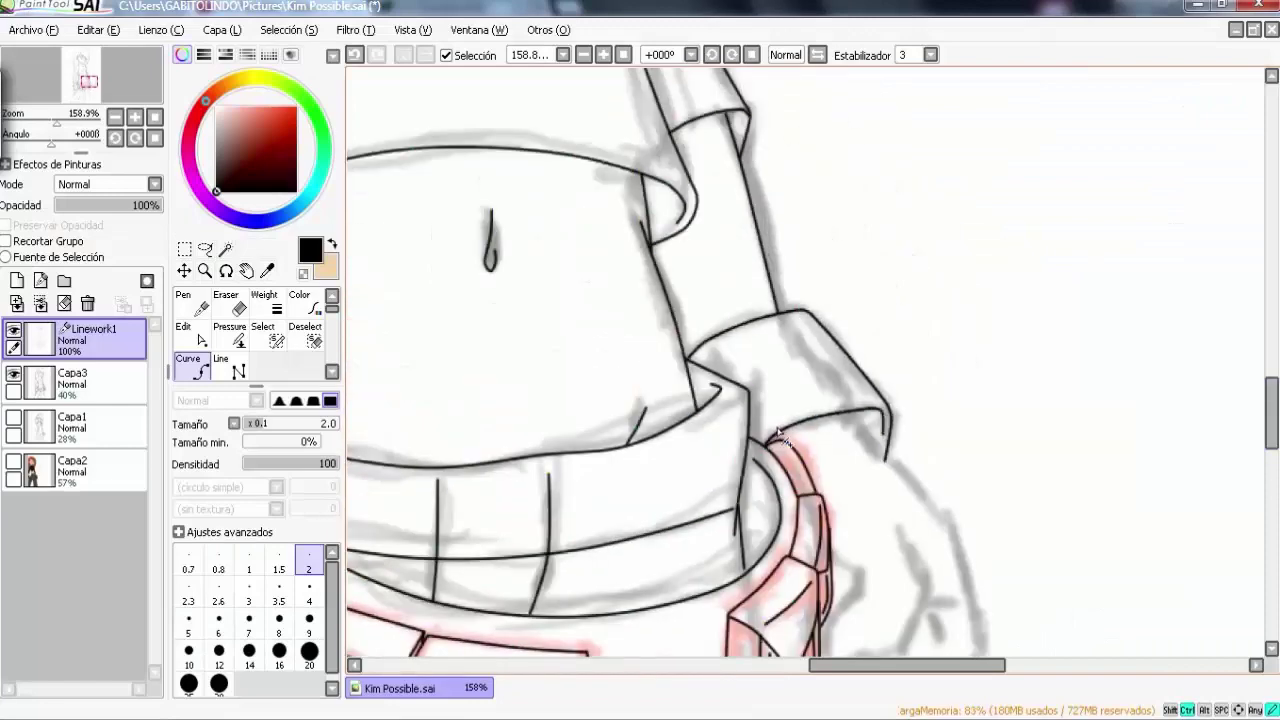
scroll(940, 520, down, 3)
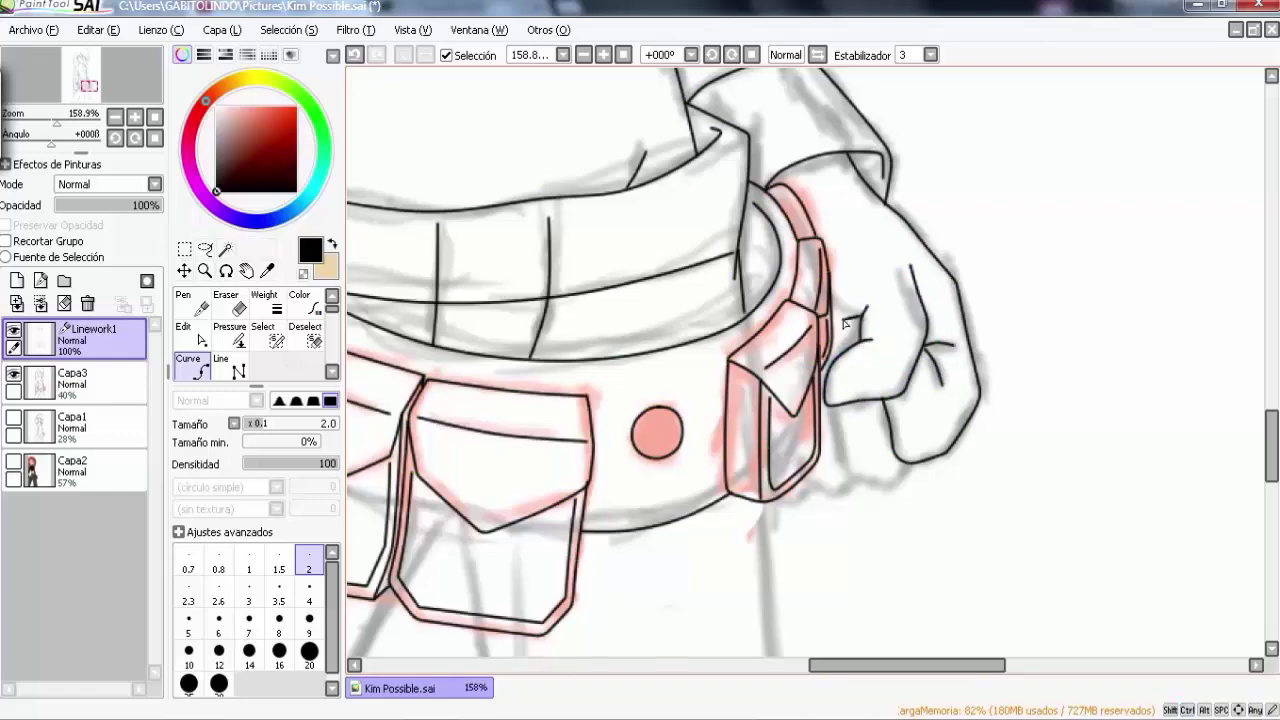
scroll(870, 190, down, 5)
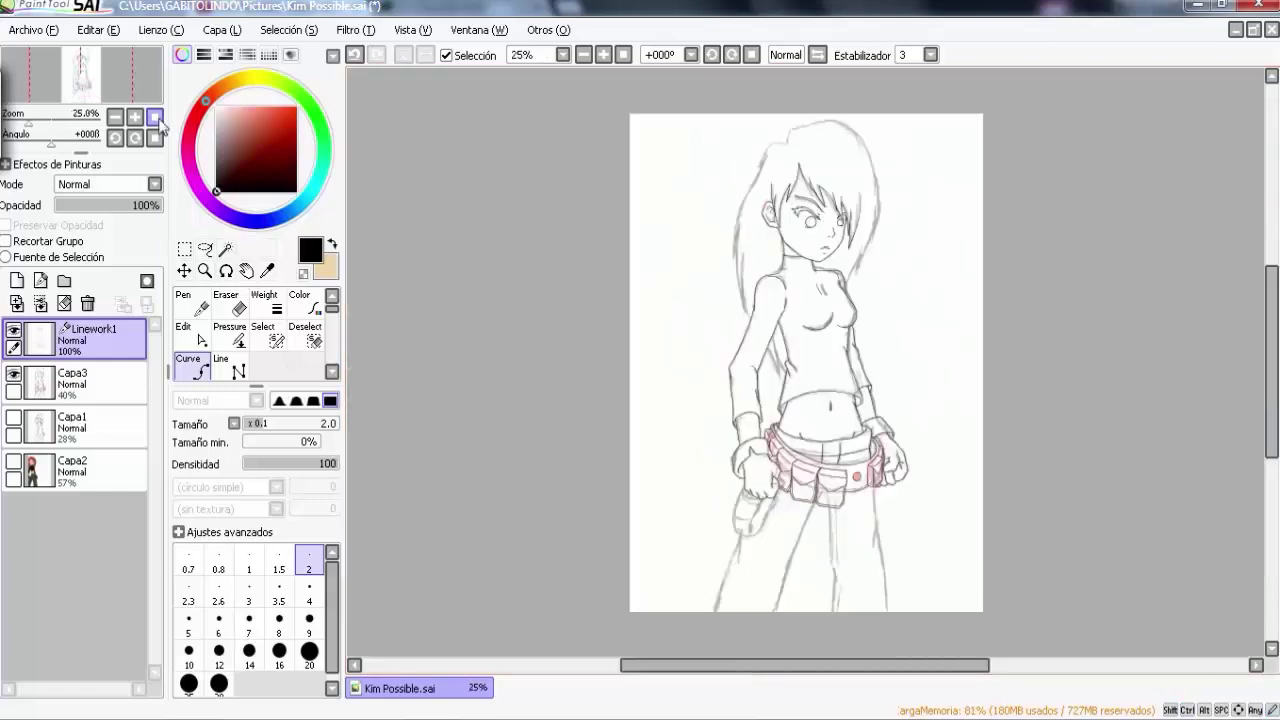
Step: Trace the near leg's inner edge and the thigh holster with its lower cap and the double band under the fist
scroll(406, 320, up, 3)
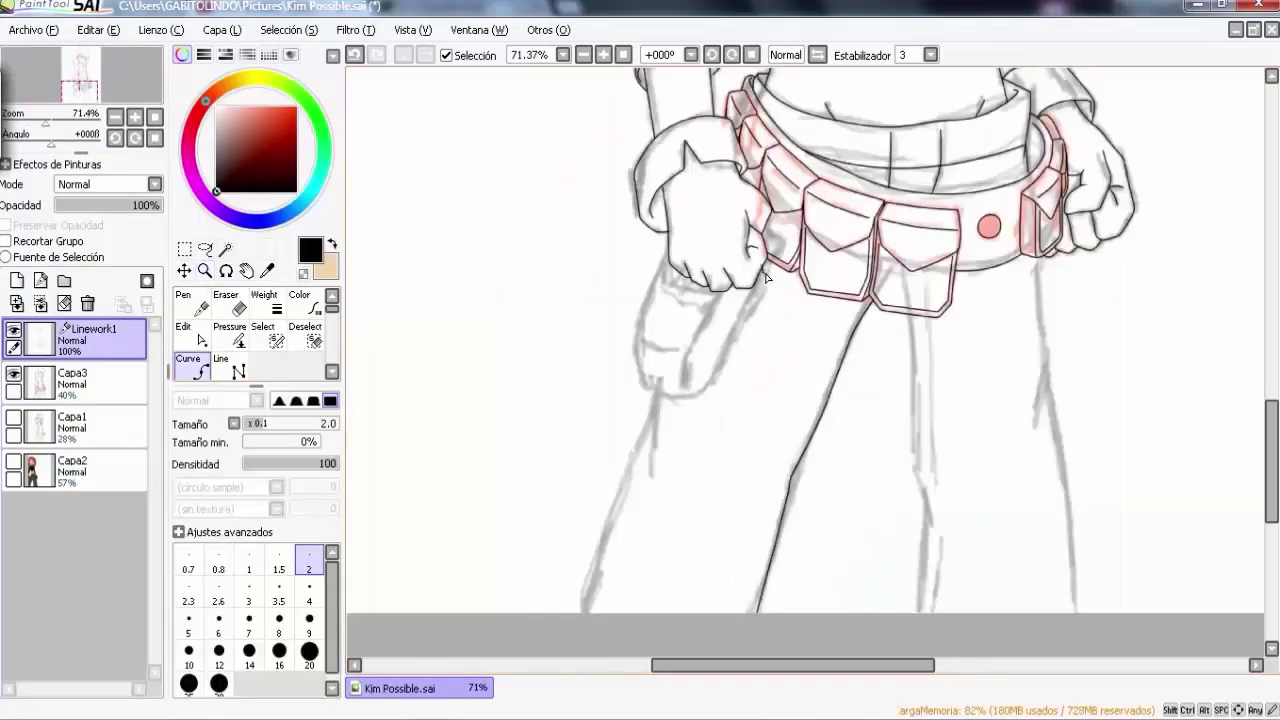
ctrl+click(650, 392)
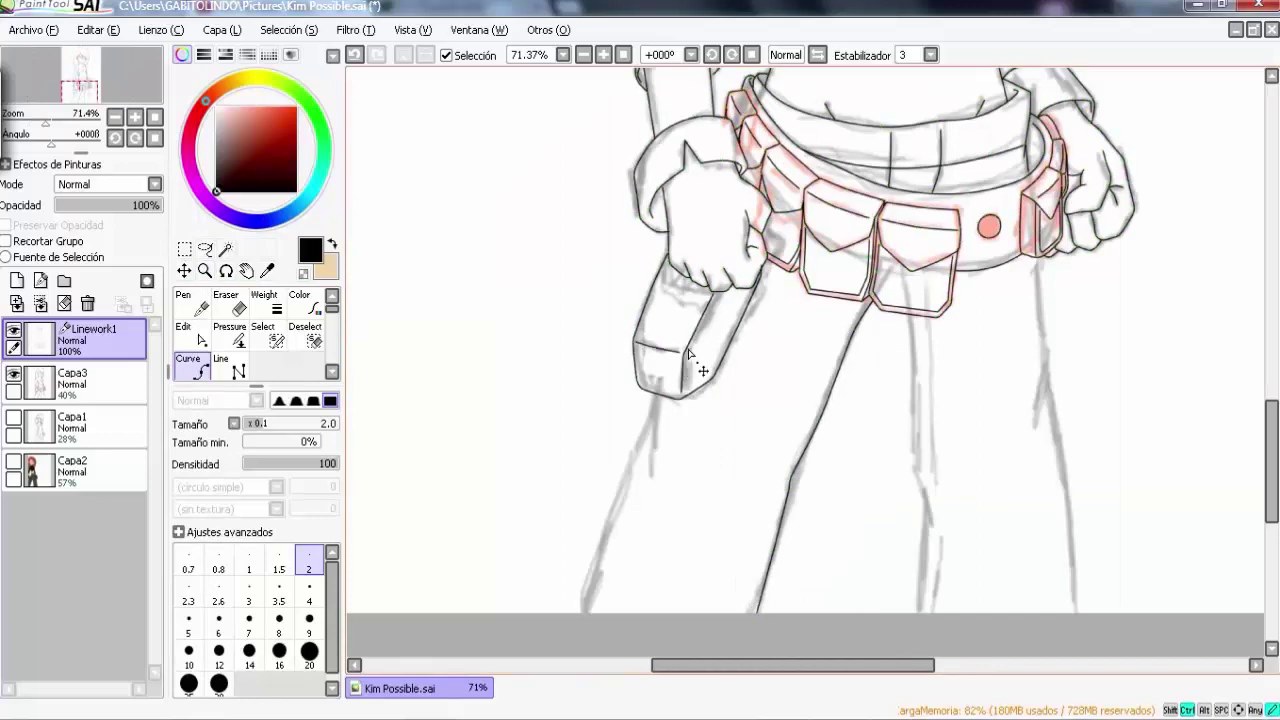
scroll(688, 352, up, 4)
click(713, 357)
click(548, 320)
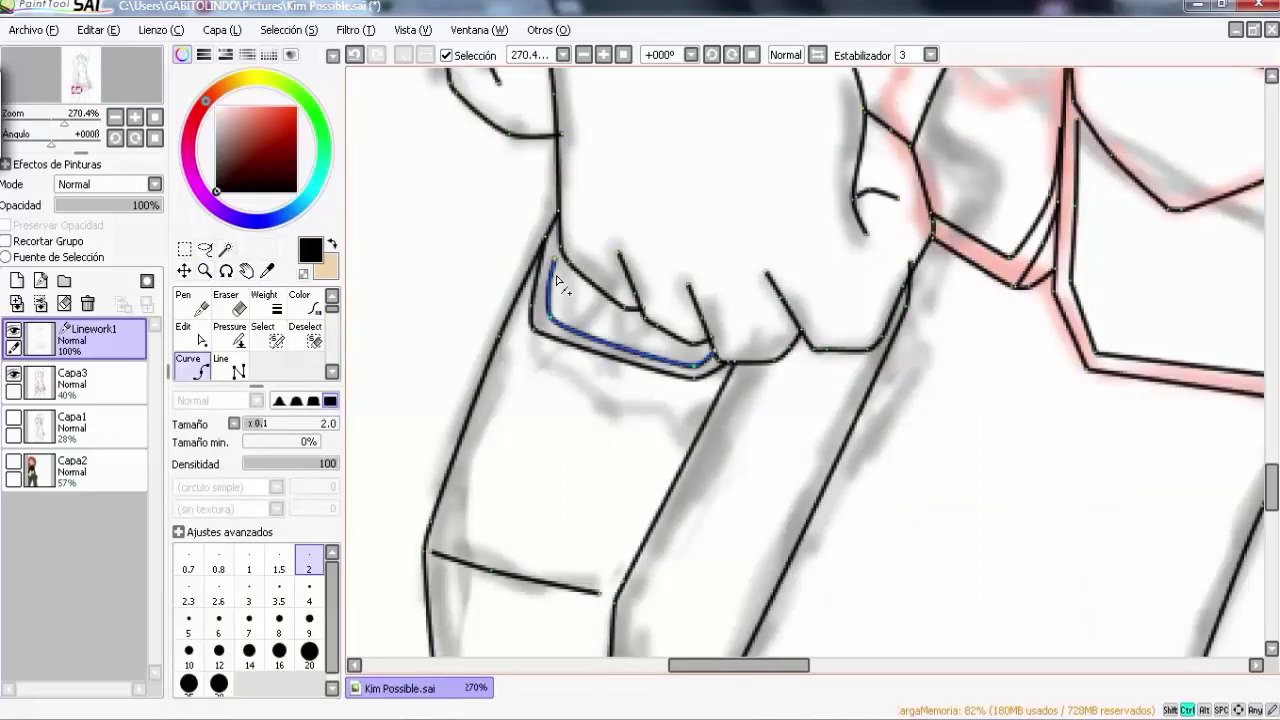
Step: Trace the trouser legs' remaining contours, seams and folds from the belt and holster down to the canvas edge
scroll(557, 283, down, 4)
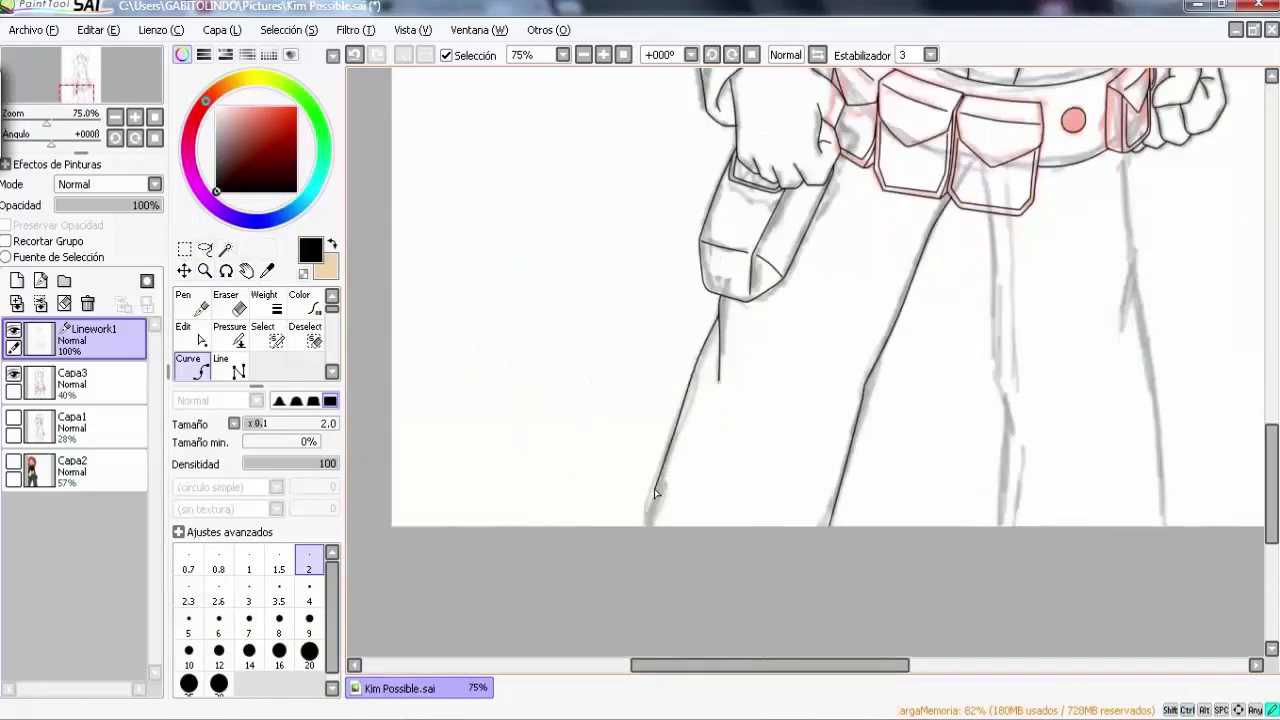
scroll(655, 492, right, 3)
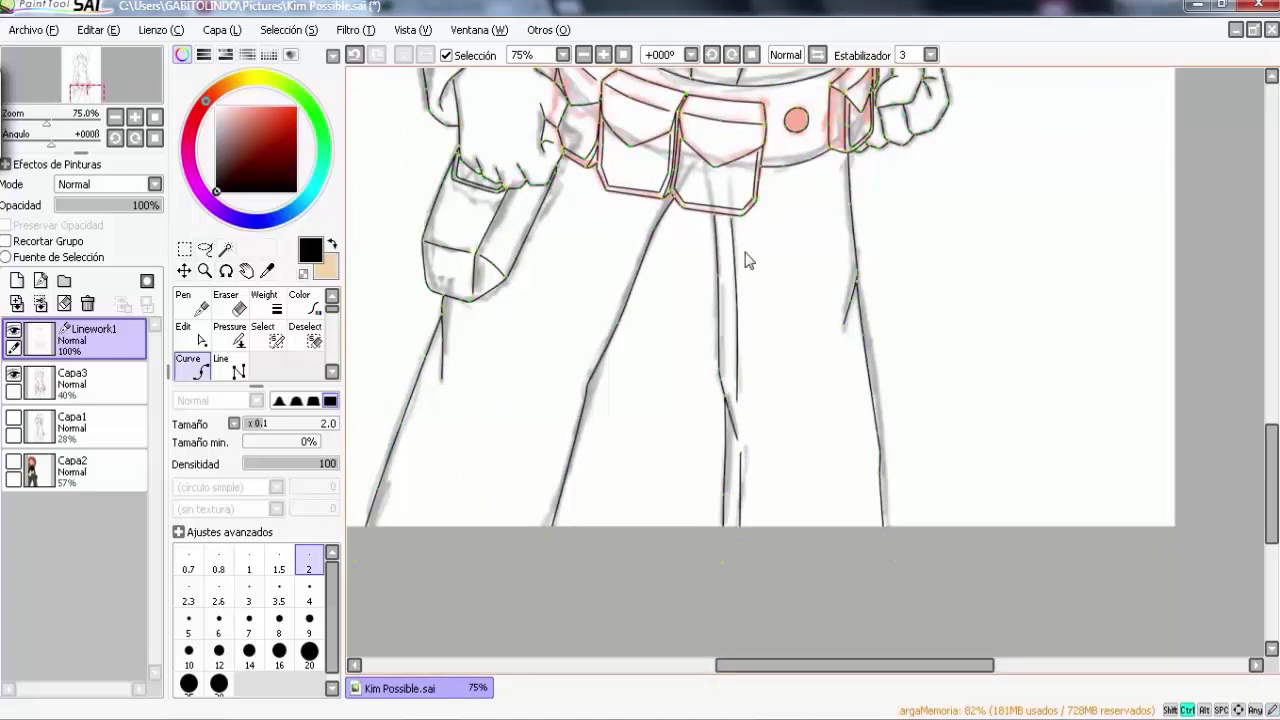
scroll(577, 380, up, 3)
click(466, 440)
click(444, 400)
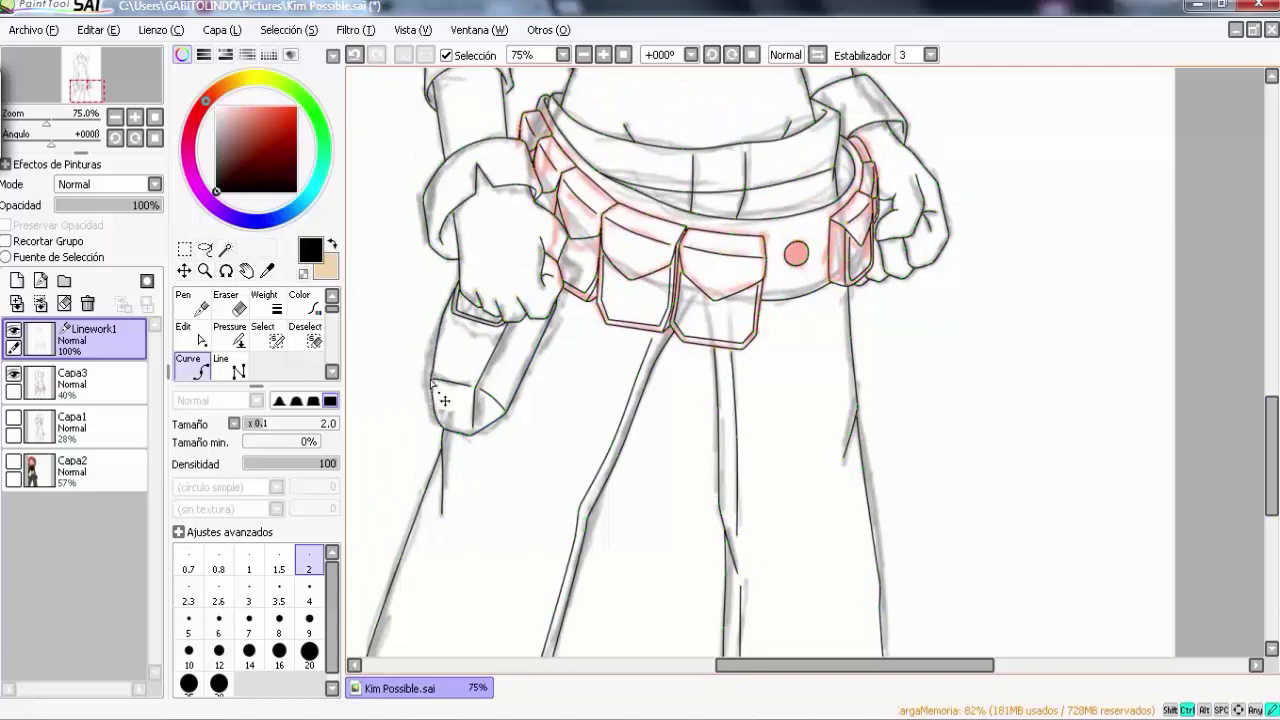
click(454, 440)
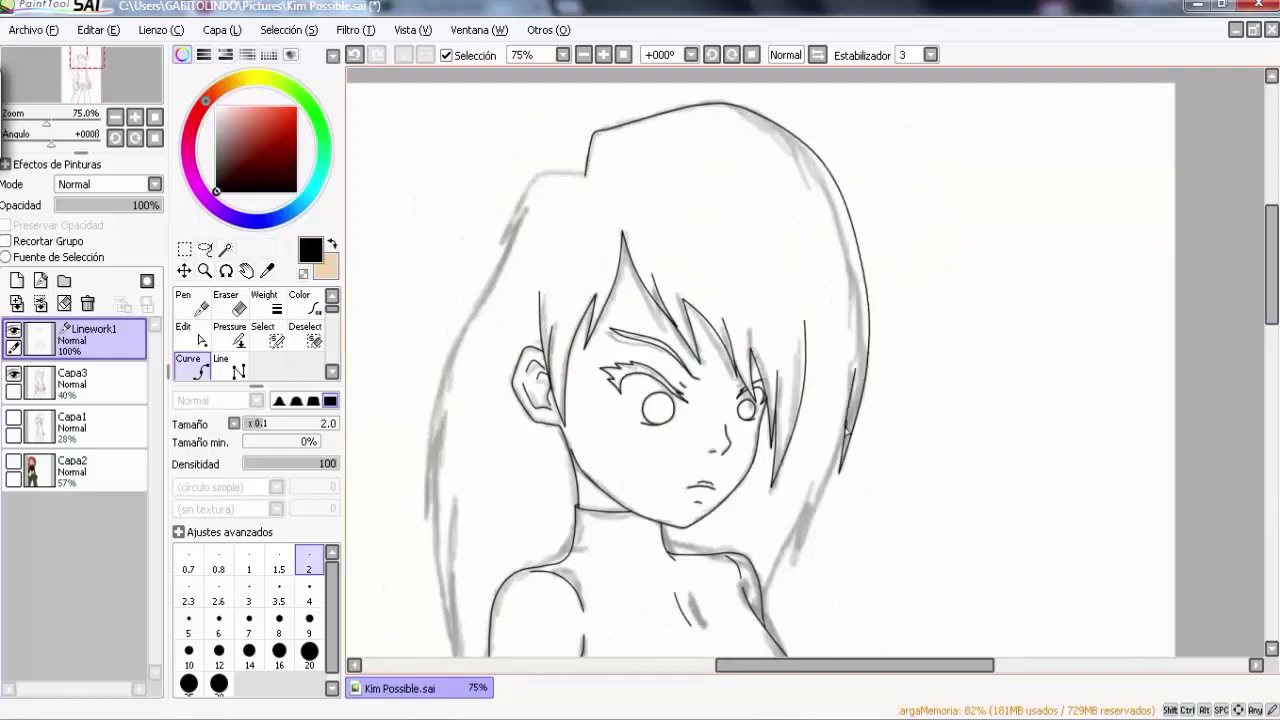
Step: Trace the hair's outer contour from the far-side pointed locks over the crown to the back of the head
key(ctrl)
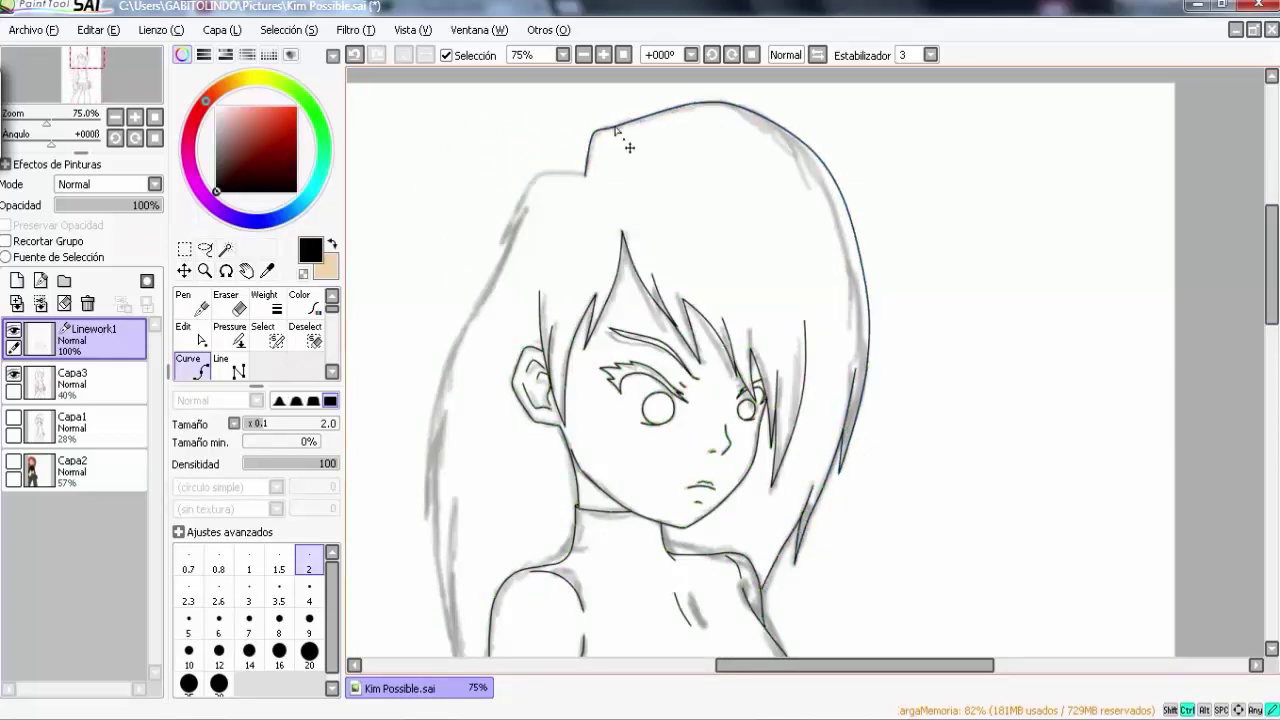
click(587, 177)
click(530, 172)
key(ctrl)
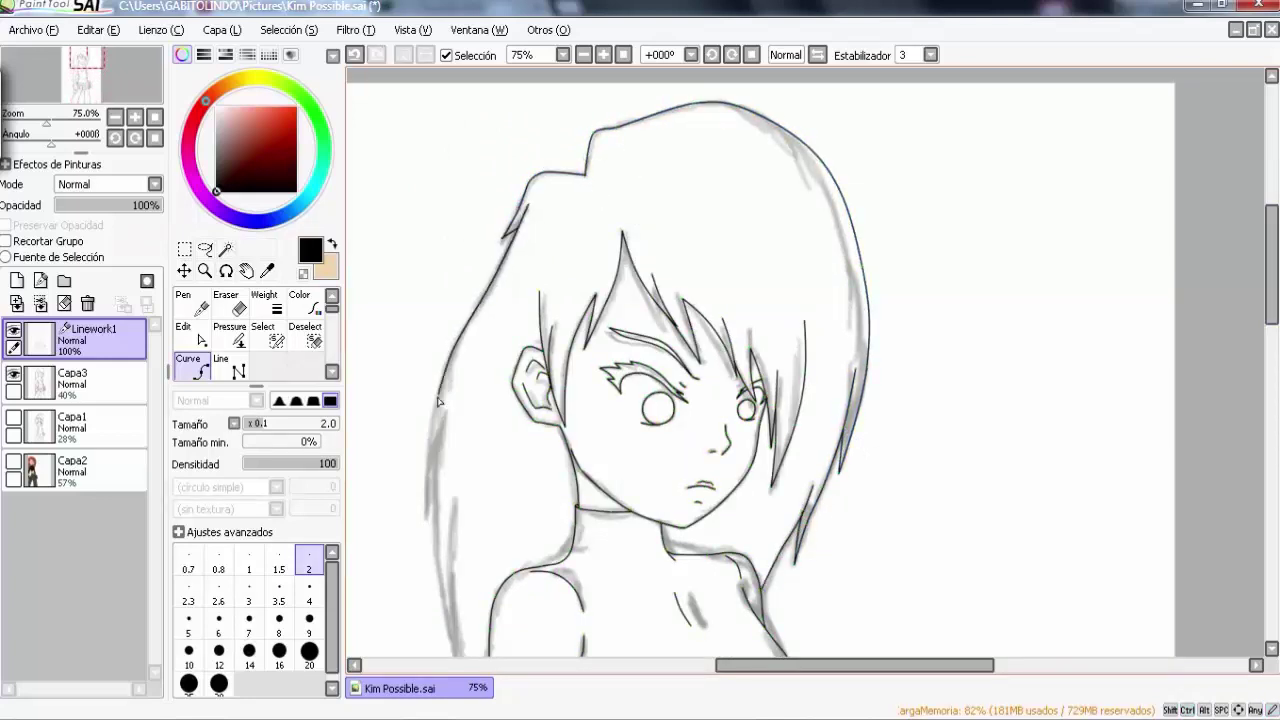
Step: Trace the long back hair down to the upper arm and its pointed tips between the arm and torso
scroll(1216, 391, down, 5)
key(ctrl)
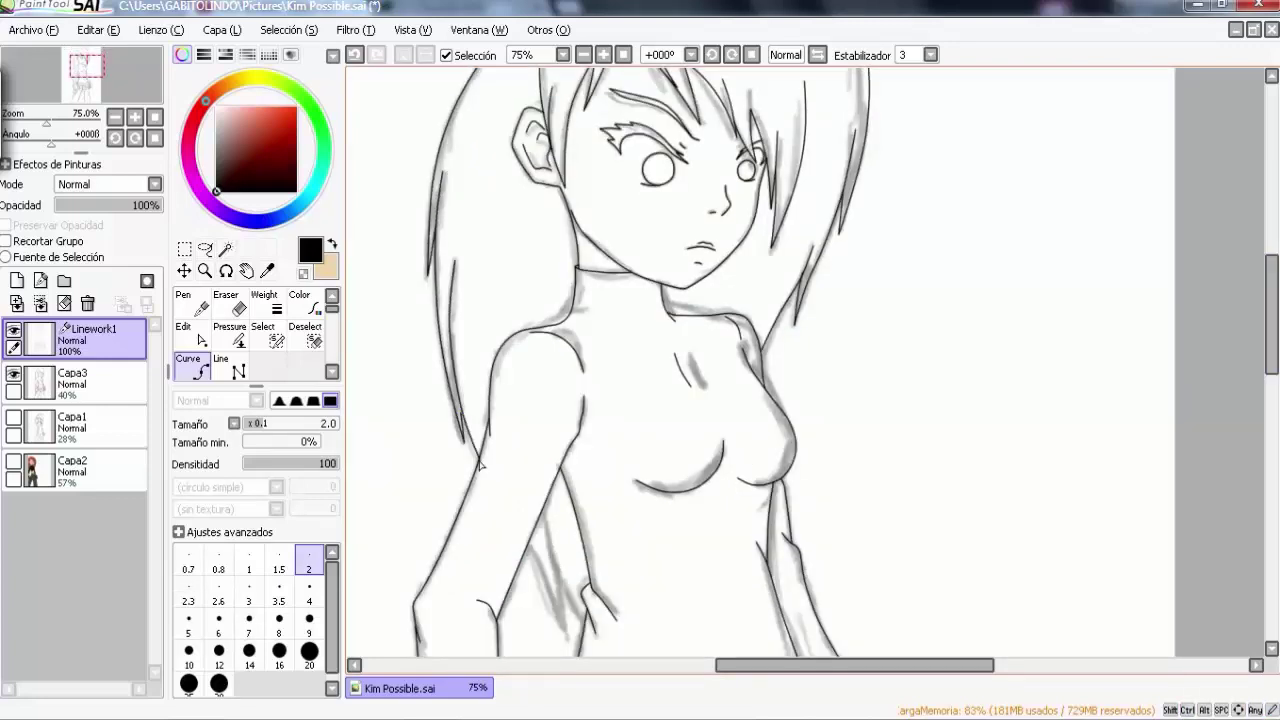
scroll(477, 197, down, 3)
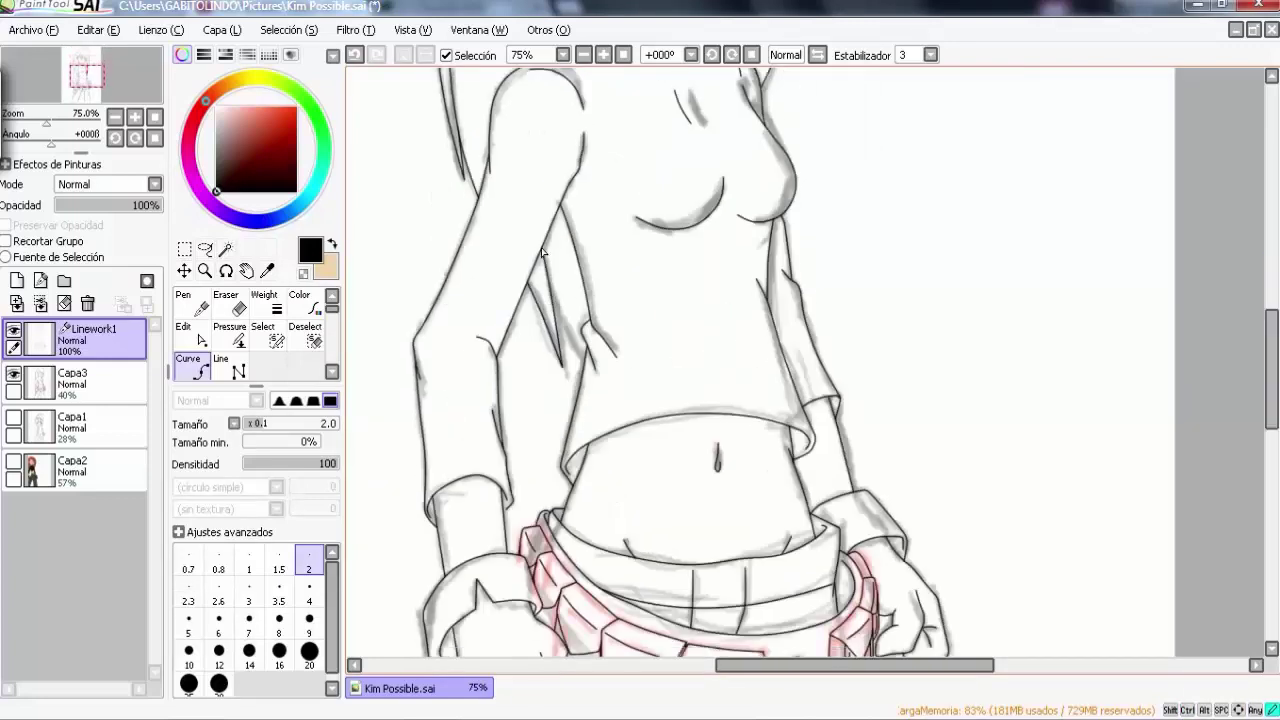
Step: Hide the Capa3 sketch and taper the ends of the hair, ear and eyelid lines by reducing their point pressure
scroll(586, 367, up, 5)
key(ctrl+space)
drag(586, 367, 917, 629)
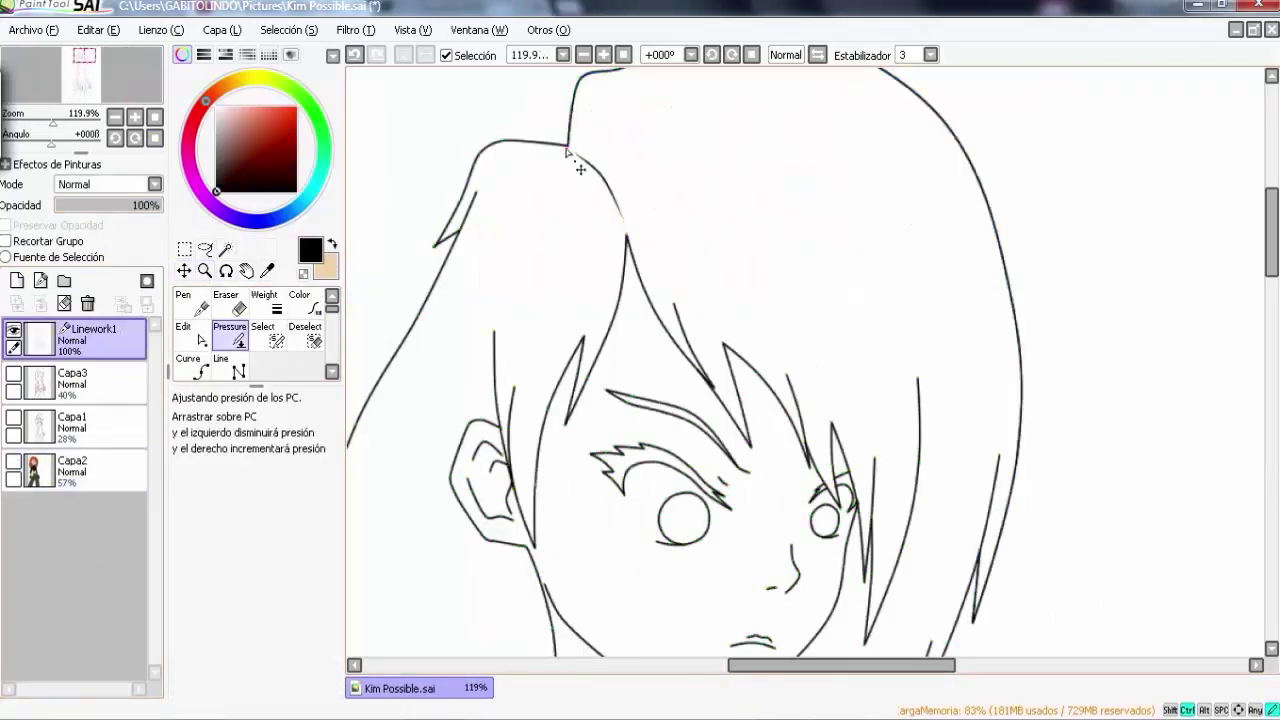
drag(735, 503, 720, 487)
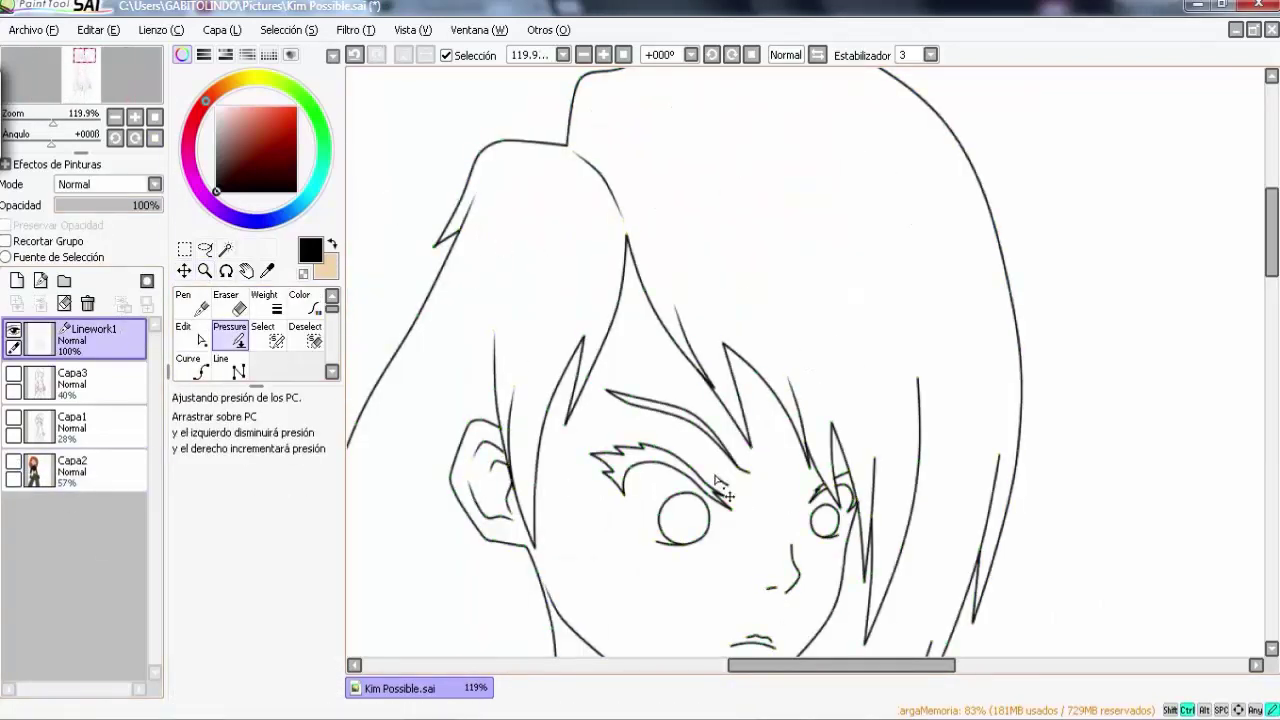
Step: Add the short crease strokes between the brows and taper the ends of the mouth lines by reducing their point pressure
key(ctrl+space)
drag(690, 370, 1050, 595)
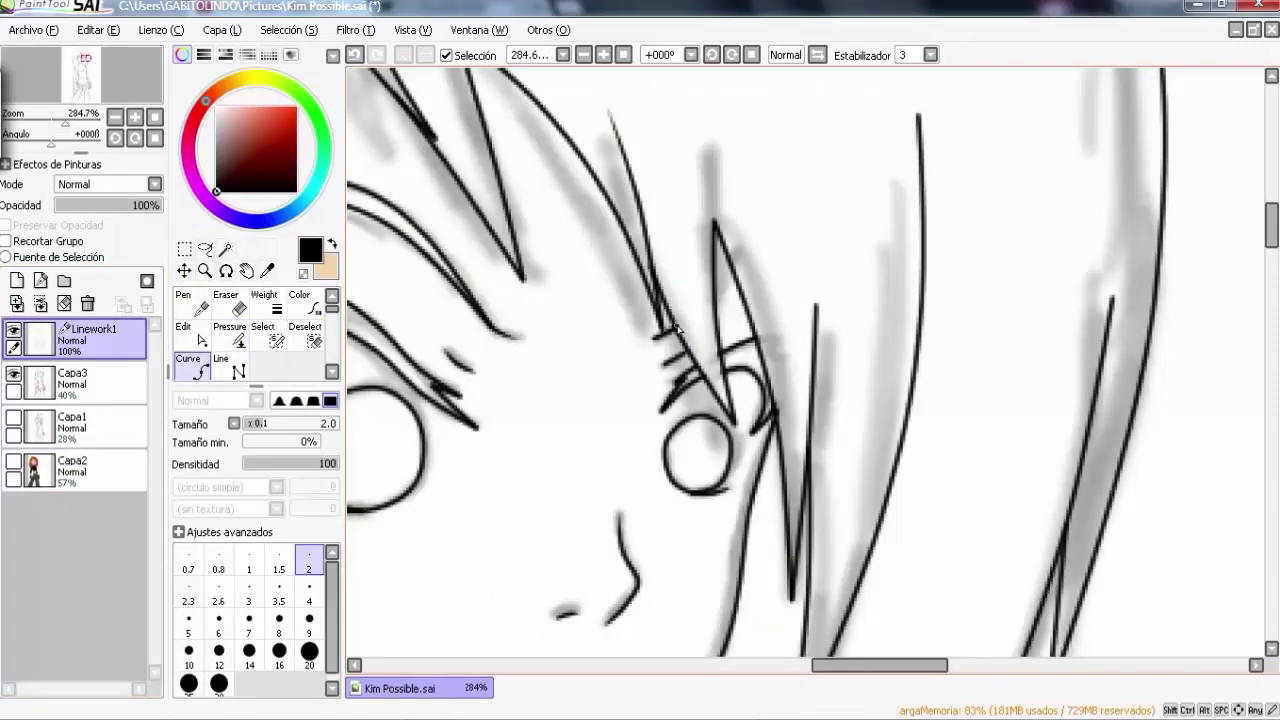
drag(560, 364, 786, 312)
key(ctrl+space)
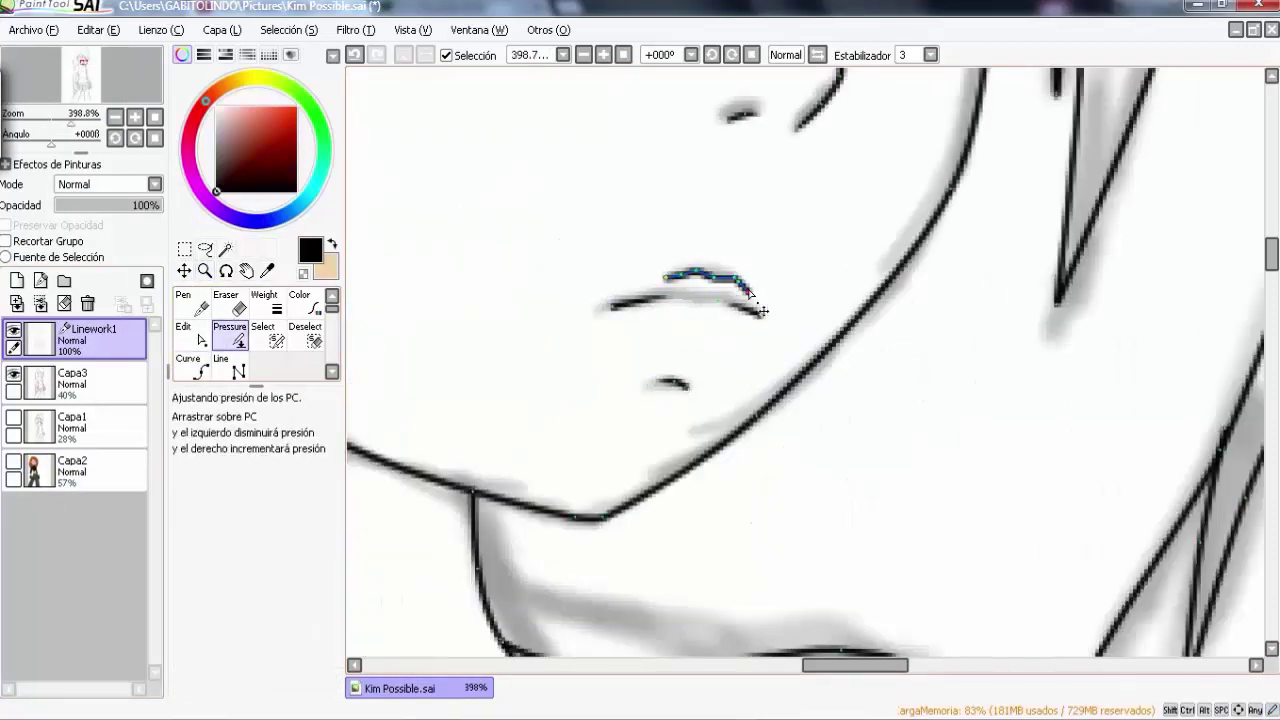
scroll(762, 311, down, 5)
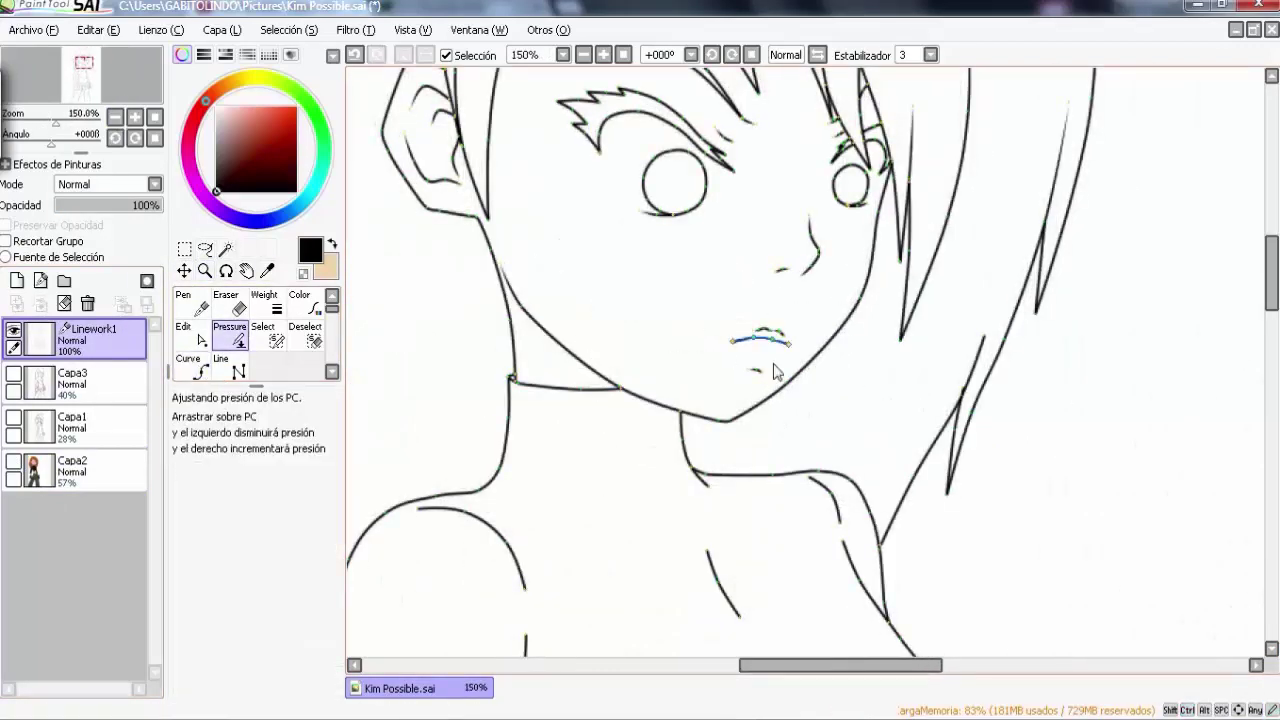
Step: Taper the open ends of the shoulder, bust, sleeve and shirt fold lines by lowering their point pressure
scroll(817, 386, down, 5)
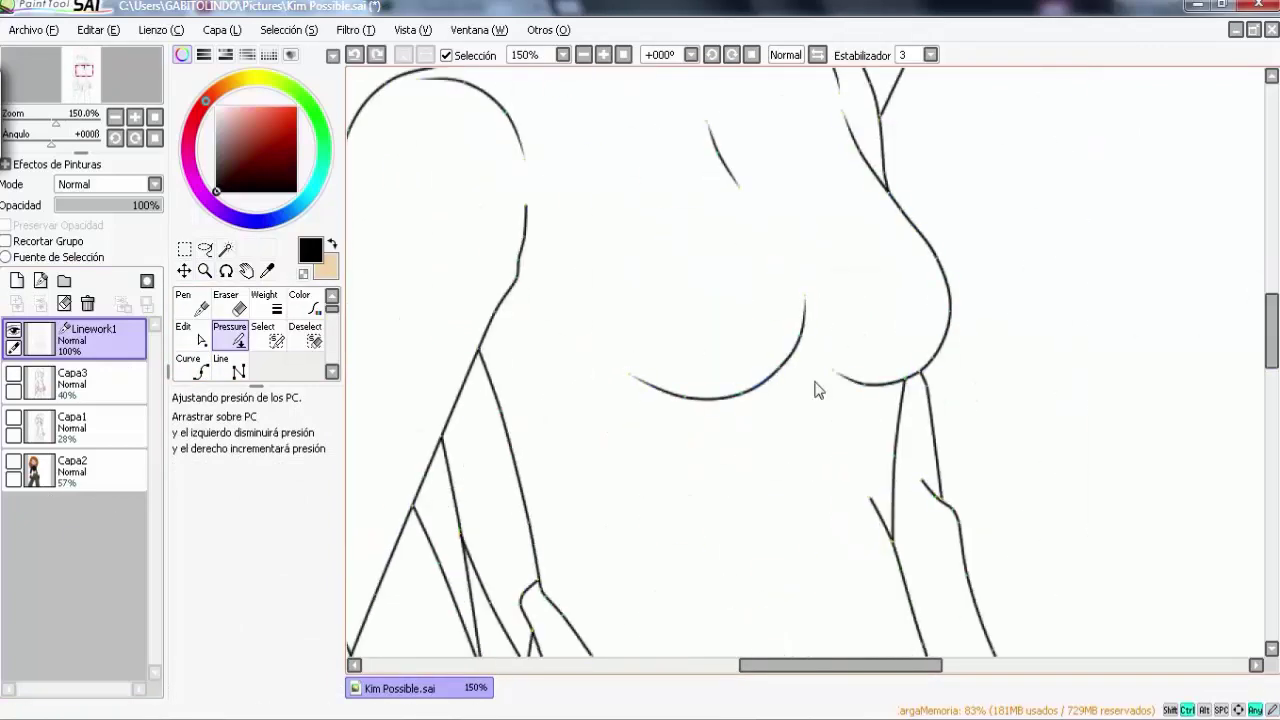
key(ctrl+minus)
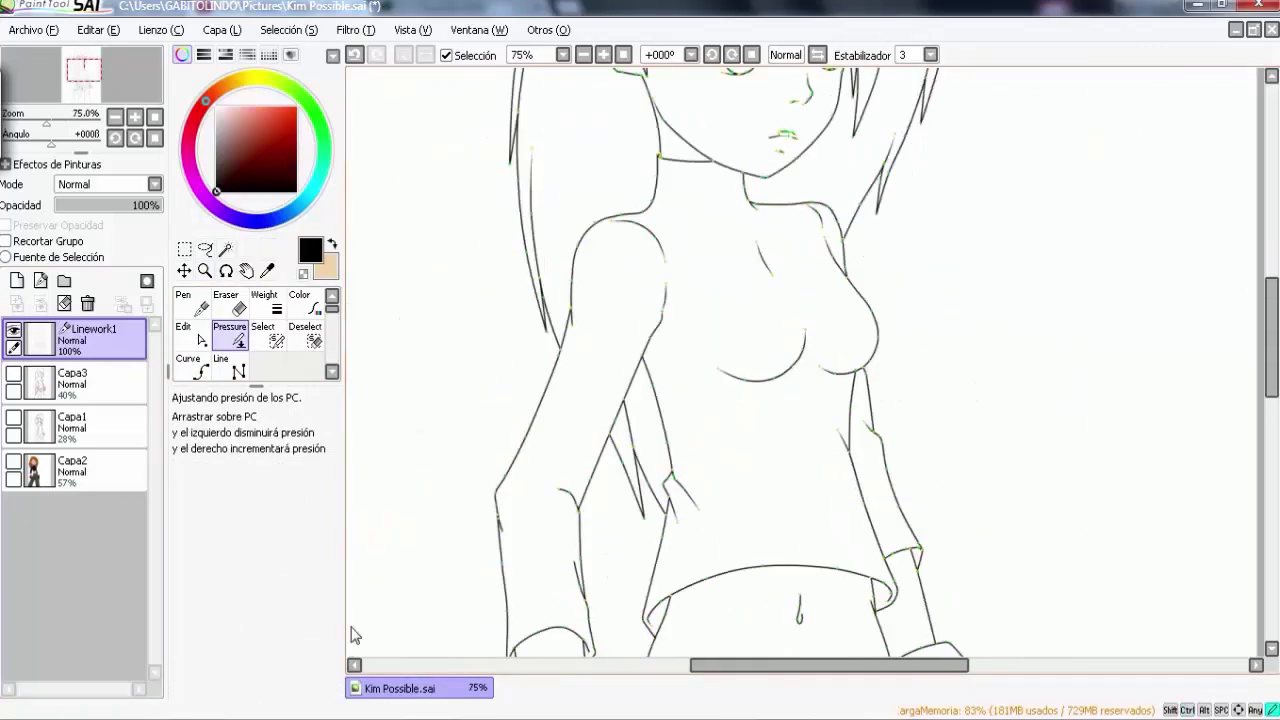
scroll(887, 615, up, 1)
Step: Taper the line ends on the belt, pouches, gloves, holster and trouser seams by lowering their point pressure
scroll(903, 352, down, 5)
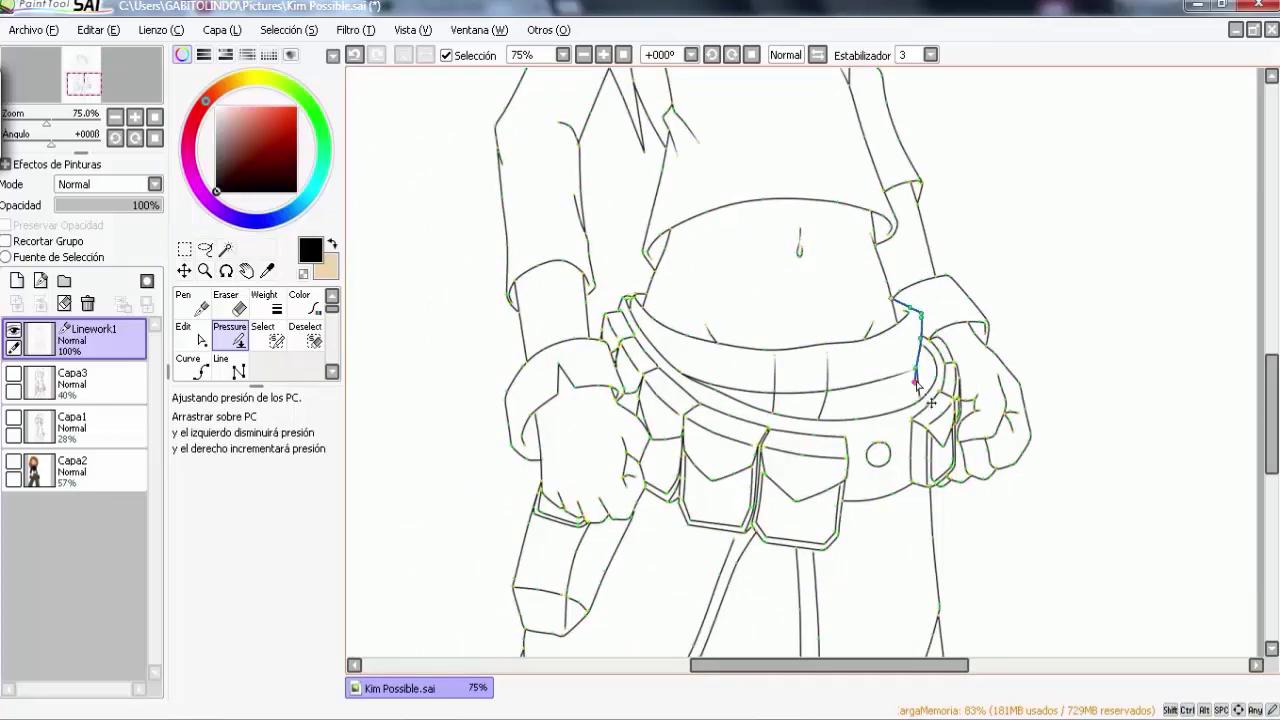
drag(917, 383, 905, 378)
scroll(672, 520, up, 5)
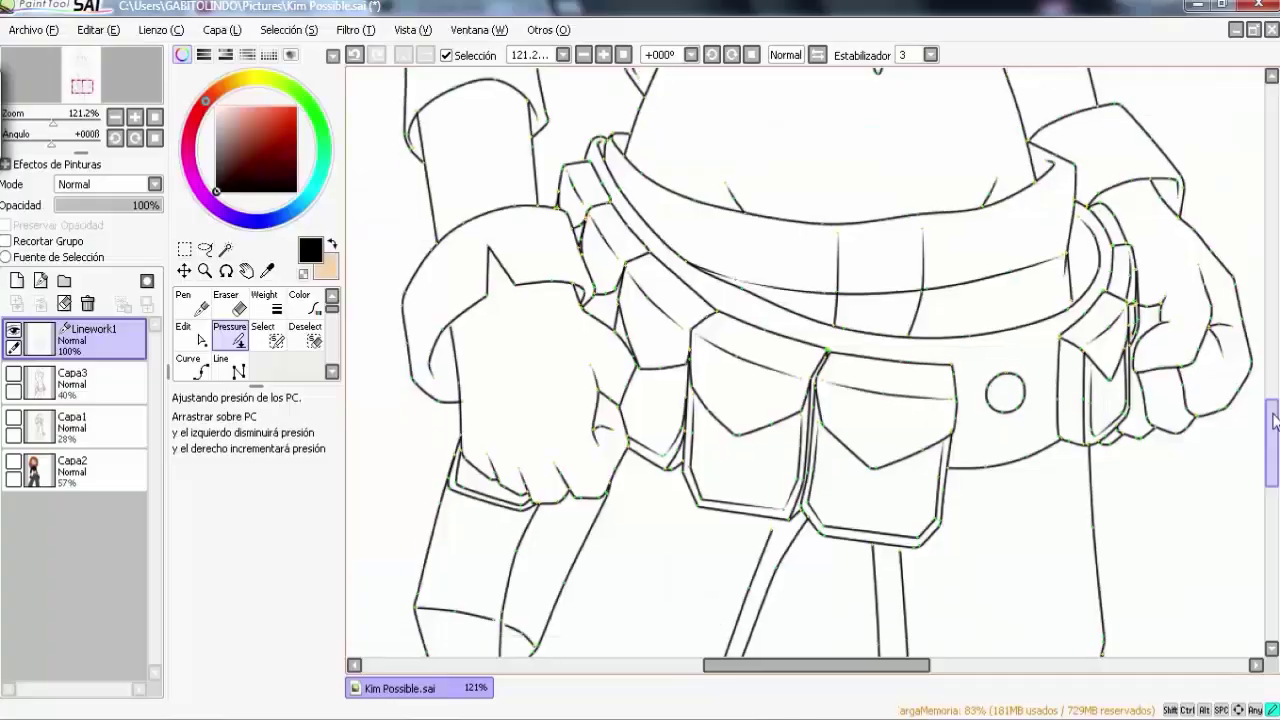
scroll(907, 220, down, 5)
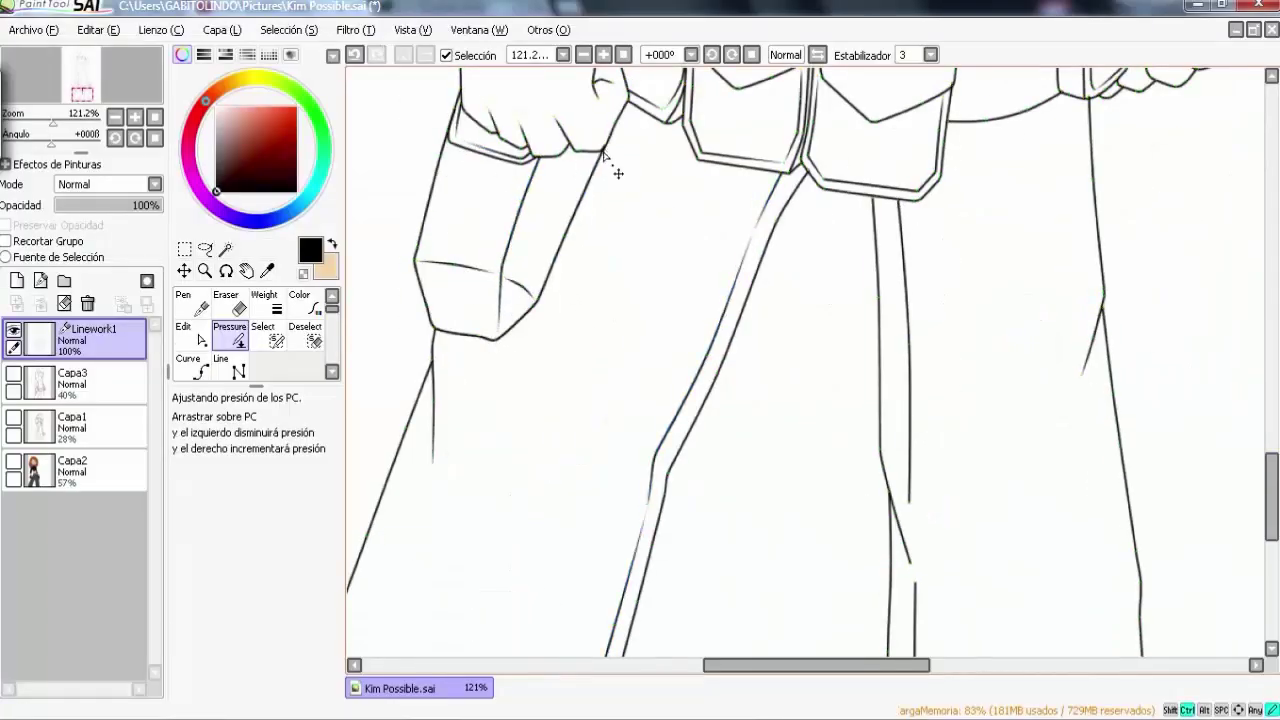
drag(1272, 497, 1273, 348)
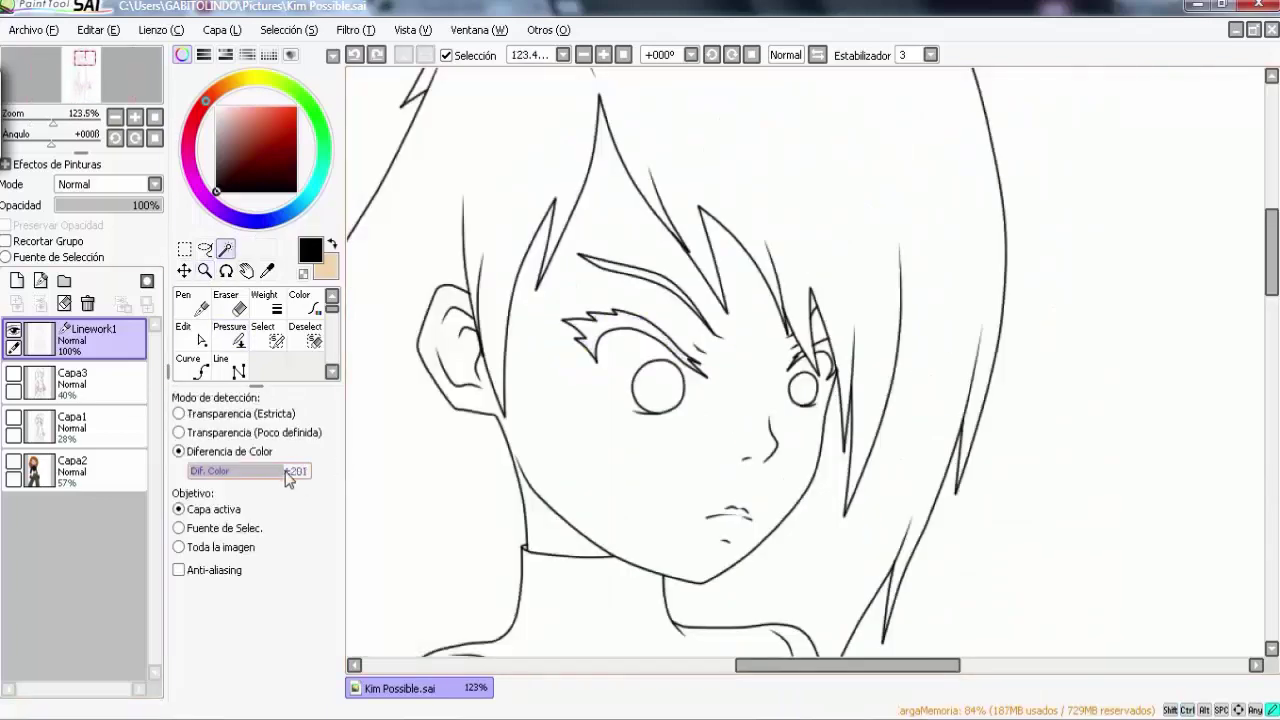
Step: Select the lash areas with the Magic Wand at colour difference ±201 and bridge the gap in the mouth line on Linework3
click(600, 328)
click(812, 354)
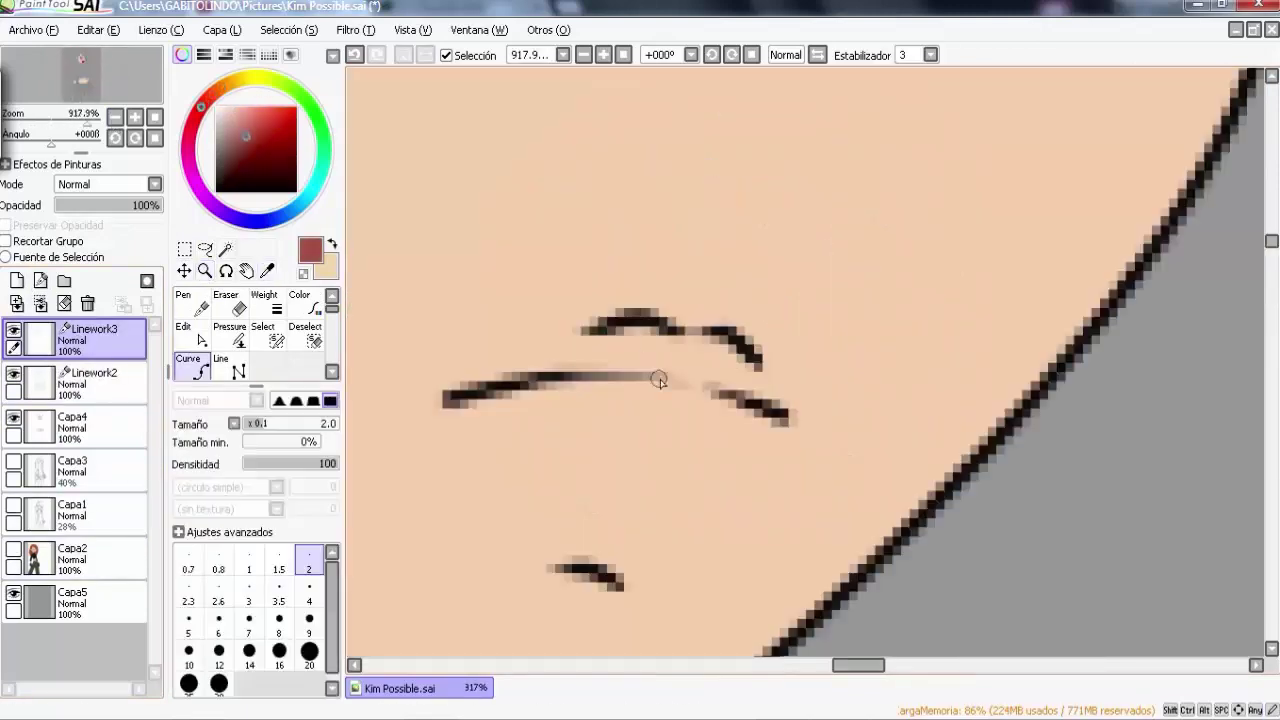
drag(444, 398, 765, 383)
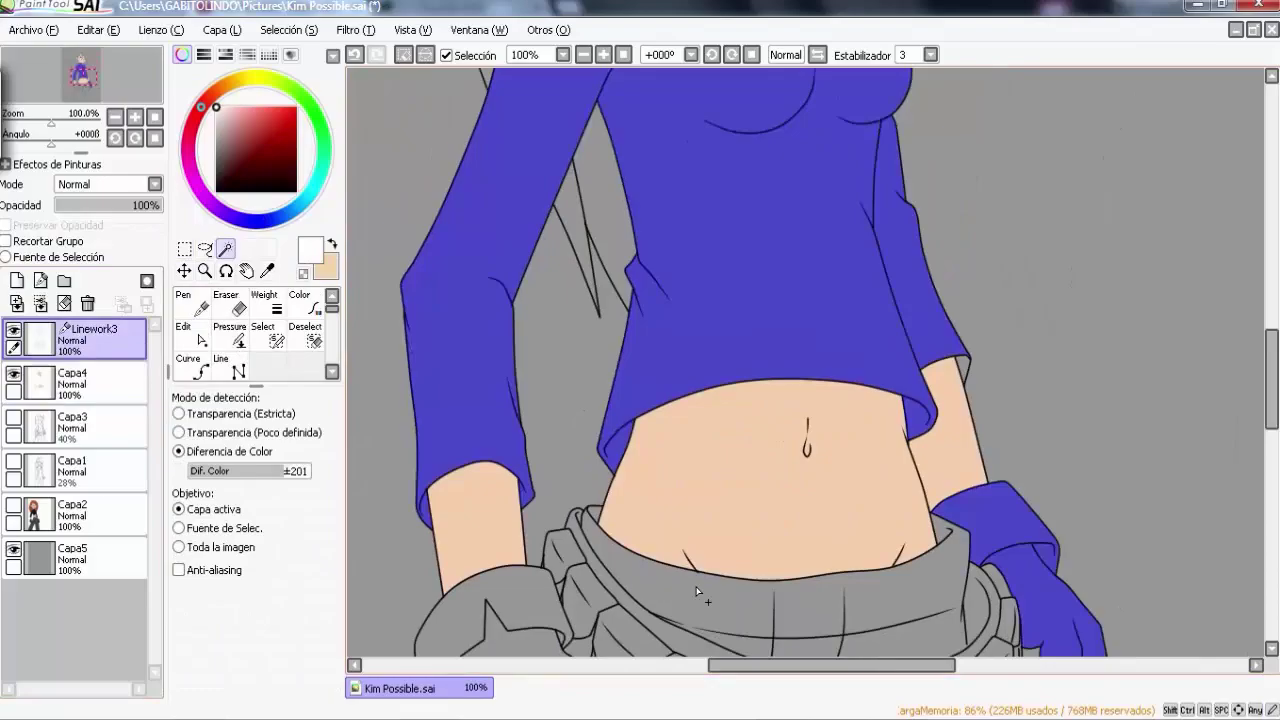
scroll(1027, 457, down, 3)
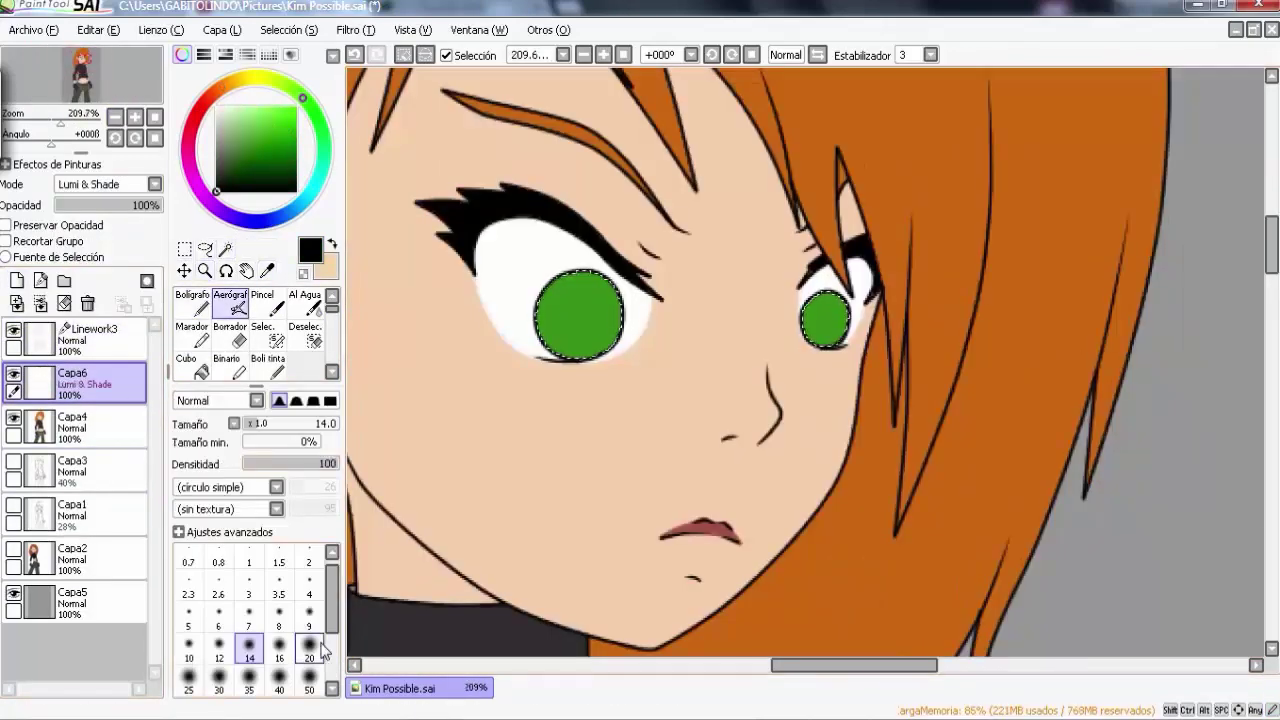
Step: Airbrush black pupils at size 14 and soft upper iris shadows at size 50, density 24, in both eyes on Capa6
click(309, 645)
drag(560, 300, 600, 330)
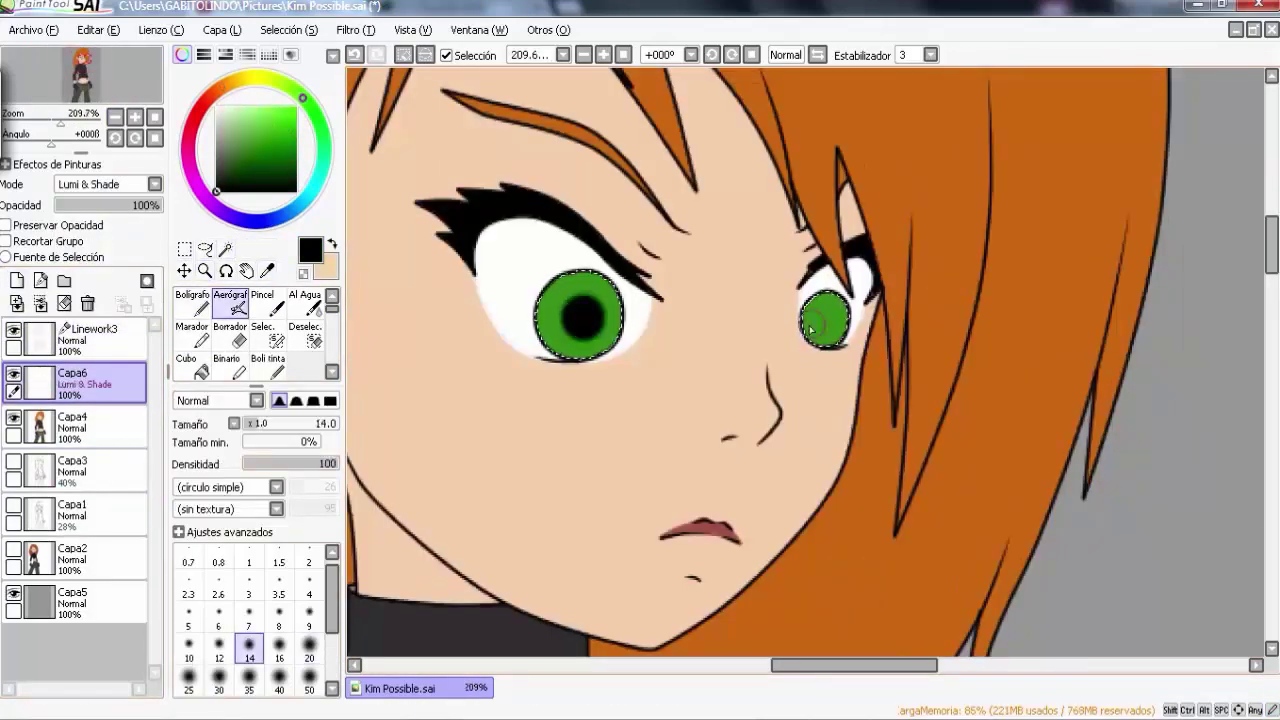
click(309, 689)
drag(815, 300, 835, 325)
drag(330, 464, 266, 464)
mouse_move(508, 366)
mouse_down()
mouse_move(623, 291)
mouse_move(825, 290)
mouse_up()
key(ctrl+d)
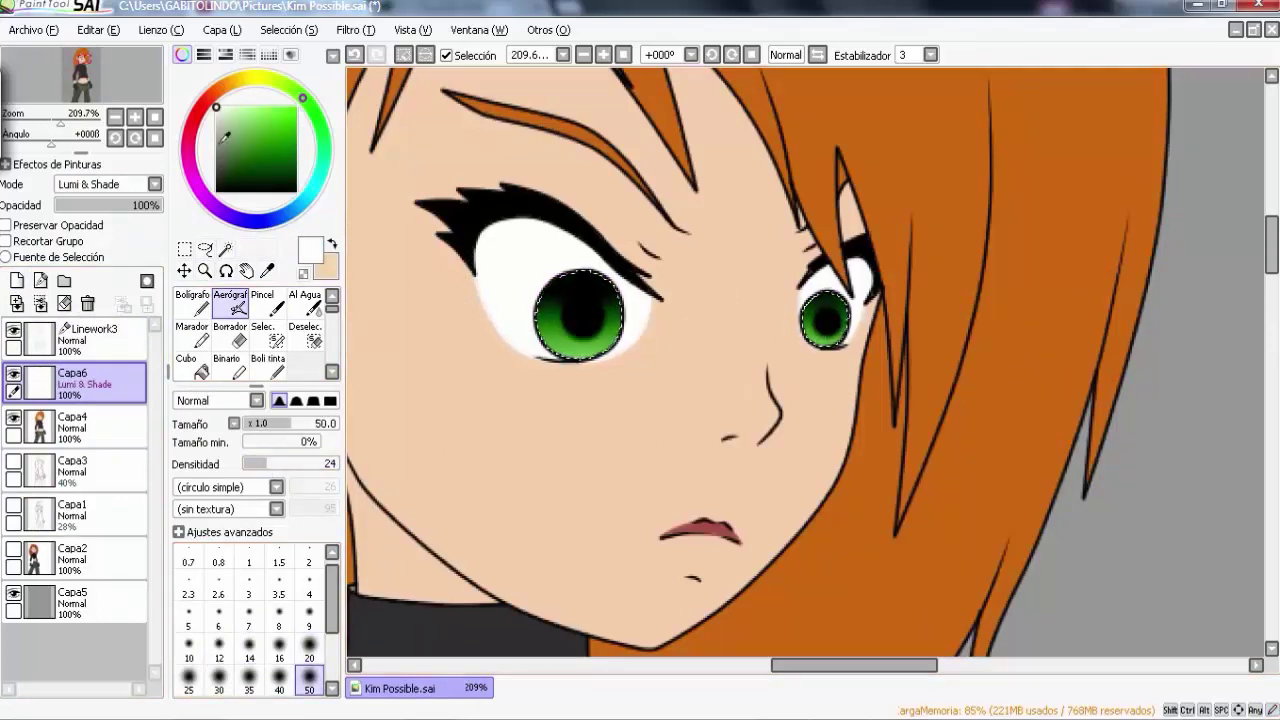
Step: Paint a white highlight in both eyes on a new top layer with the Airbrush at size 20
click(188, 645)
click(16, 281)
click(215, 107)
drag(266, 464, 340, 464)
click(816, 308)
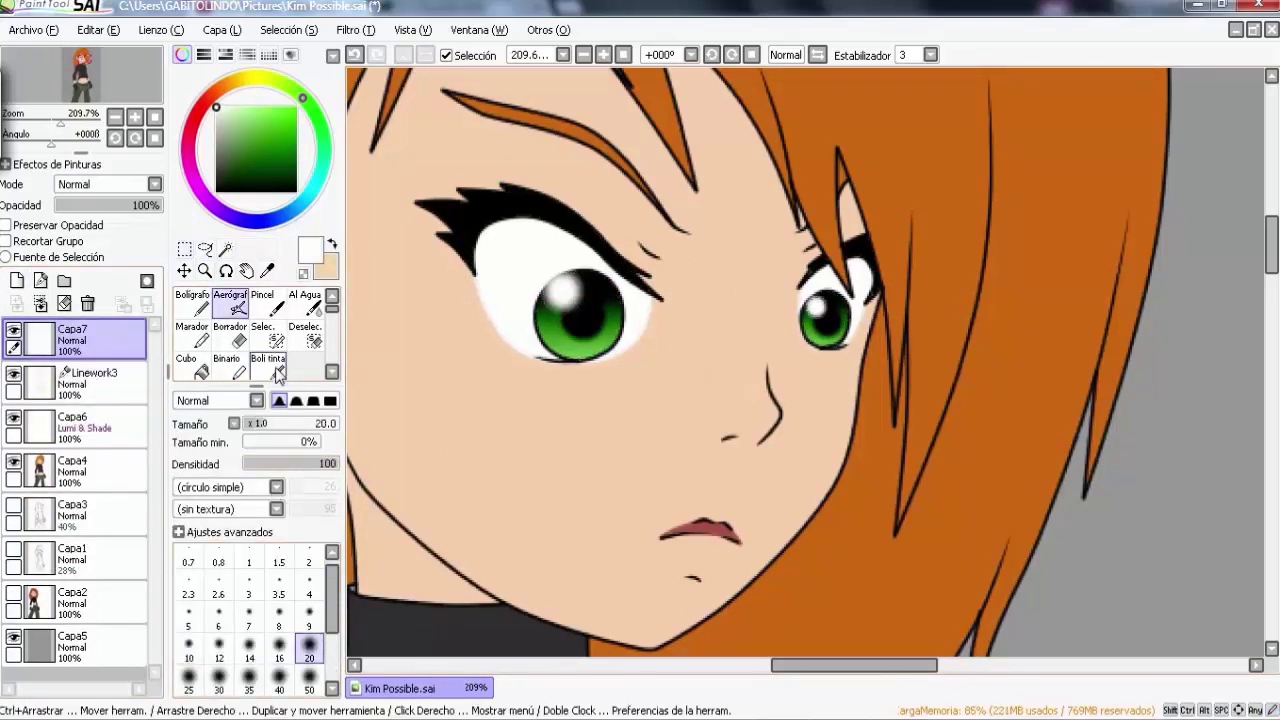
Step: Create a layer folder above Capa6 and add an empty layer and a linework layer inside it
scroll(493, 277, down, 5)
click(204, 270)
click(64, 281)
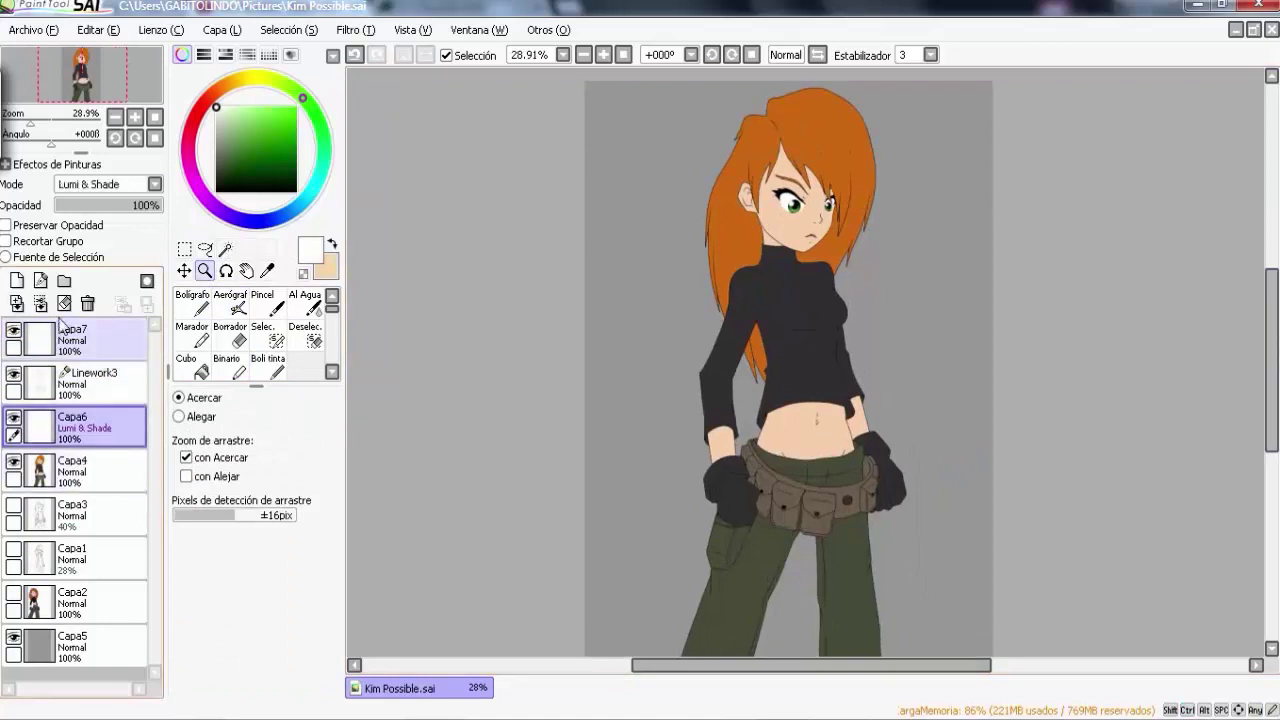
click(40, 281)
Step: Trace the face's shadow boundary with size 2 black curves beneath the bangs, around the near brow and along the nose to the chin
click(800, 205)
click(790, 215)
click(196, 365)
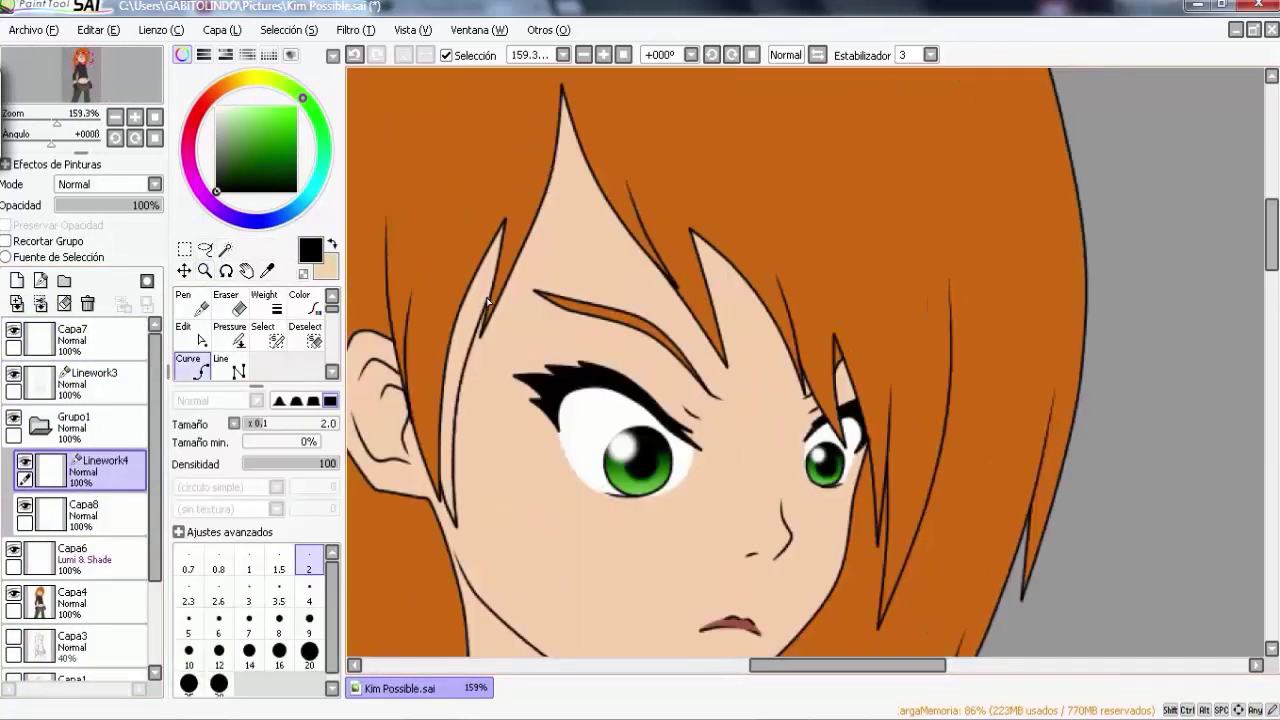
click(571, 140)
click(712, 347)
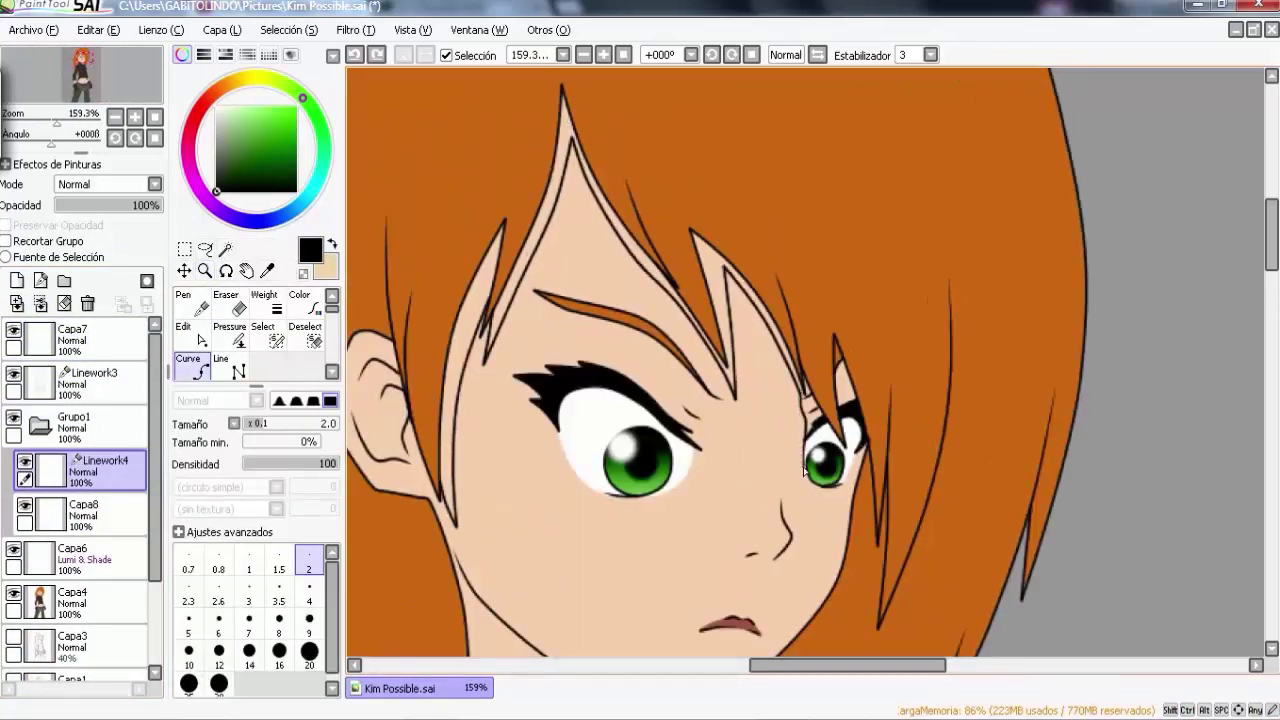
scroll(741, 338, down, 3)
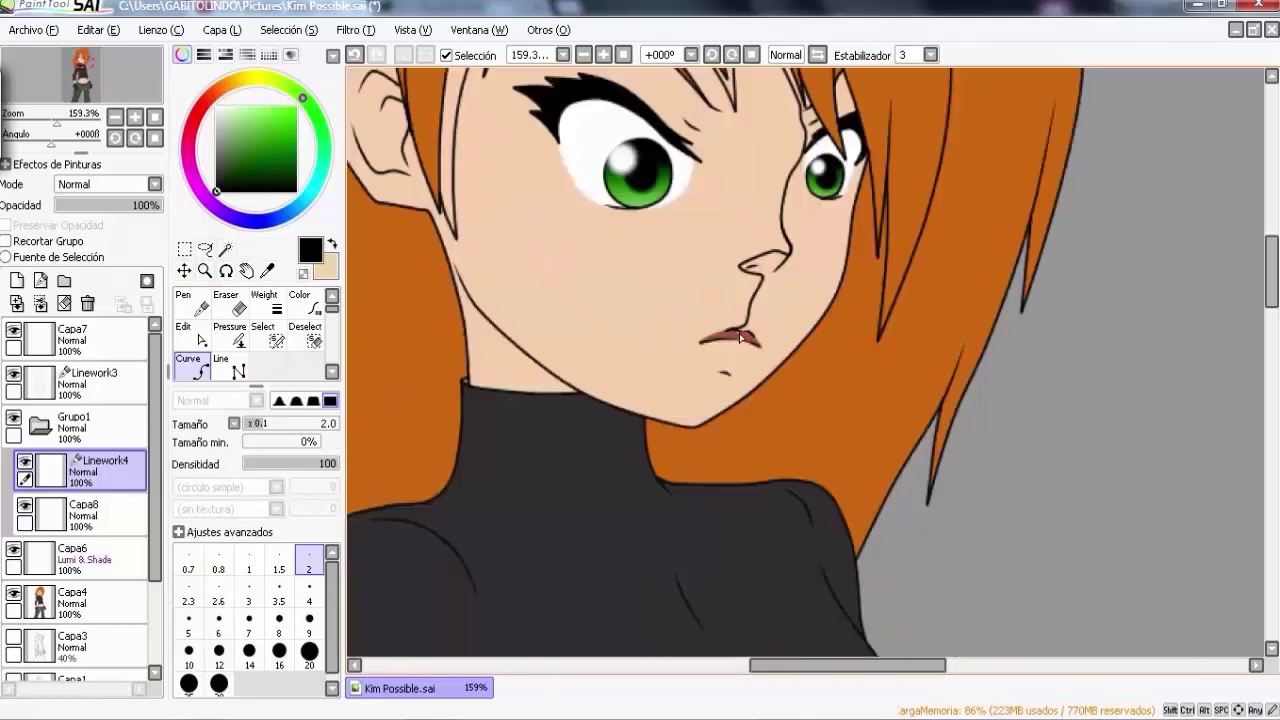
drag(1273, 299, 1275, 277)
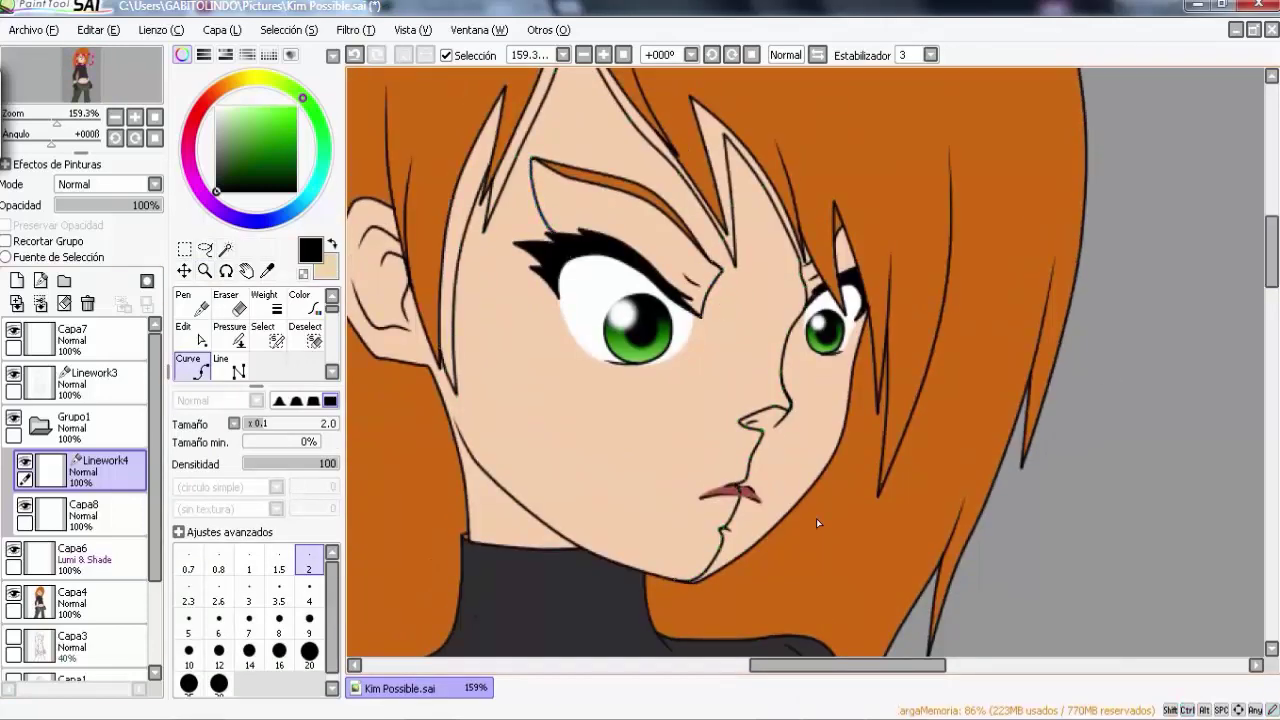
Step: Outline narrow shadow shapes along the pointed strands of the bangs and the lock beside the far eye
scroll(816, 518, up, 2)
drag(690, 330, 802, 485)
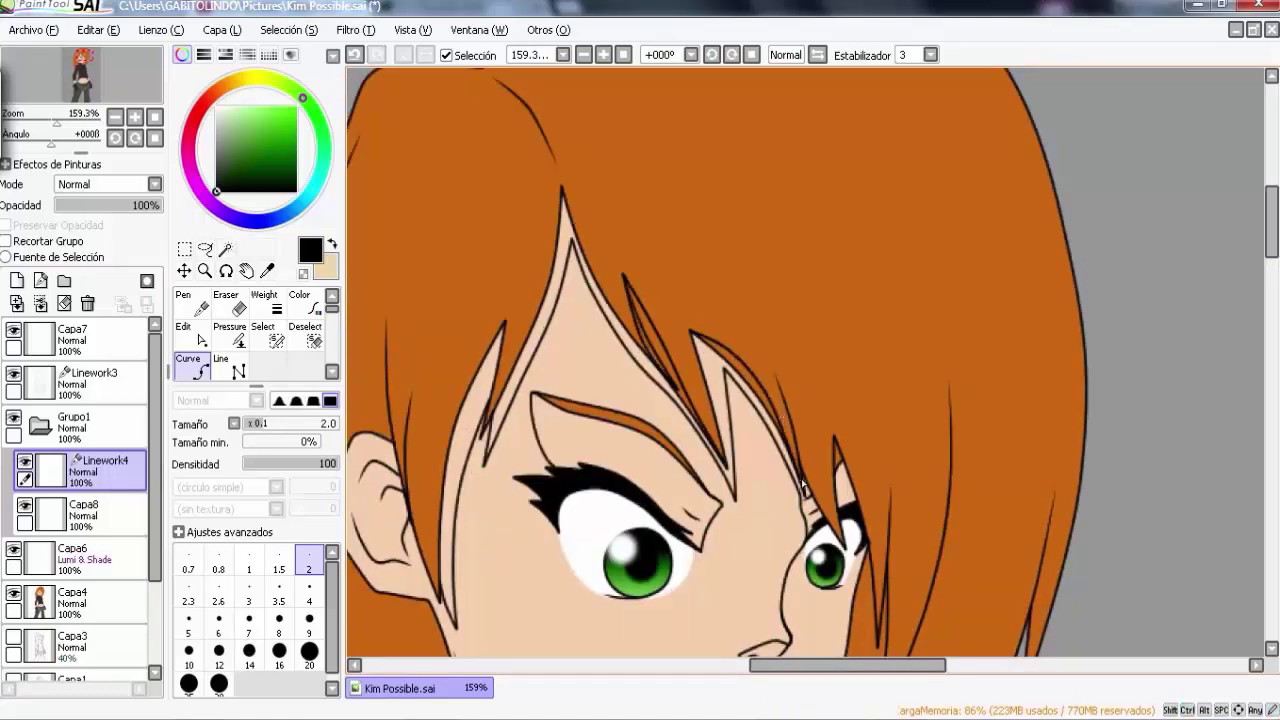
scroll(816, 507, down, 2)
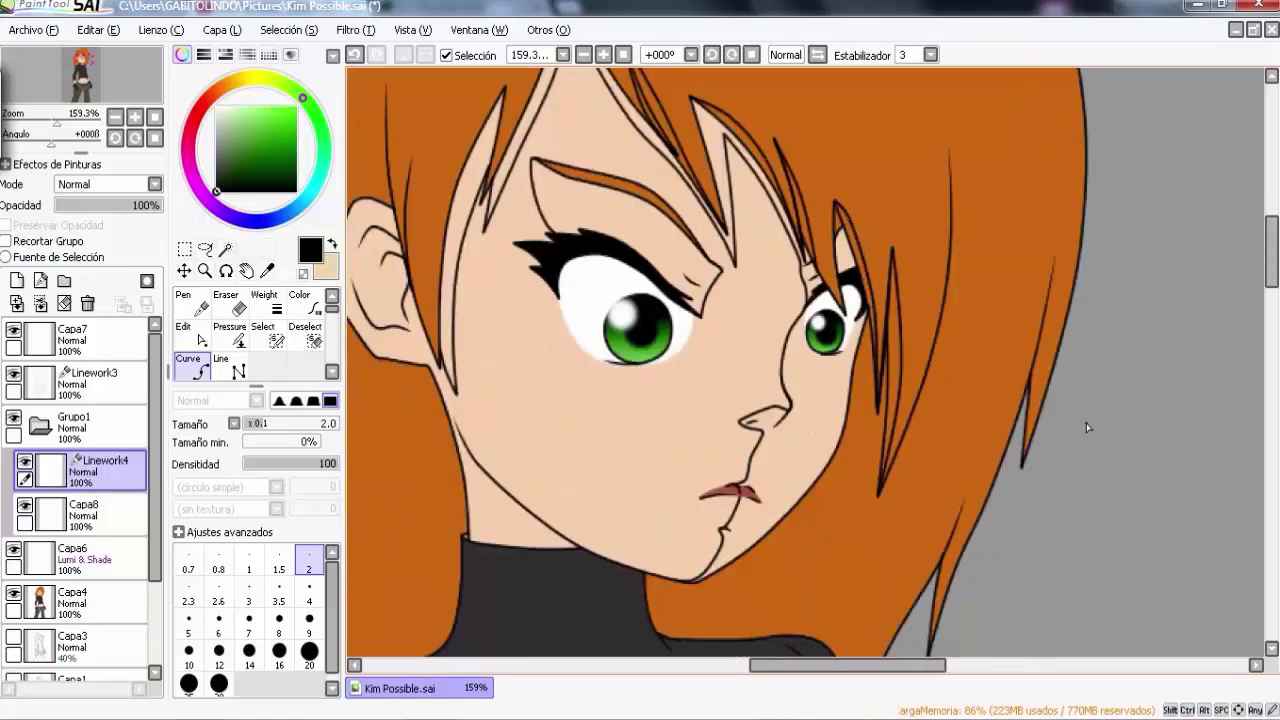
Step: Outline the ear shadow and the shadow shapes in the long locks on the far side of the face
scroll(1088, 427, down, 1)
key(ctrl)
scroll(455, 345, left, 2)
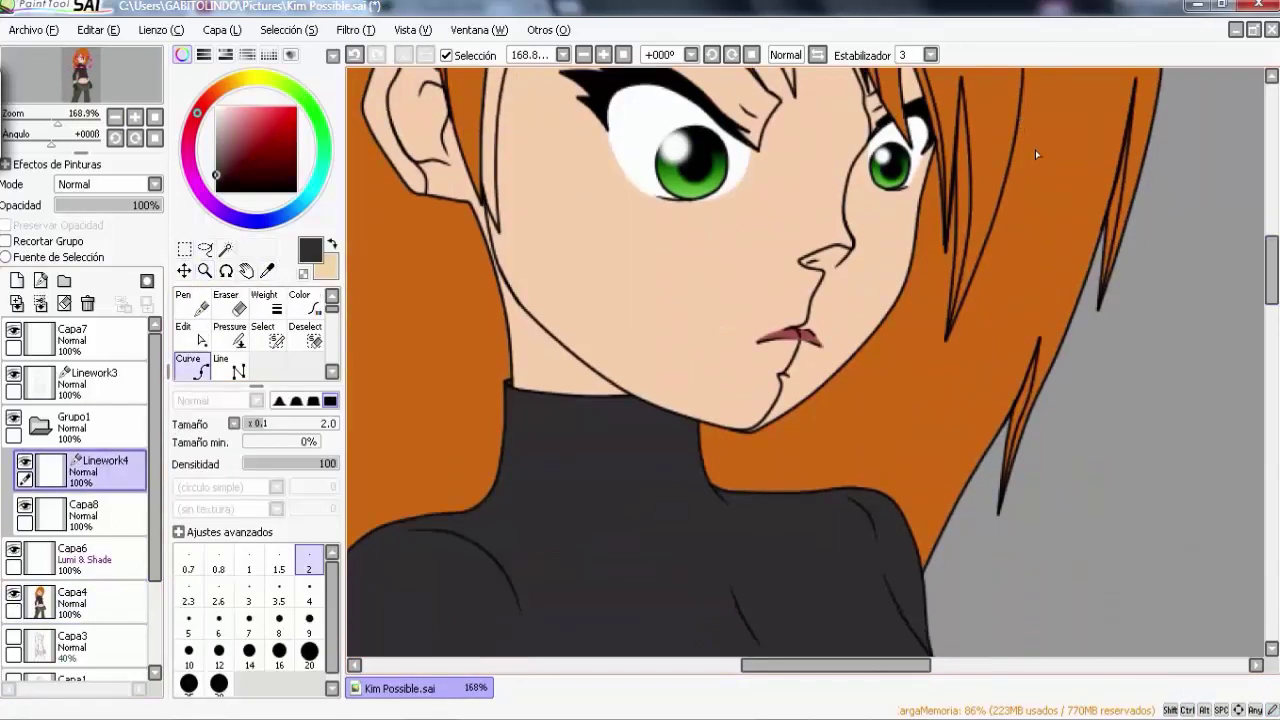
mouse_move(1036, 154)
mouse_down()
mouse_move(926, 421)
mouse_move(1003, 238)
mouse_move(954, 352)
mouse_up()
Step: Outline the shadow shapes on the small lock at the back of the head and the strands beside the near ear
scroll(855, 488, up, 5)
scroll(533, 385, left, 2)
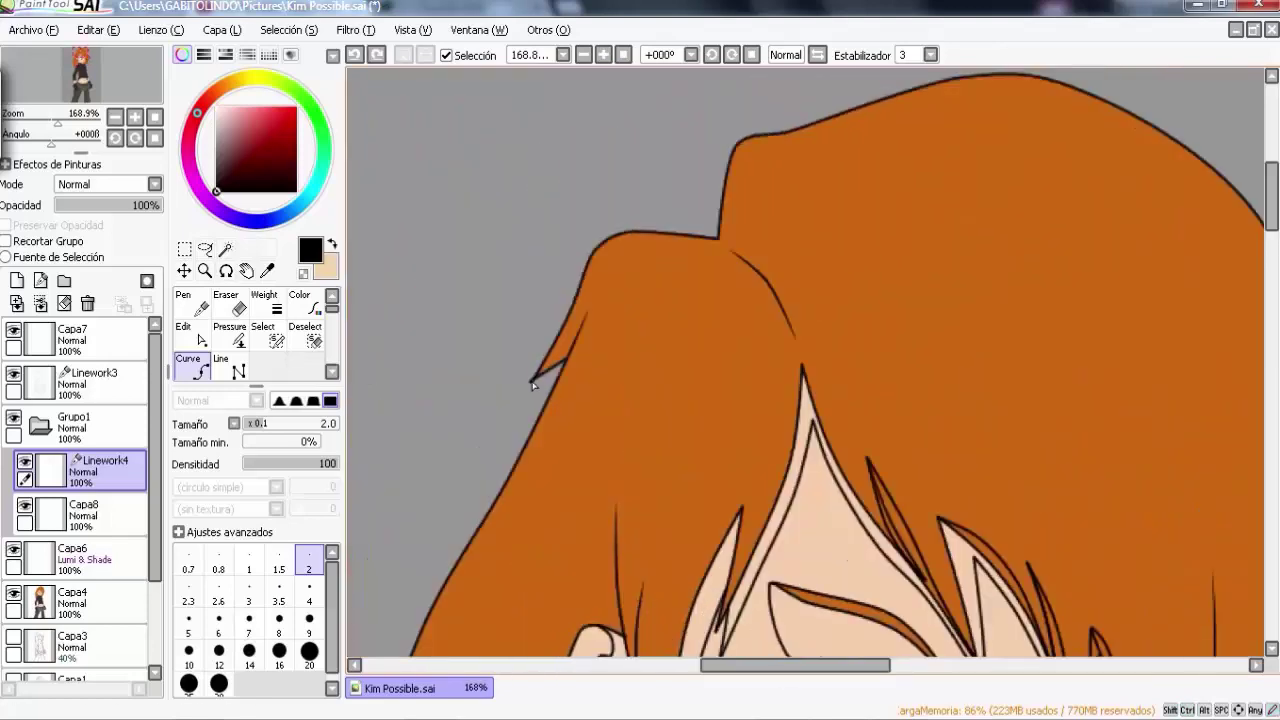
scroll(1247, 178, down, 3)
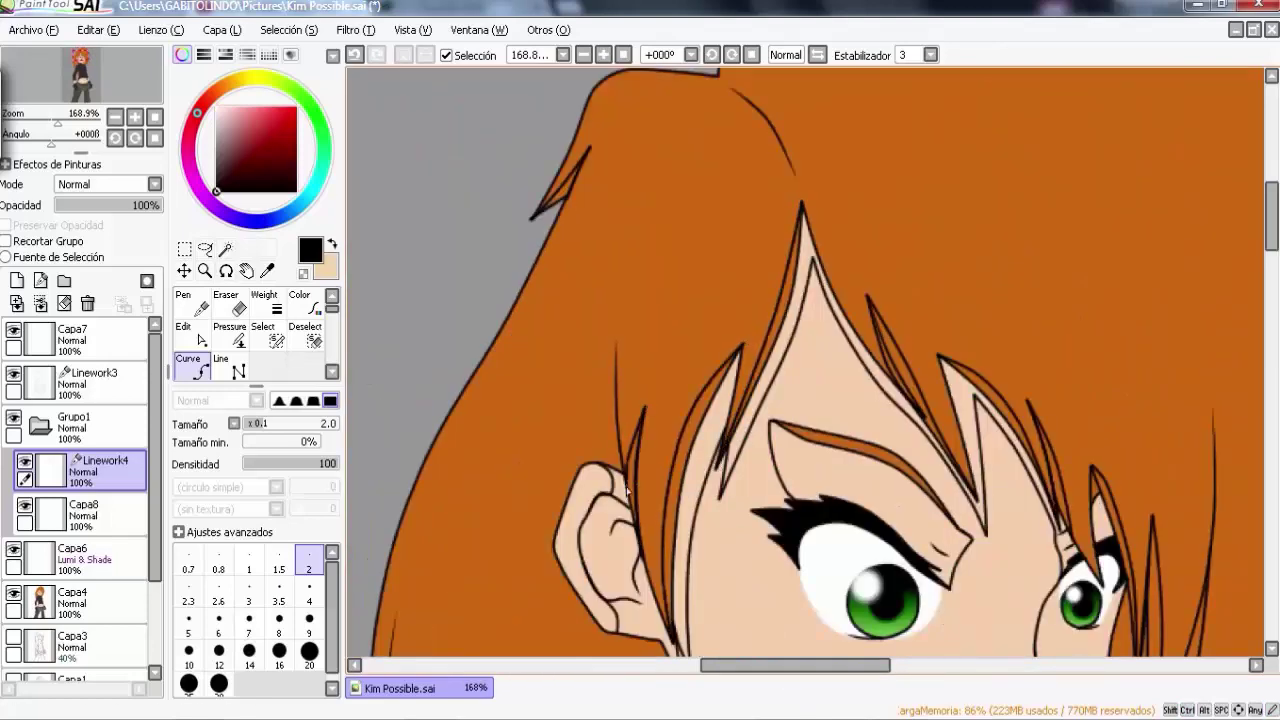
Step: Trace the shadow boundaries through the long back hair from behind the ear down to the shoulder and outer tips
scroll(618, 425, down, 7)
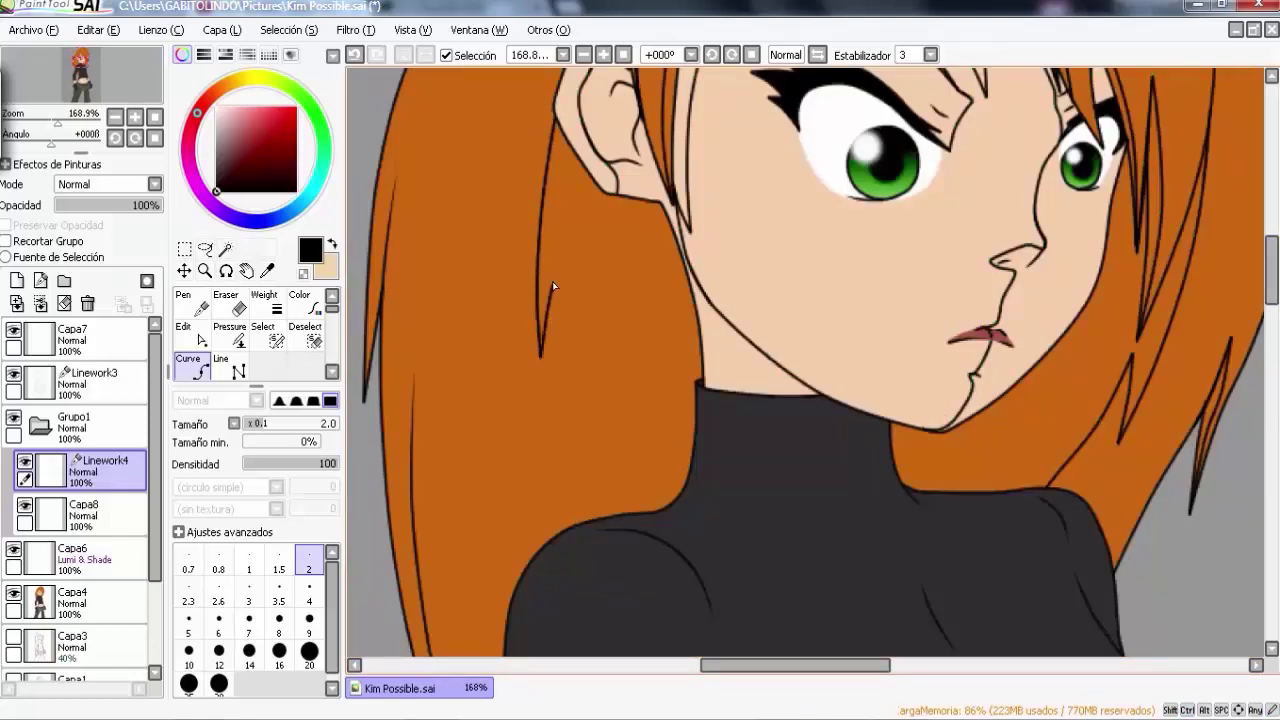
scroll(362, 393, down, 4)
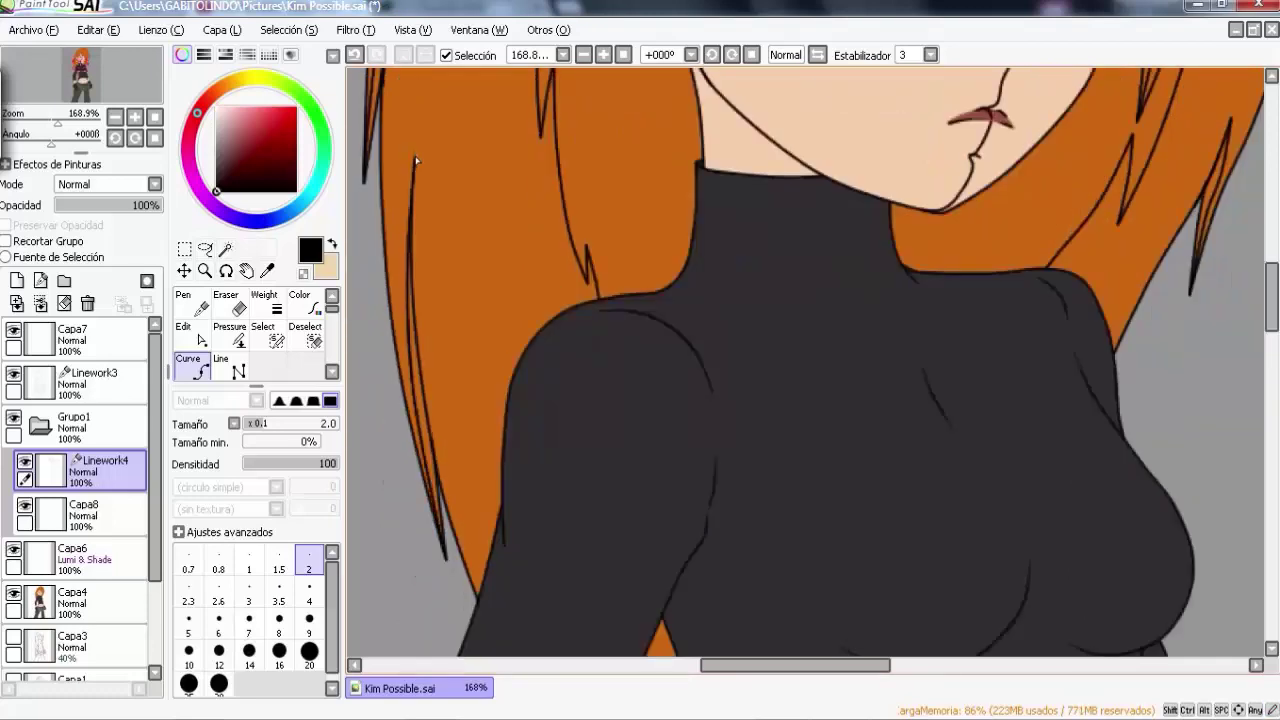
scroll(460, 490, down, 2)
Step: Trace the shadow boundaries across the bare midriff, navel and hip creases and on both forearms below the sleeves
click(115, 117)
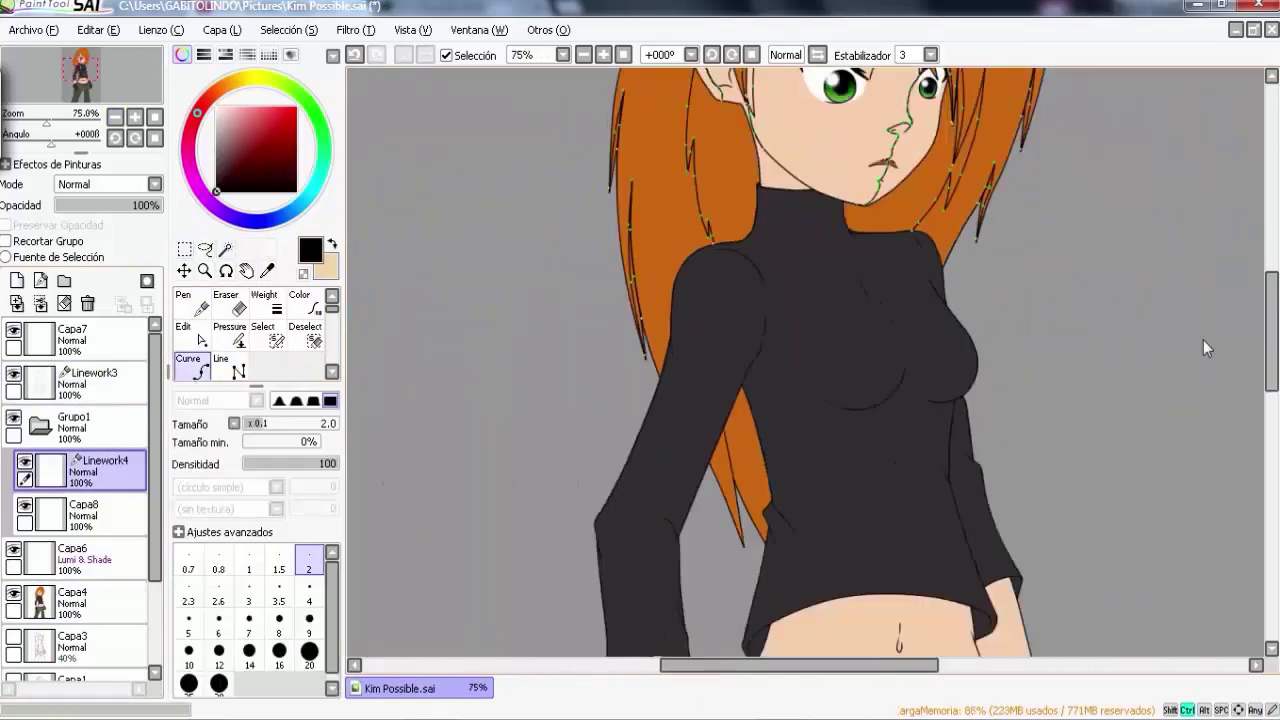
drag(1270, 400, 1270, 322)
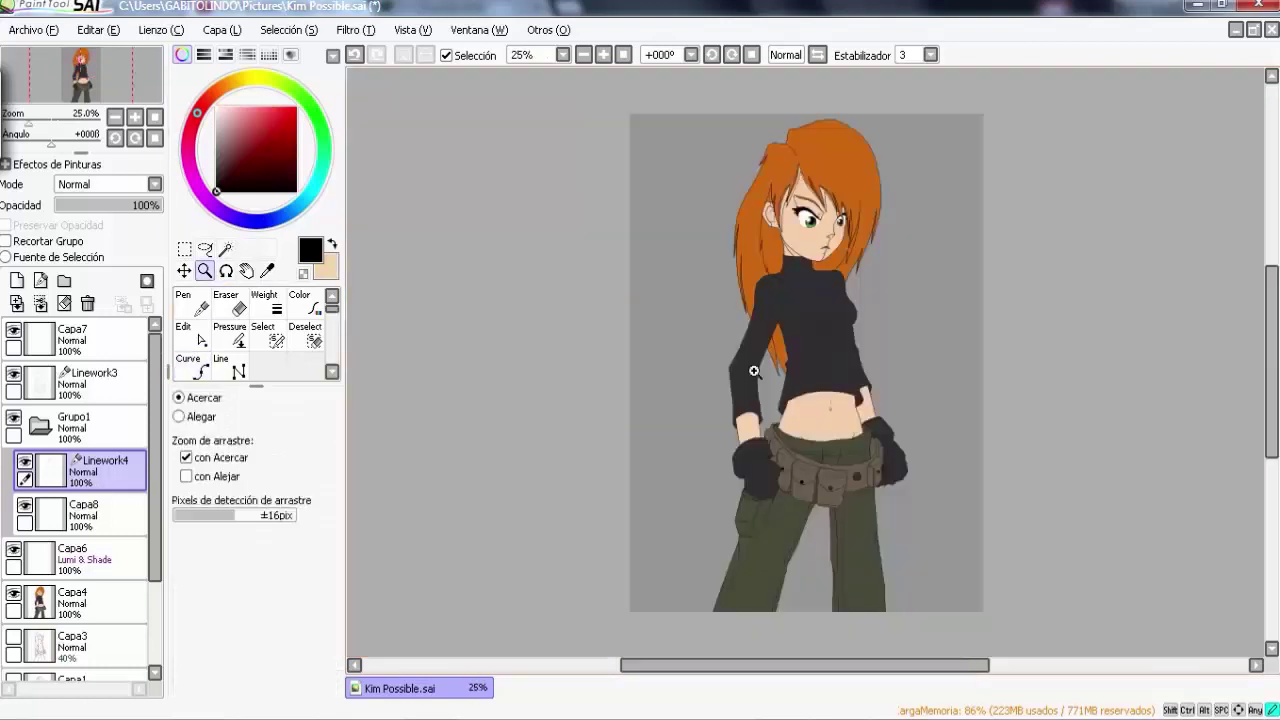
click(757, 292)
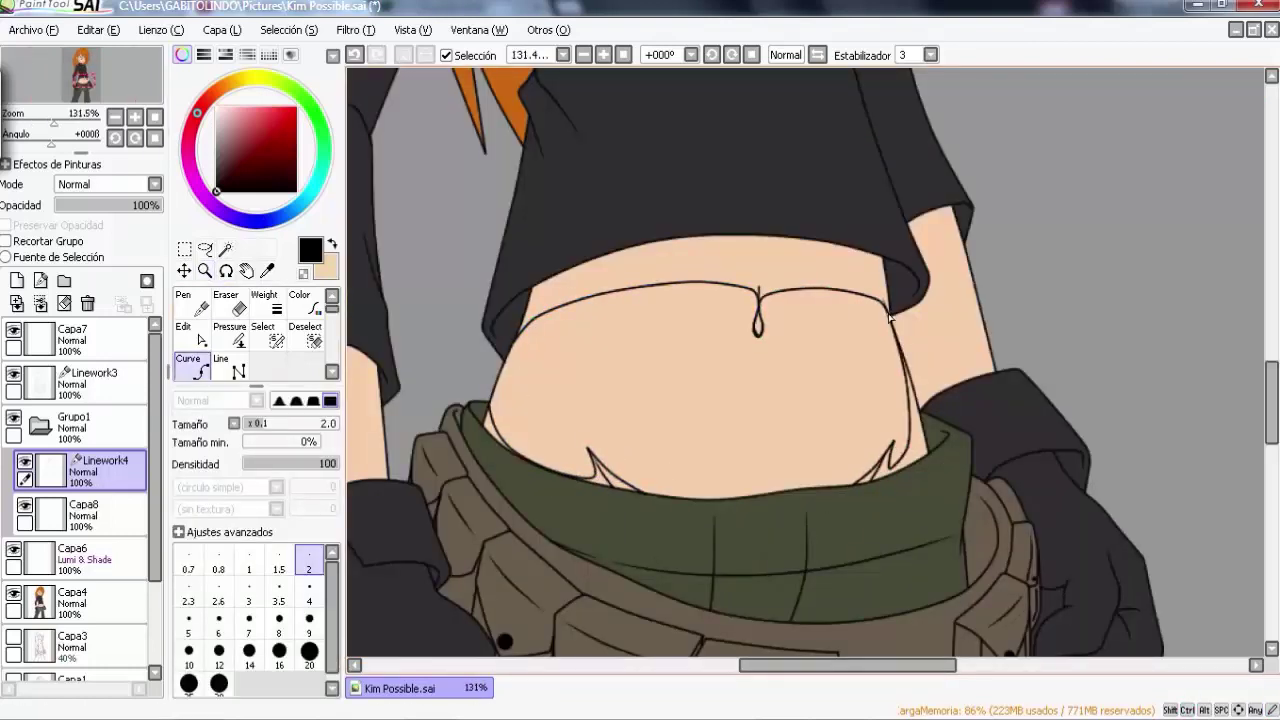
scroll(933, 292, up, 5)
scroll(800, 330, left, 5)
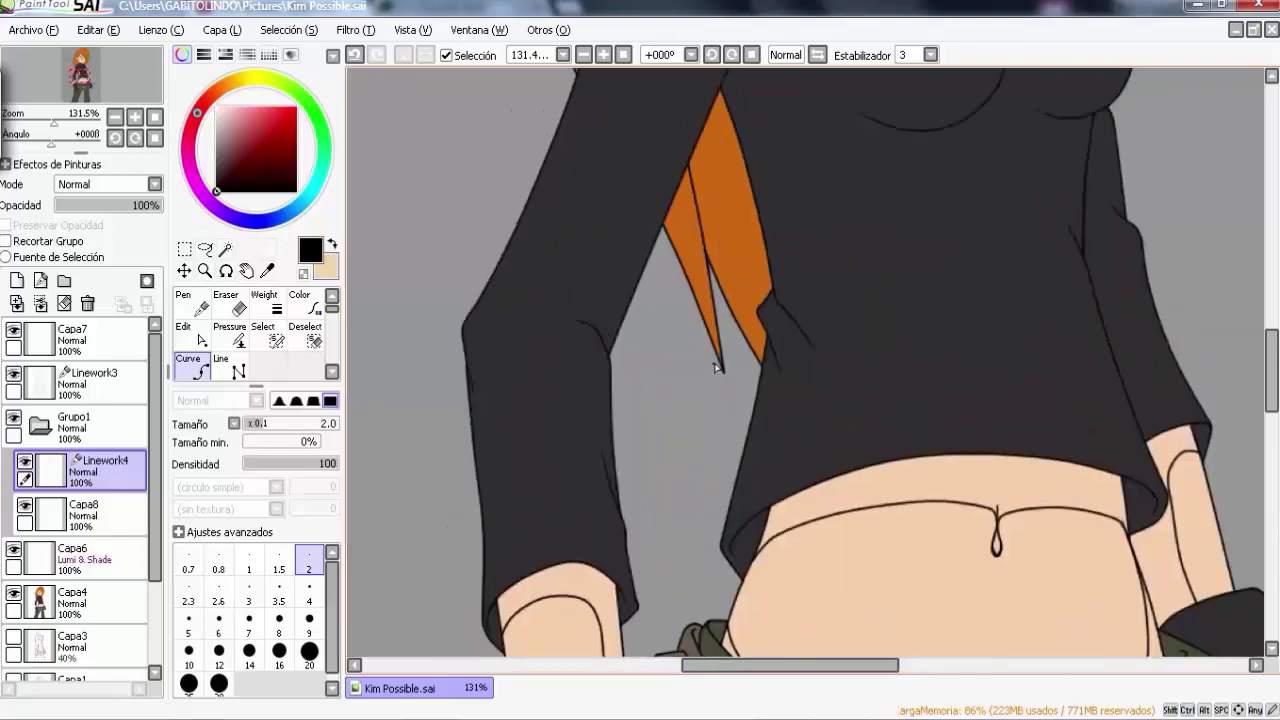
Step: Trace the shadow boundaries on the trouser waistband's panels, beside the belt's round button and on the far-side pouch
scroll(1150, 440, down, 10)
scroll(900, 400, up, 5)
scroll(482, 304, right, 3)
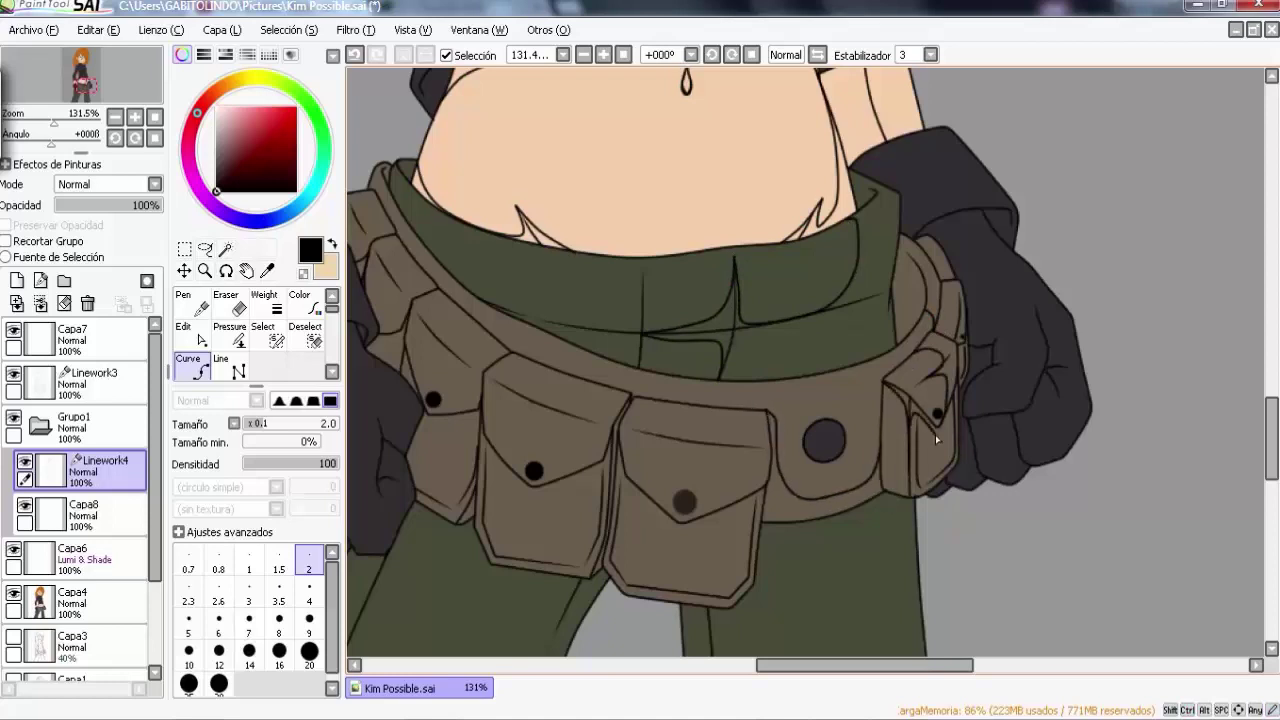
Step: Trace the shadow boundaries on the front and near-side belt pouches and across the front of the trouser waistband
scroll(1230, 397, down, 3)
drag(725, 290, 648, 291)
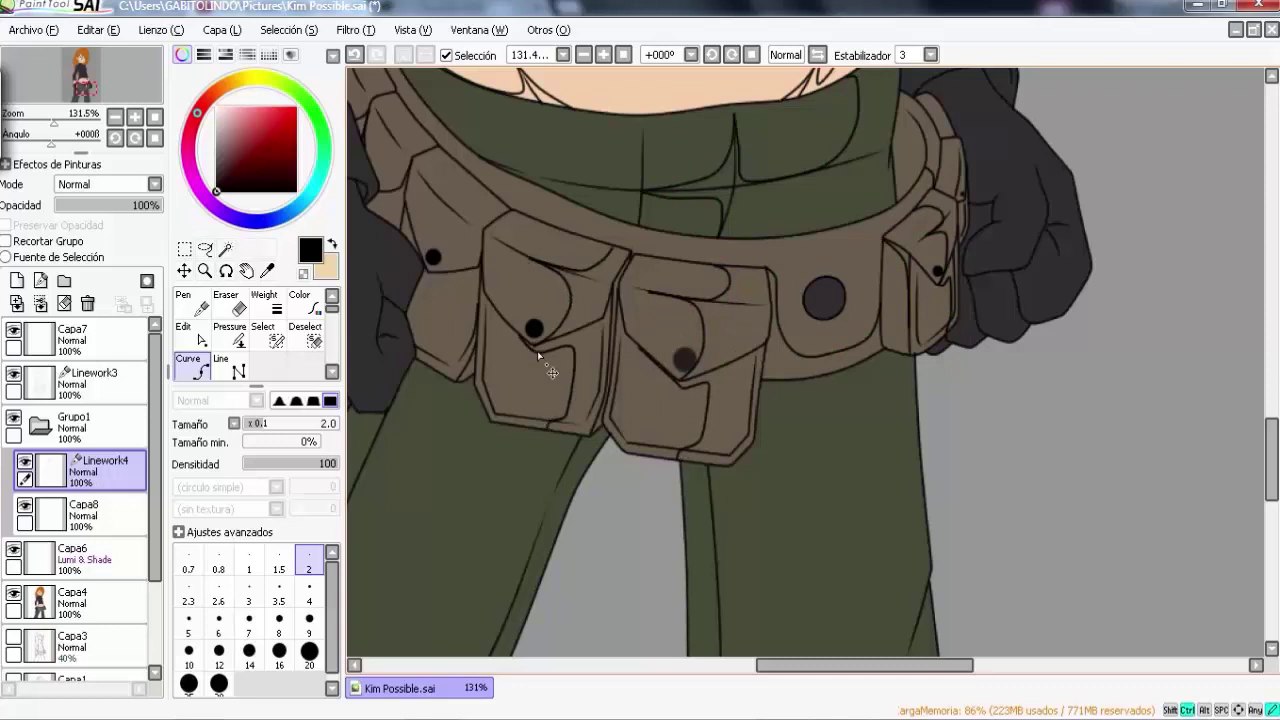
scroll(705, 208, left, 5)
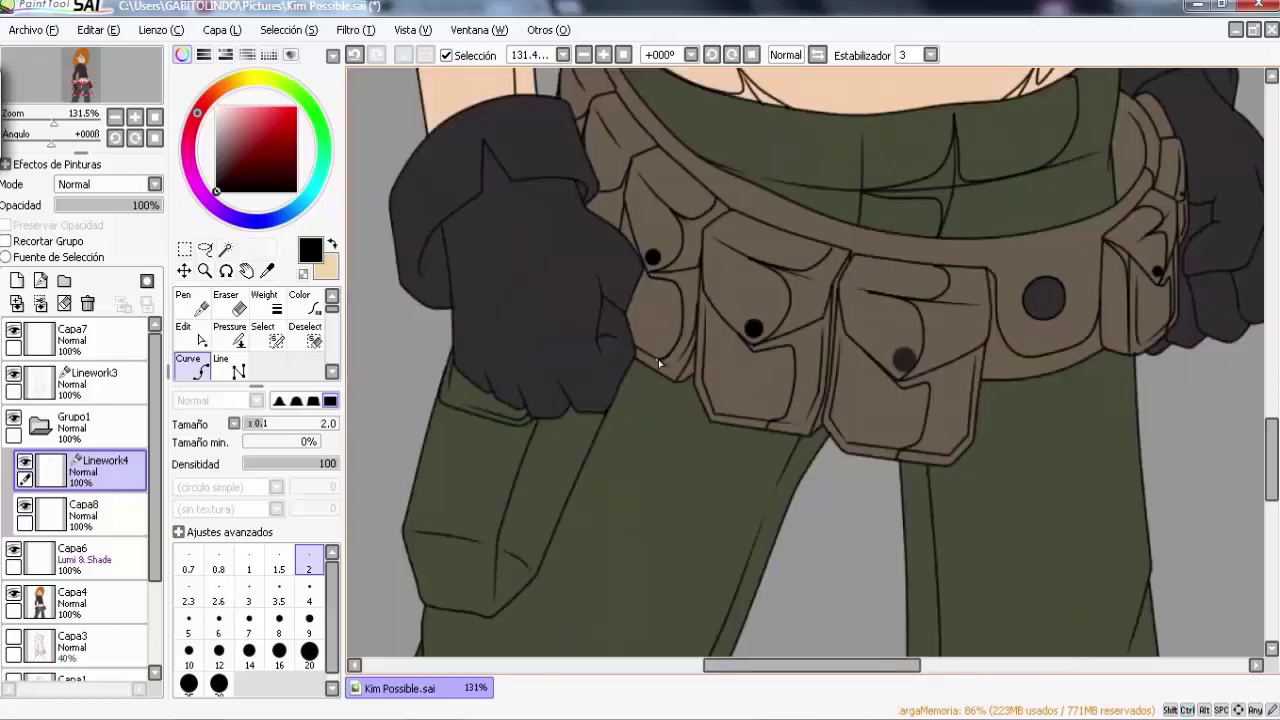
scroll(695, 182, up, 3)
key(ctrl)
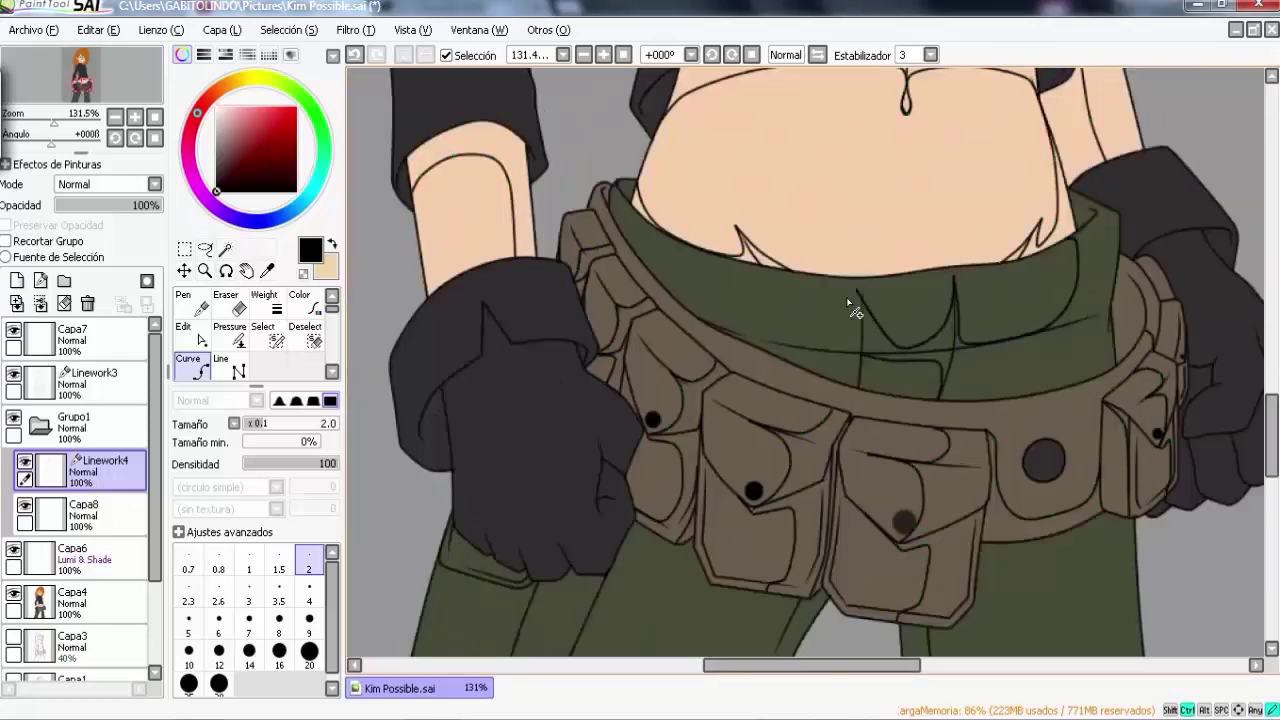
Step: Outline the shadow shapes on the near-side cargo pocket and along the same trouser leg down to the canvas edge
scroll(863, 375, down, 6)
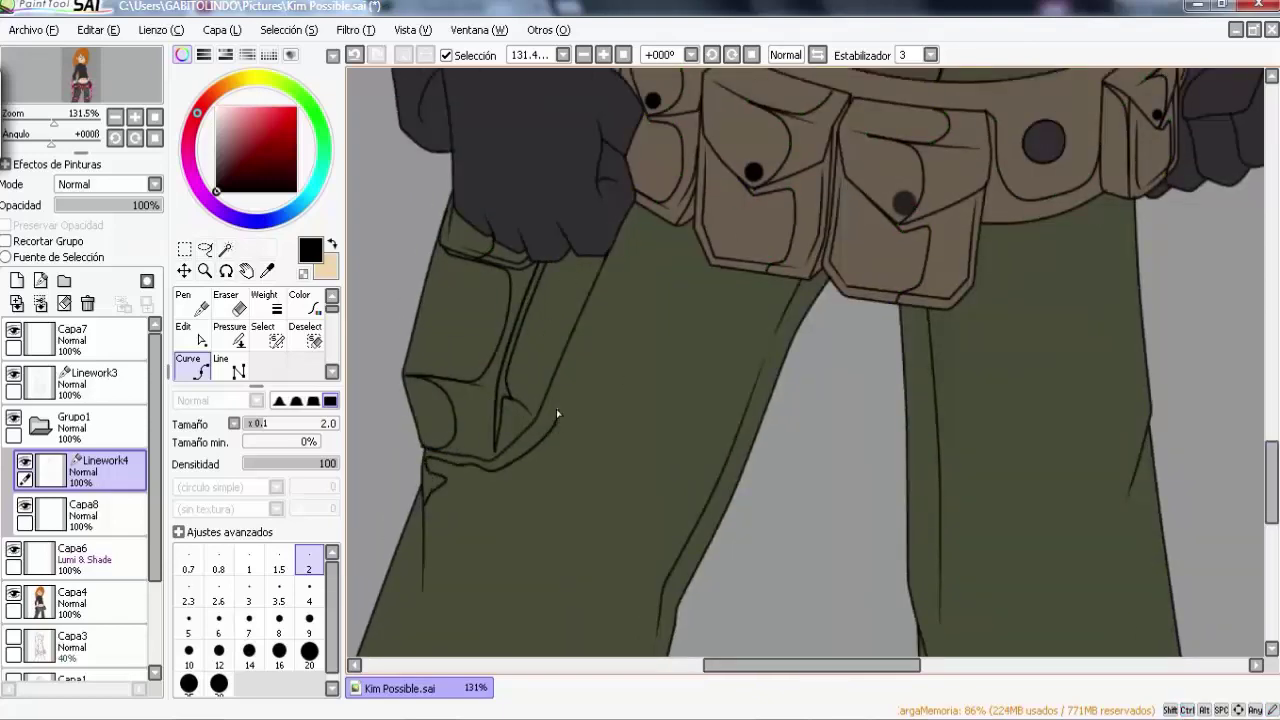
scroll(634, 198, down, 6)
scroll(601, 508, left, 2)
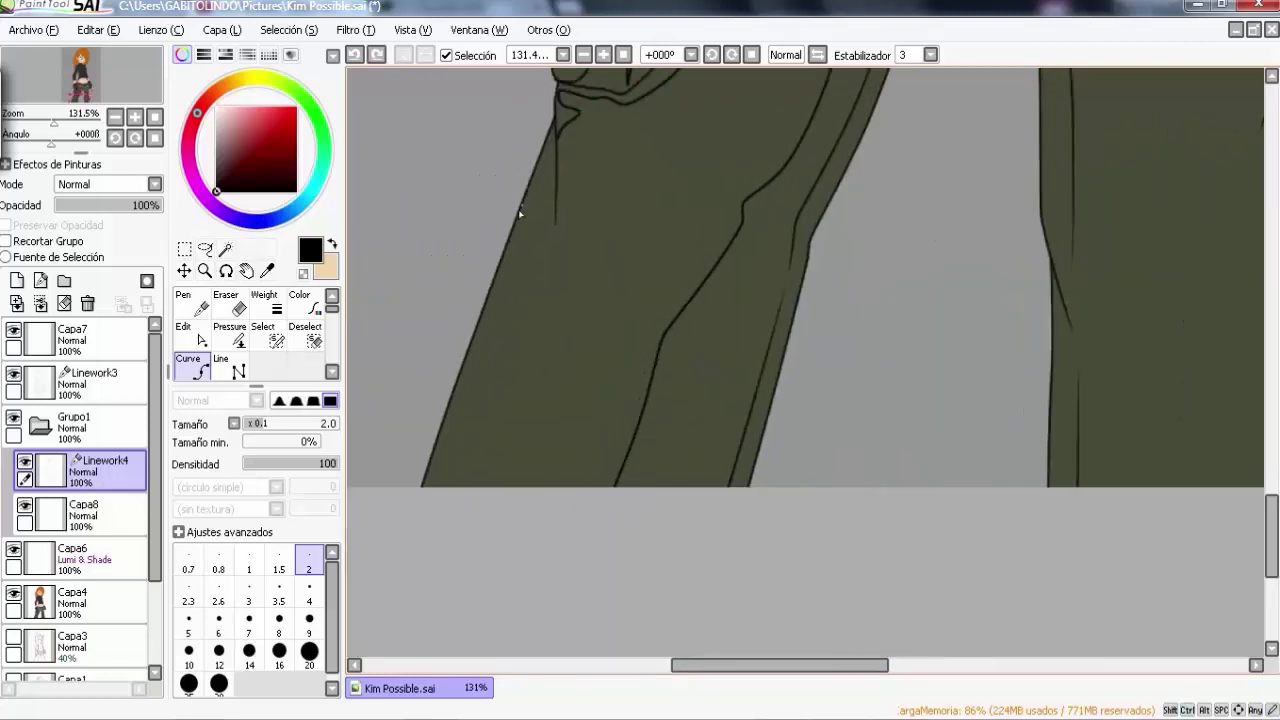
Step: Trace the shadow boundaries on the far trouser leg, including the inner seam folds and the fold at the knee
scroll(580, 184, up, 6)
scroll(671, 277, right, 2)
drag(1272, 470, 1272, 503)
click(694, 403)
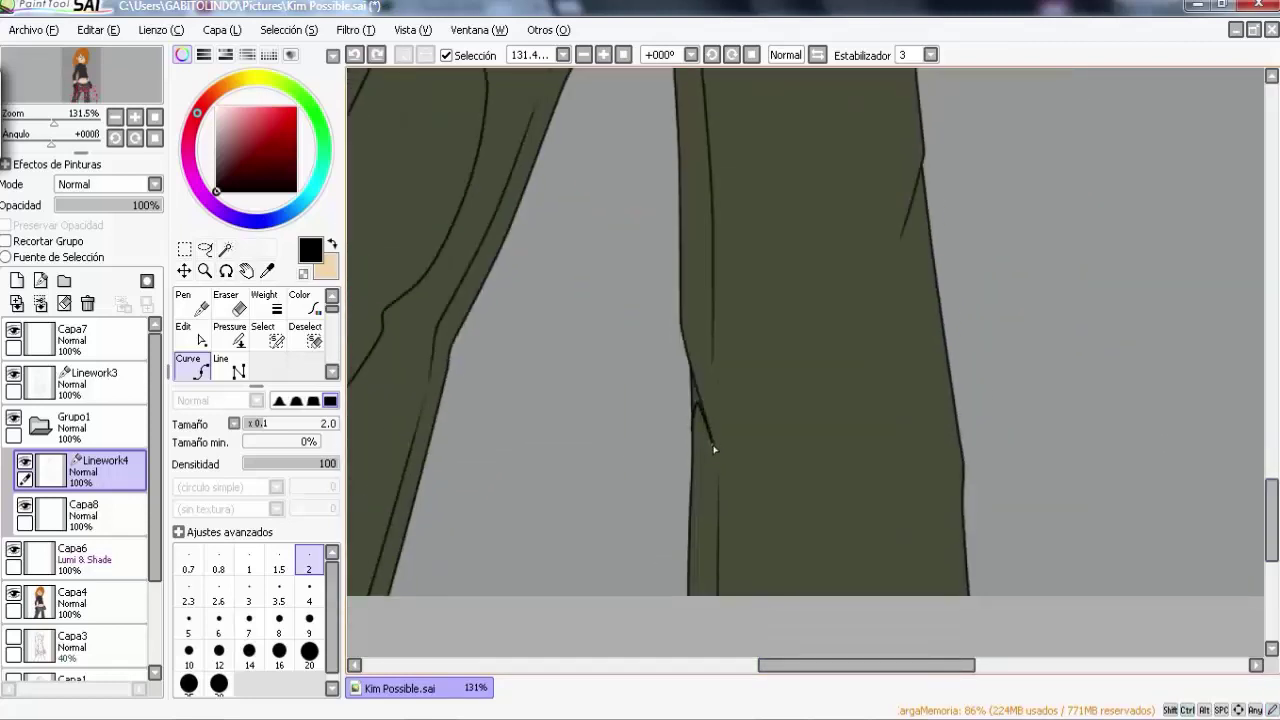
scroll(677, 245, up, 3)
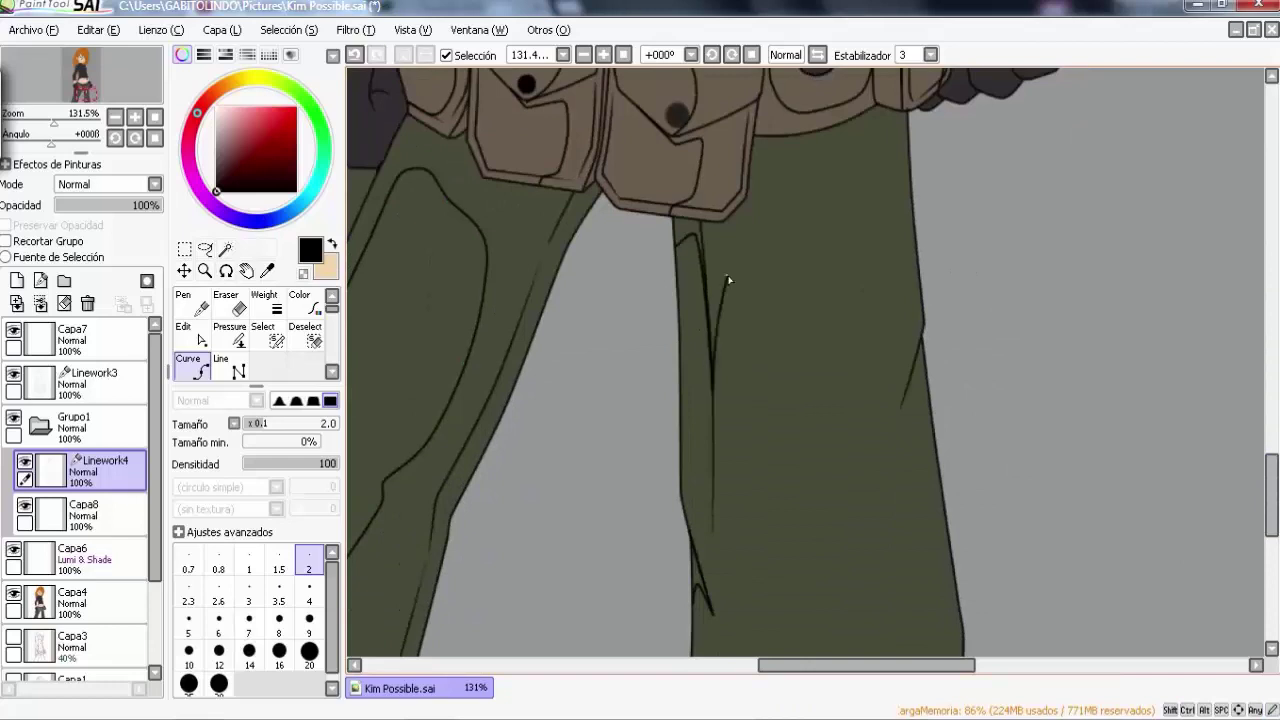
scroll(907, 410, down, 5)
click(856, 368)
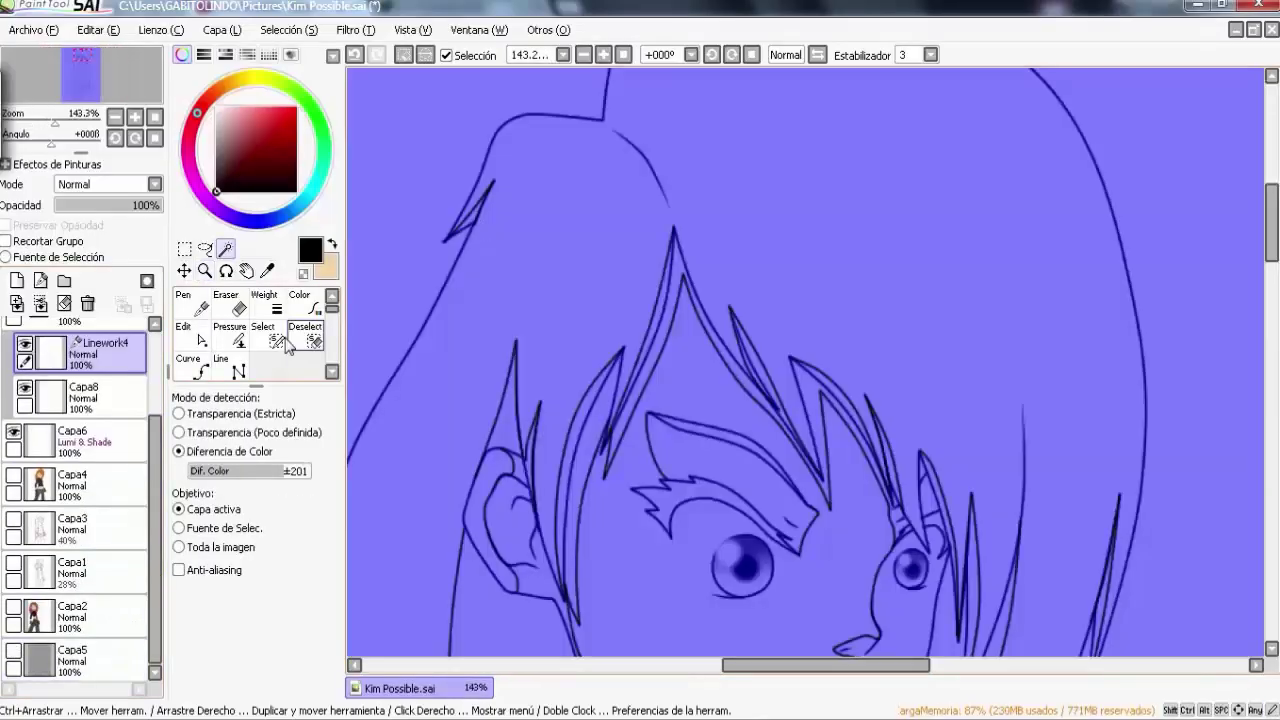
Step: Set the magic wand to sample the whole image and select the shadow areas around the fringe, brow and near ear
click(179, 547)
click(757, 377)
click(600, 460)
scroll(80, 450, up, 3)
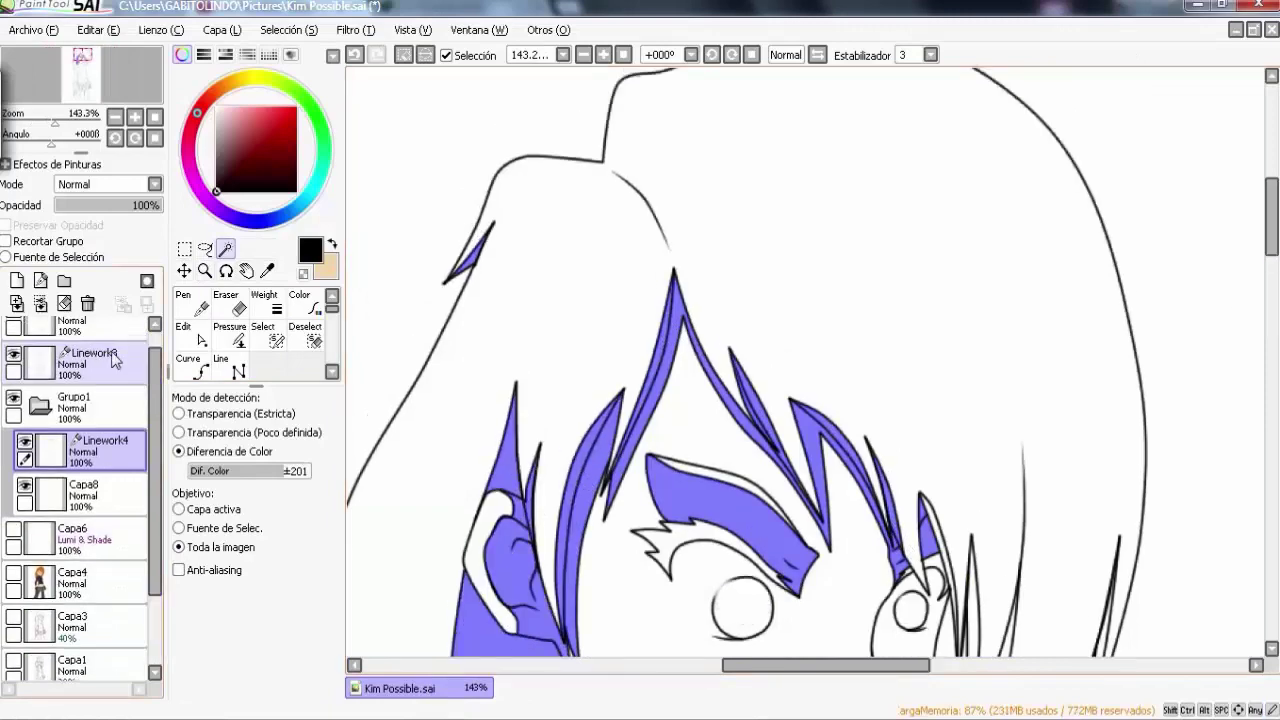
Step: Add the shadow areas of the back hair, forearms, midriff, belt pouches and trousers to the wand selection
scroll(750, 400, down, 5)
click(962, 330)
scroll(968, 417, down, 5)
click(834, 484)
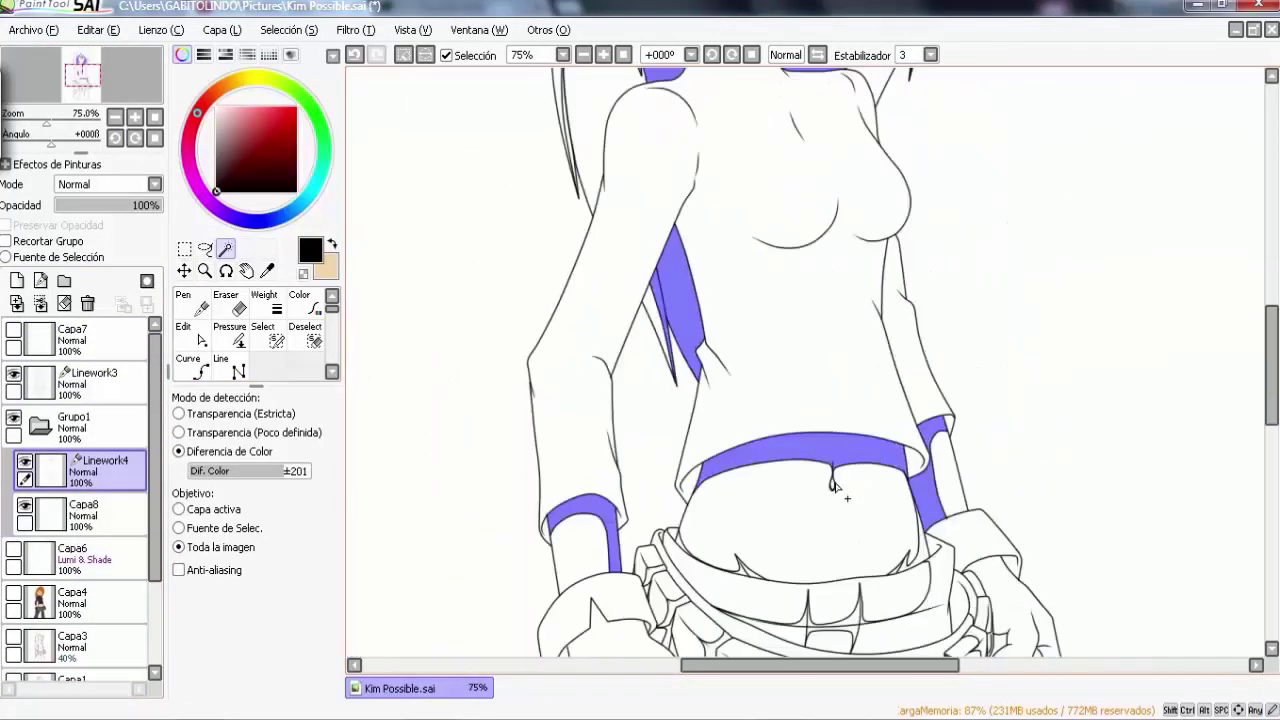
scroll(645, 595, down, 3)
click(640, 520)
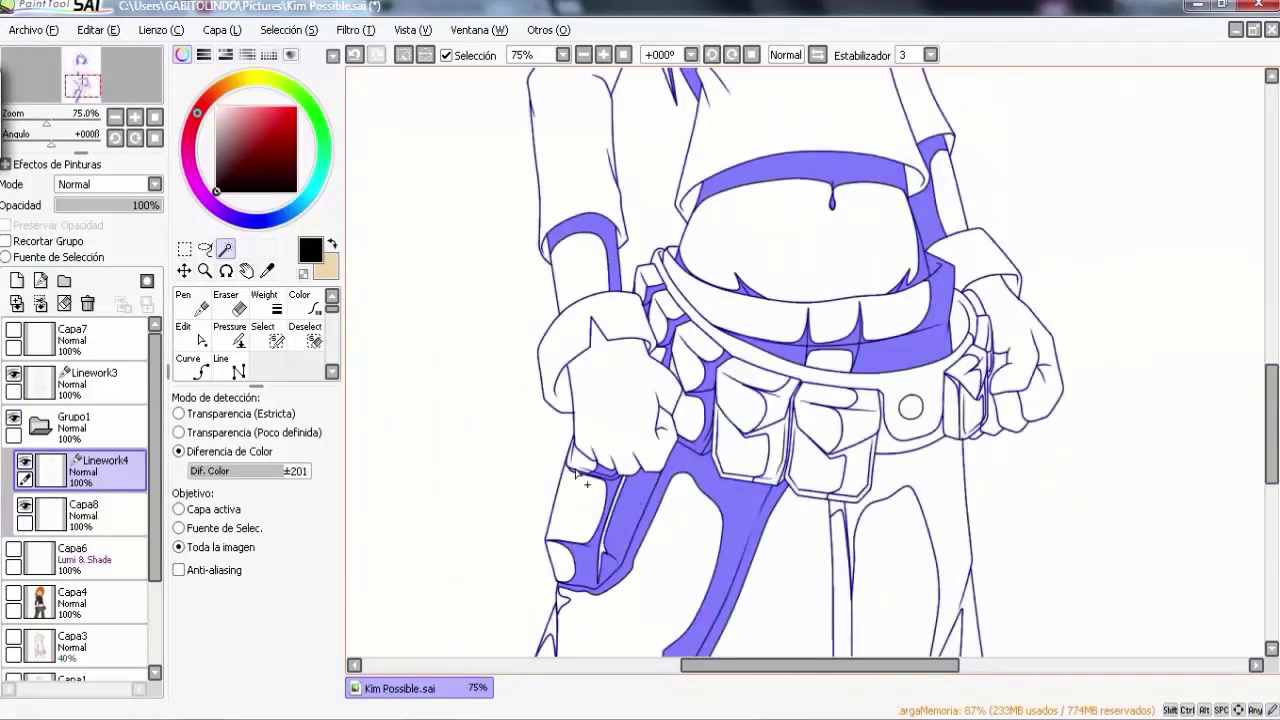
click(760, 420)
Step: Undo the stray wand selection beside the far-side pouch and refine the selected shadow areas on the belt pouches
click(997, 366)
key(ctrl+z)
scroll(997, 366, up, 5)
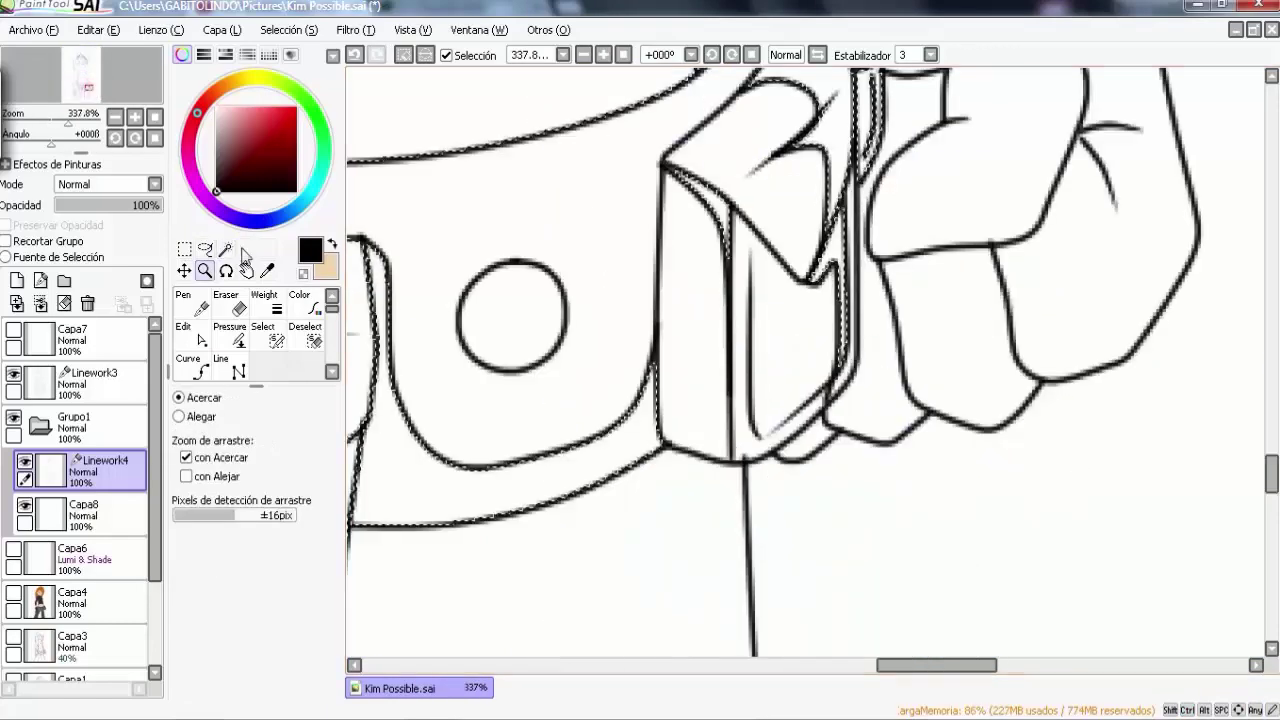
key(d)
scroll(706, 160, up, 2)
key(w)
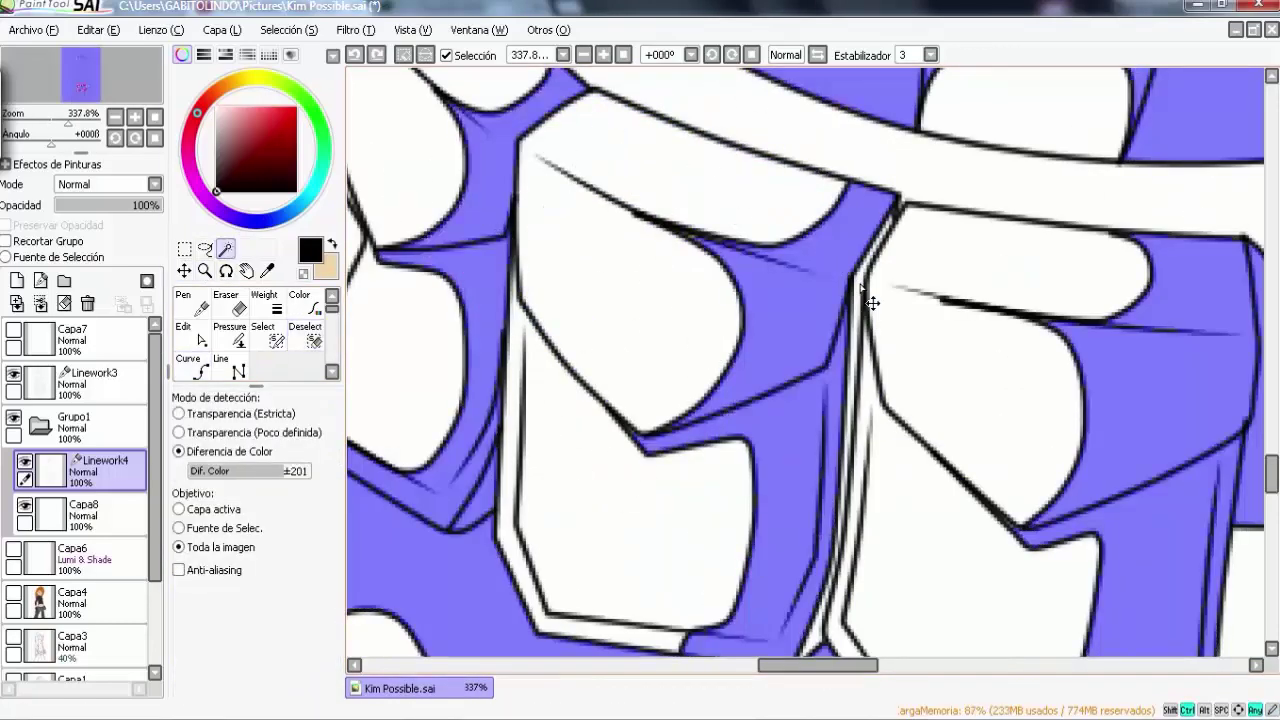
Step: Undo the stray selection beside the far eye and correct the face's shadow selection with the selection pen
scroll(871, 294, down, 5)
scroll(893, 455, up, 6)
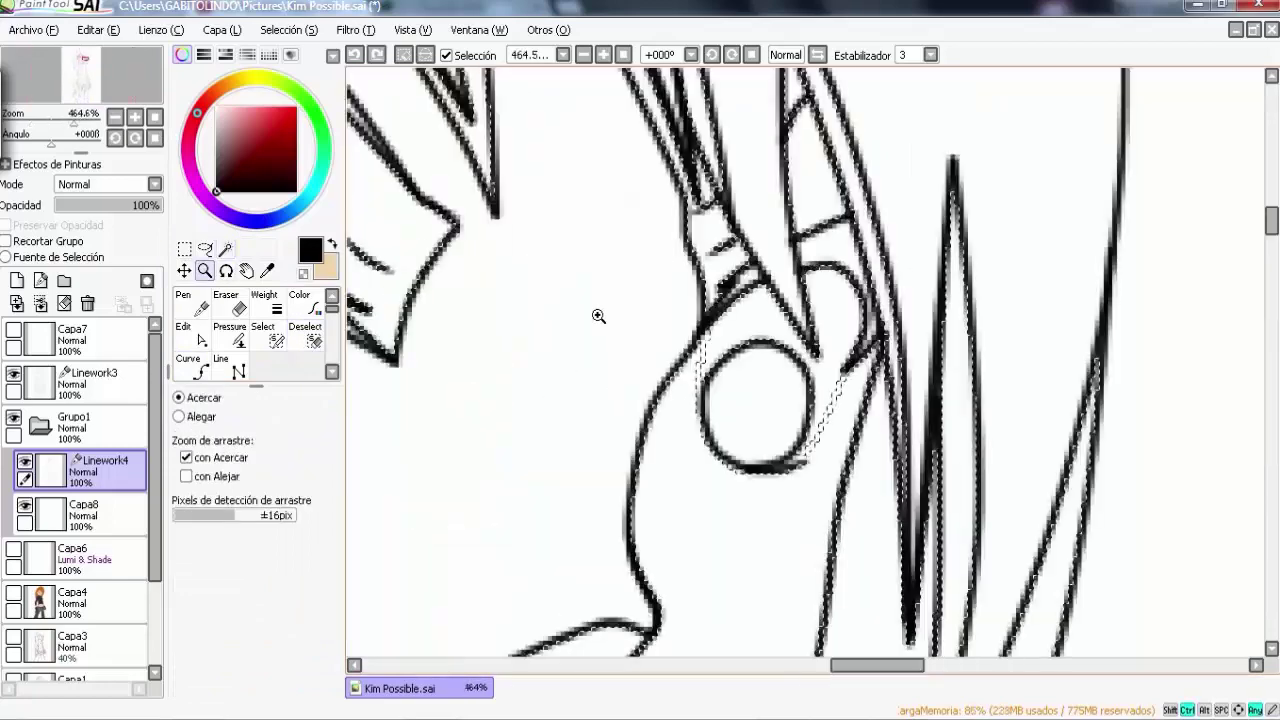
click(837, 380)
key(ctrl+z)
scroll(837, 380, down, 2)
scroll(454, 325, up, 3)
key(s)
scroll(454, 325, down, 5)
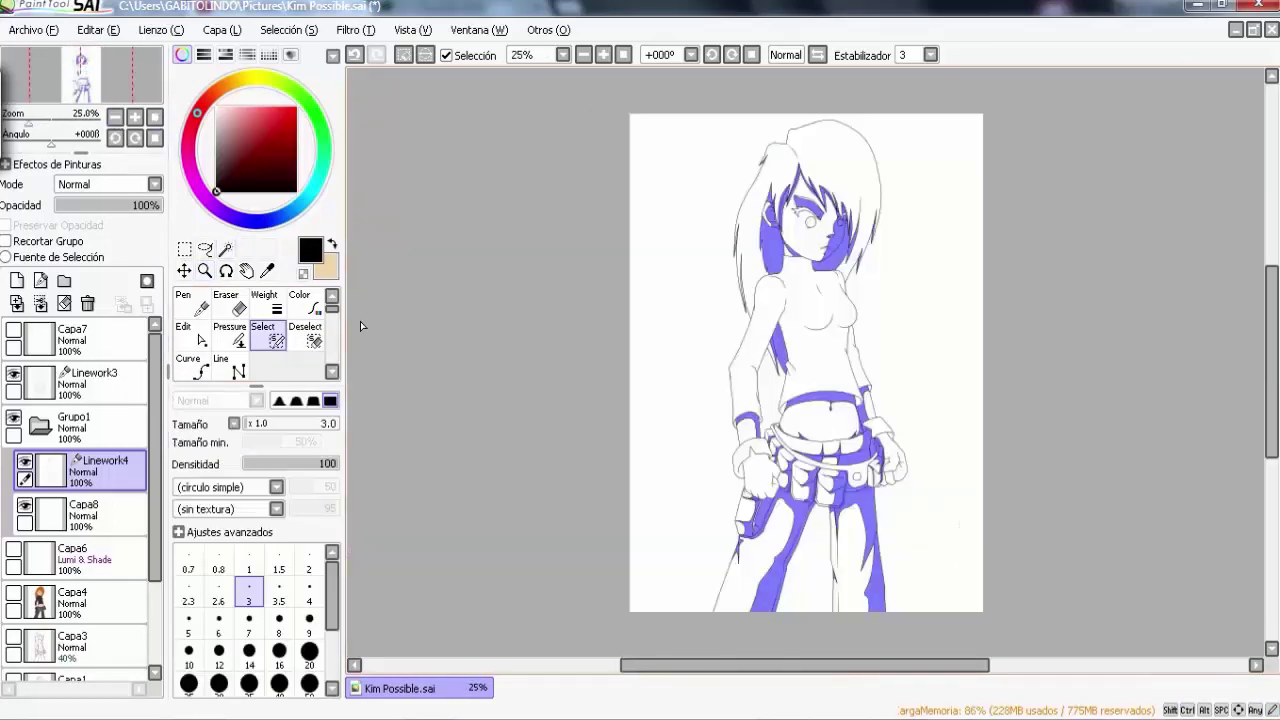
Step: Fill the selected shadow areas with black, clear the selection and set the Grupo1 layer group's opacity to 25%
key(ctrl+d)
click(40, 426)
drag(160, 205, 82, 205)
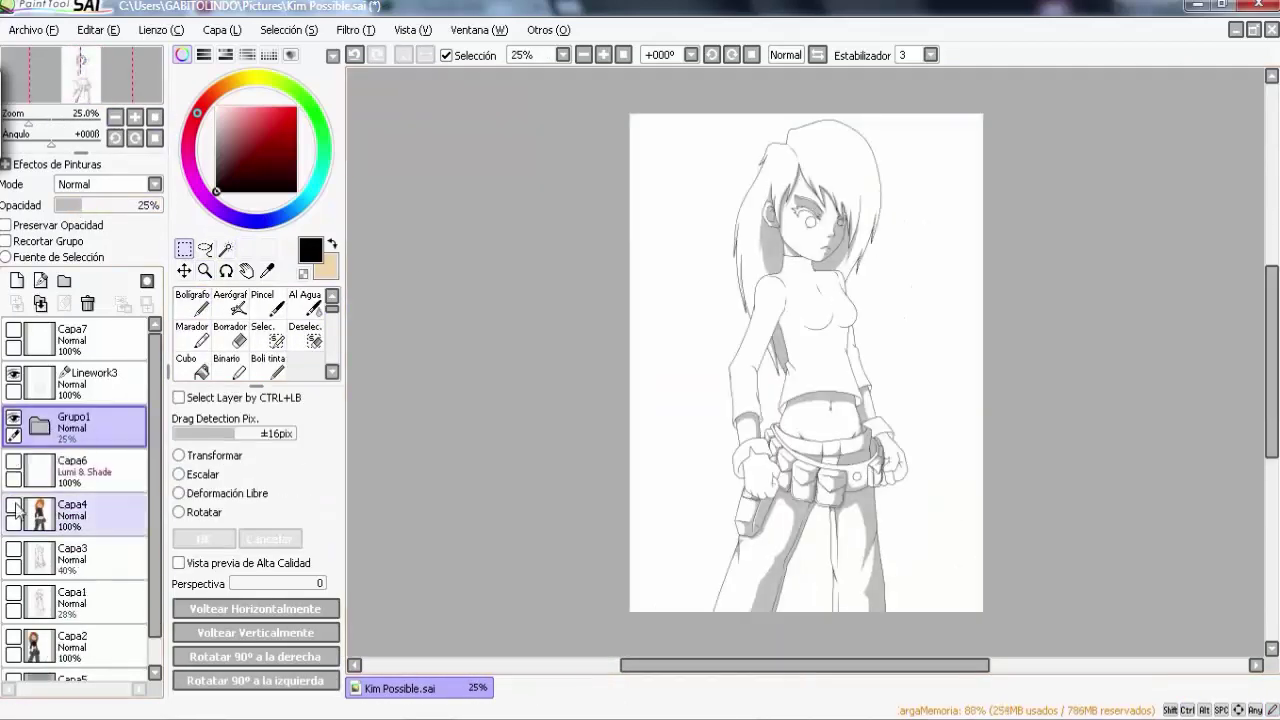
Step: Set the shadow group's blend mode to Shade over the visible flat colours and move it to the top of the layer stack
click(13, 505)
click(105, 184)
click(100, 286)
drag(40, 426, 40, 330)
click(204, 270)
drag(700, 170, 940, 335)
mouse_move(1276, 285)
mouse_down()
mouse_move(1266, 351)
mouse_move(1272, 265)
mouse_up()
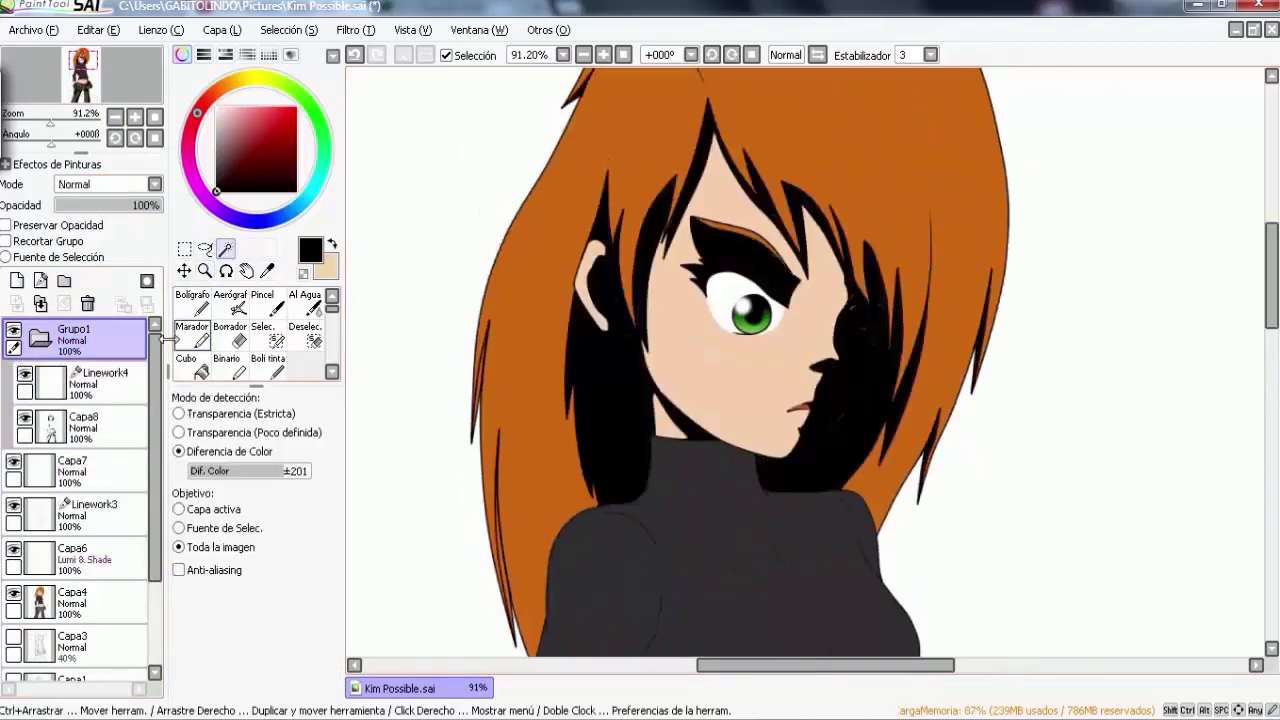
Step: Erase the black shadow fill from the midriff, belt and trousers on Capa8 with a size 300 eraser
click(480, 388)
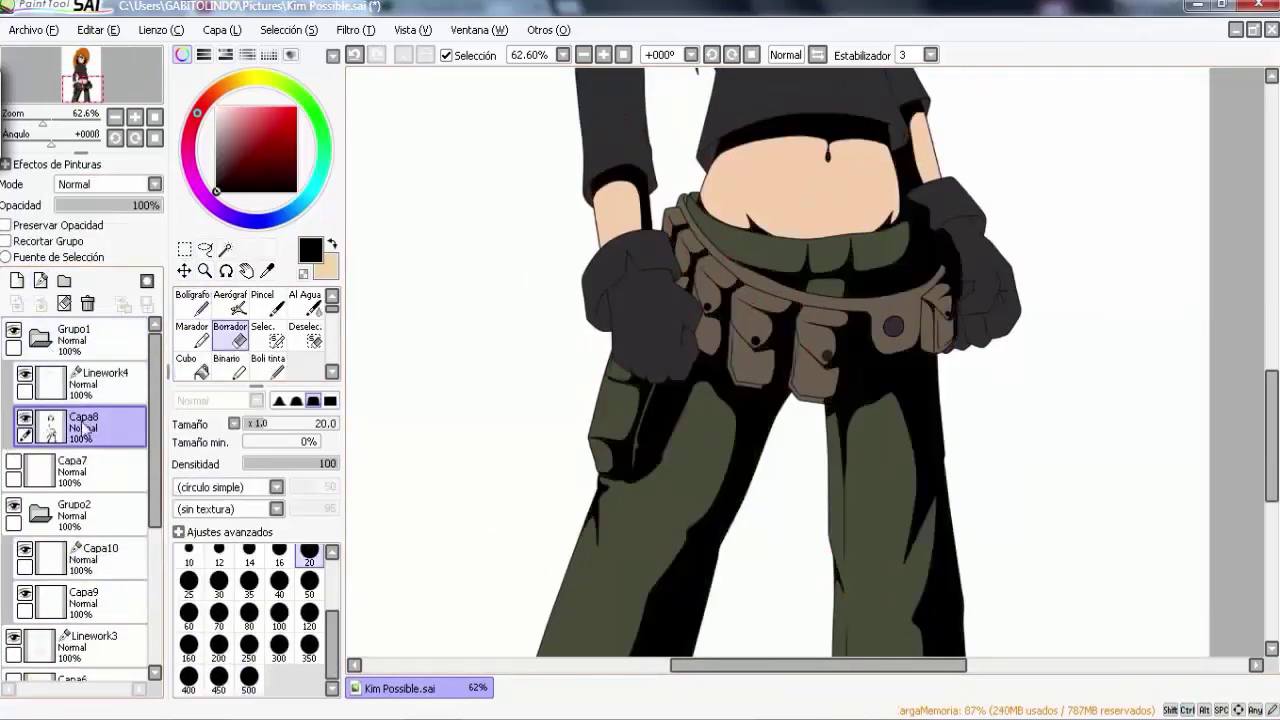
click(279, 645)
drag(640, 500, 799, 349)
scroll(692, 271, down, 2)
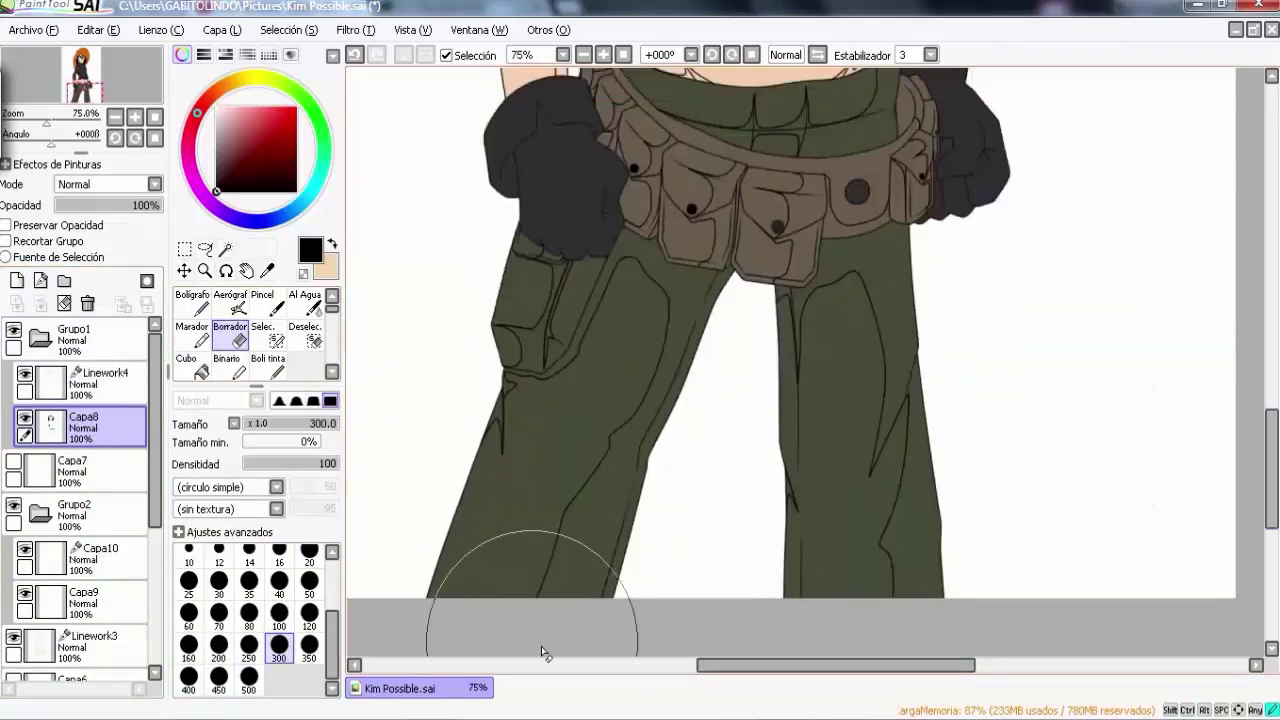
scroll(585, 170, up, 6)
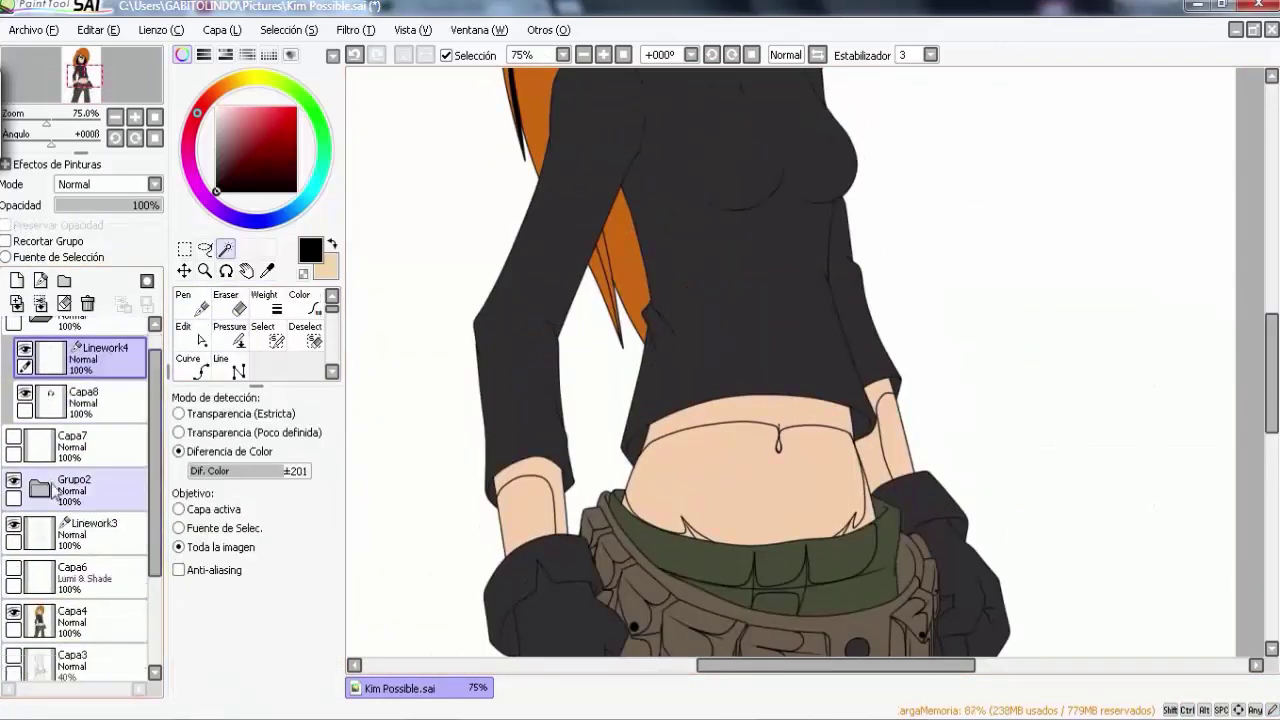
Step: Refill the back hair, midriff and forearm shadows in black on Capa8 and set the shadow group's opacity to 25%
click(13, 480)
click(620, 270)
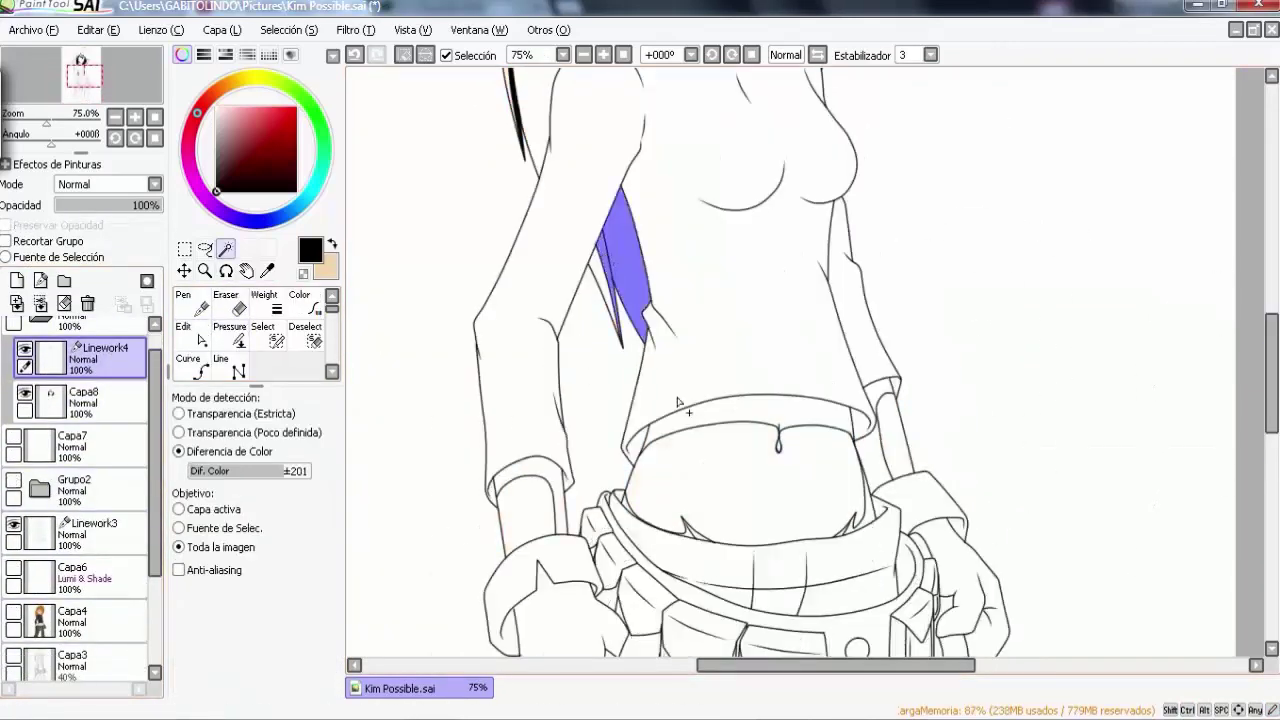
click(843, 530)
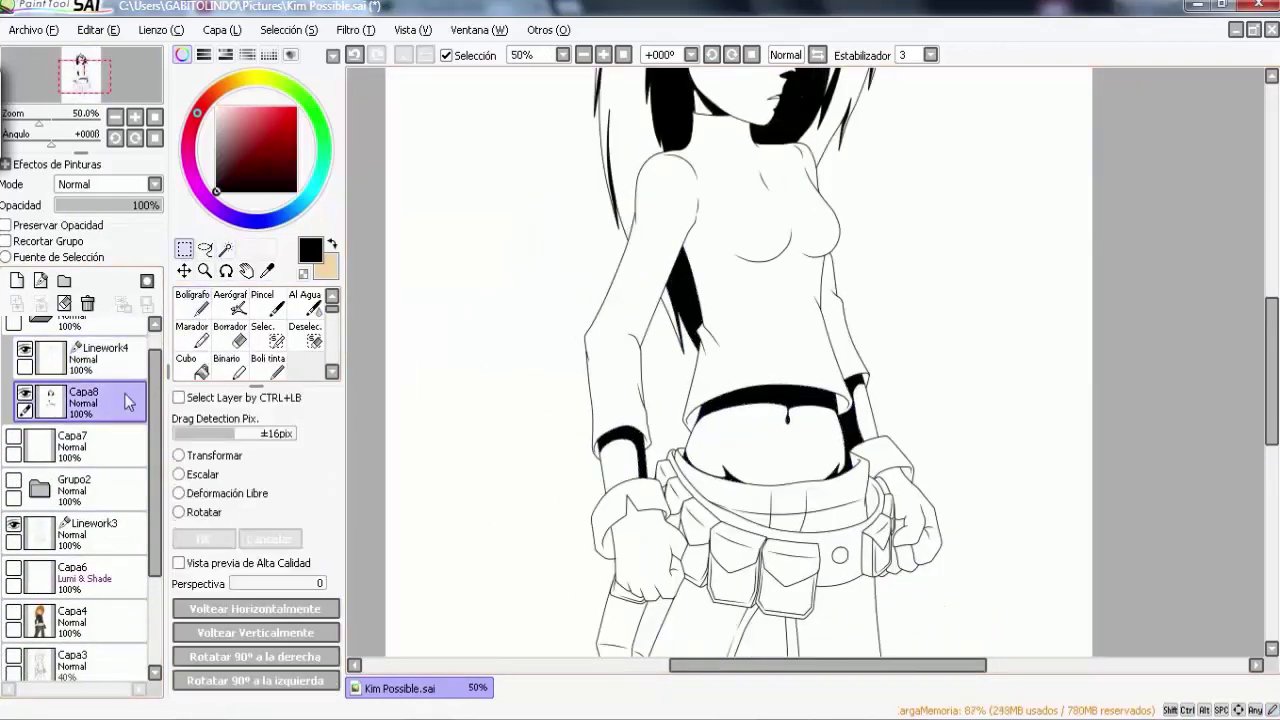
drag(120, 206, 83, 206)
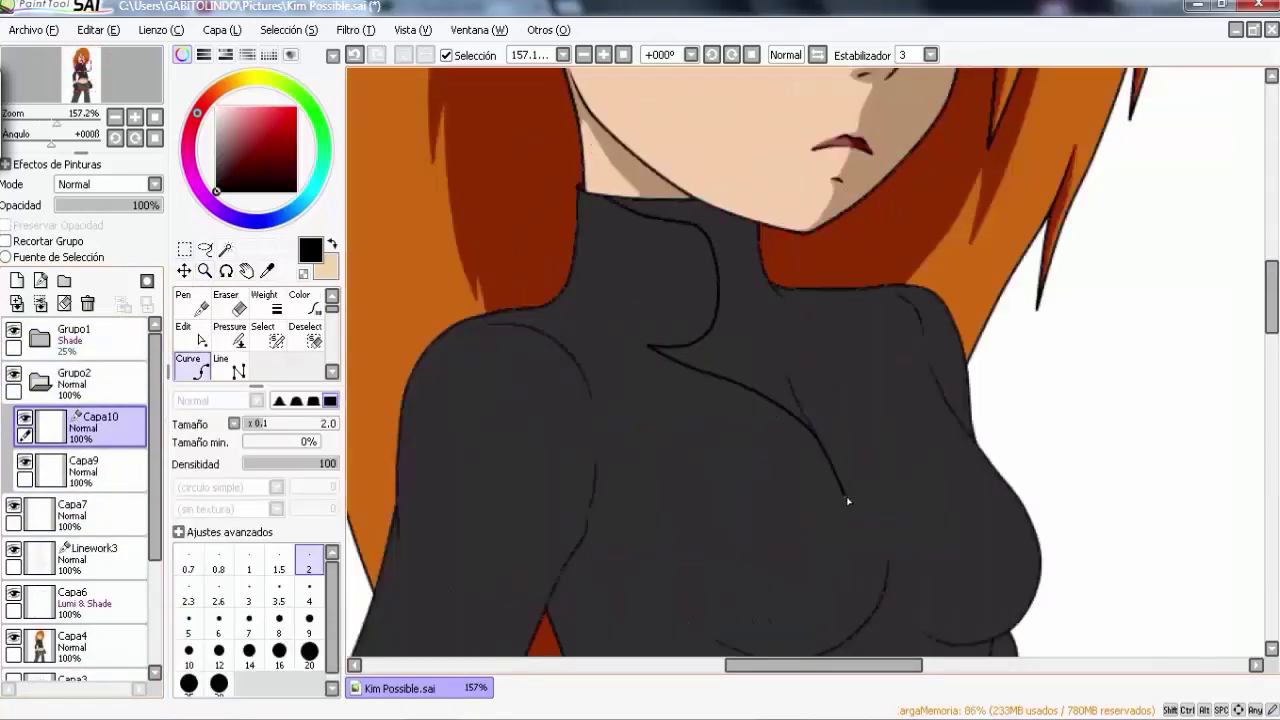
Step: Trace the shading boundaries on the sweater's collar and chest on Capa10, keeping Linework3 above the layer groups
drag(848, 501, 865, 562)
scroll(865, 396, down, 3)
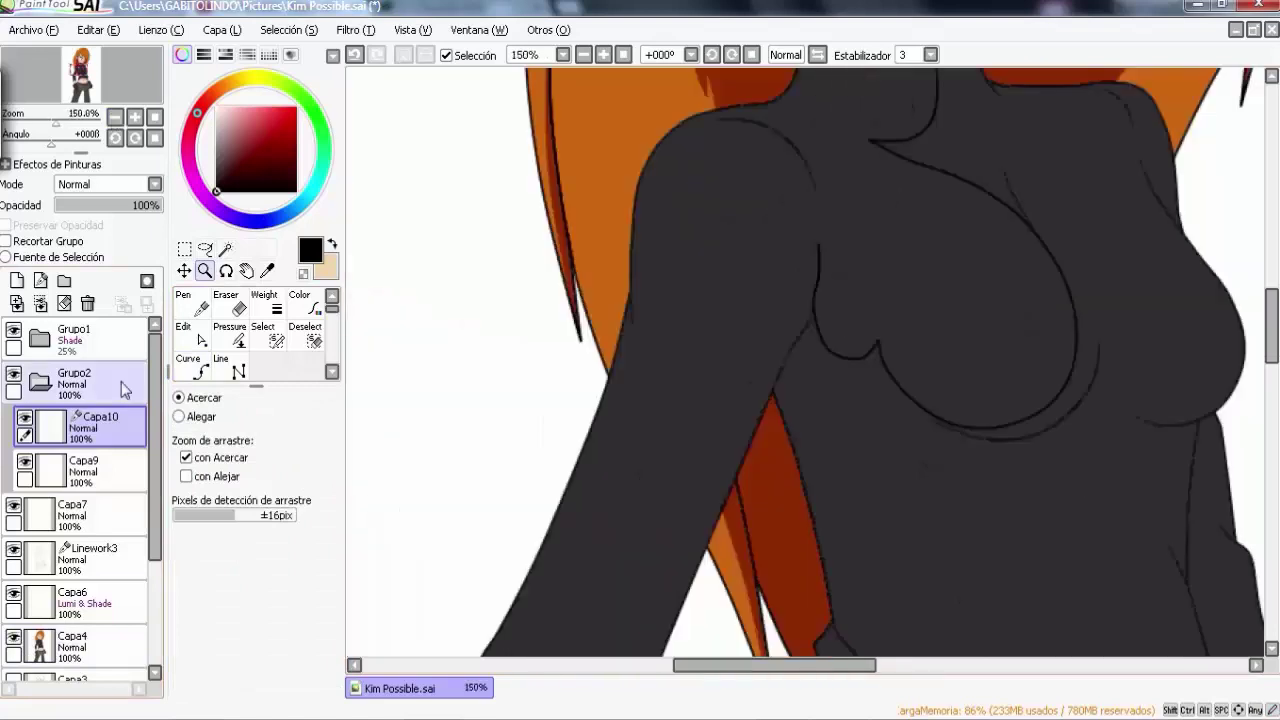
click(90, 555)
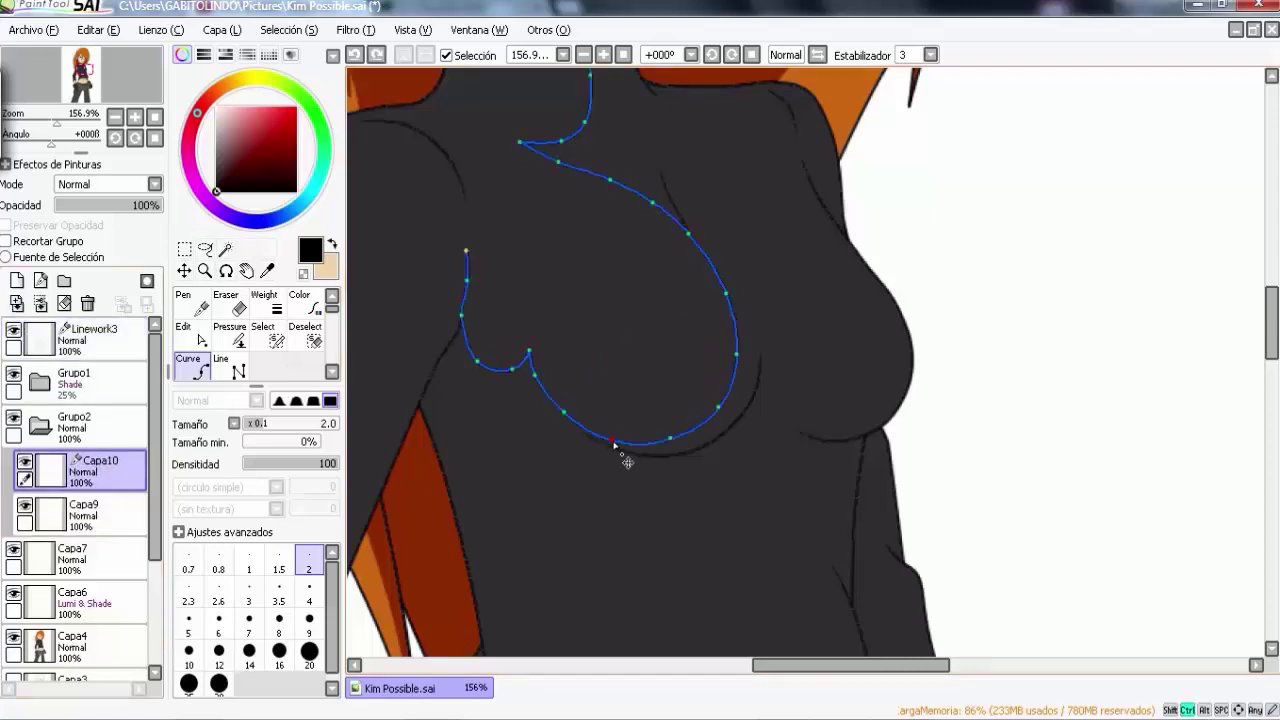
double_click(737, 358)
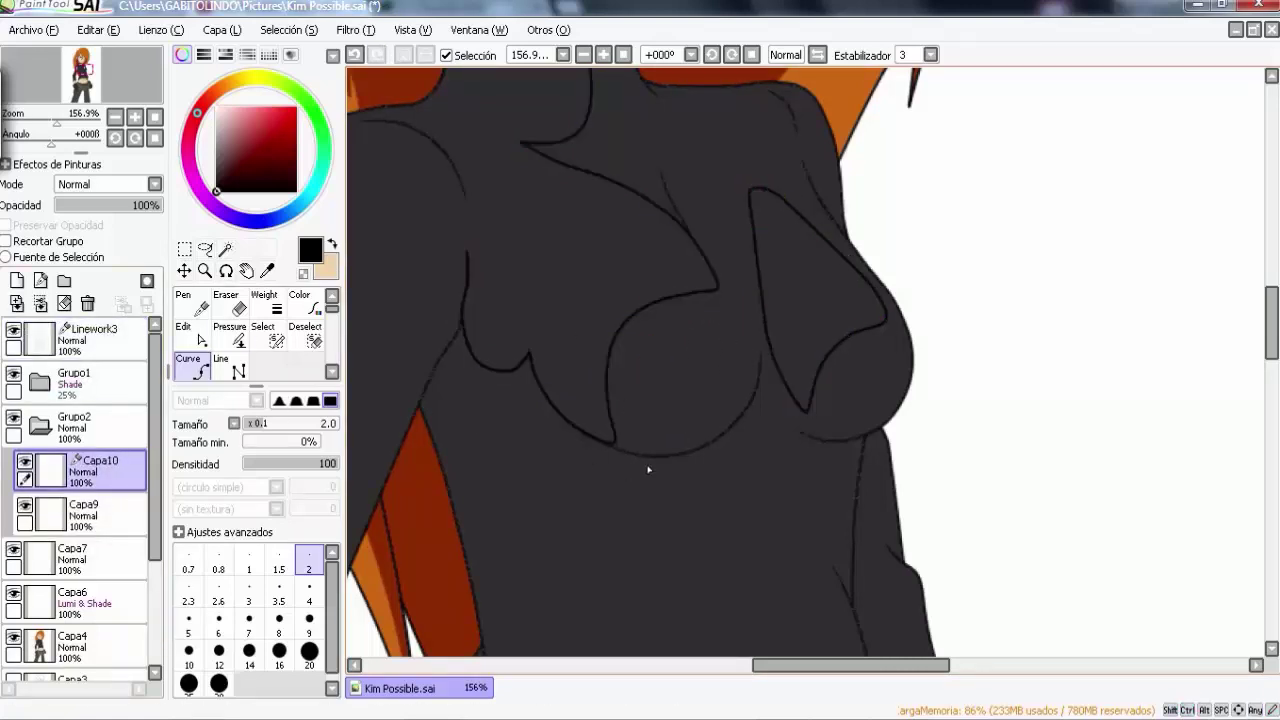
Step: Trace the shading boundaries around the sweater's torso, its waist folds and the far sleeve's shoulder and elbow
drag(648, 469, 648, 219)
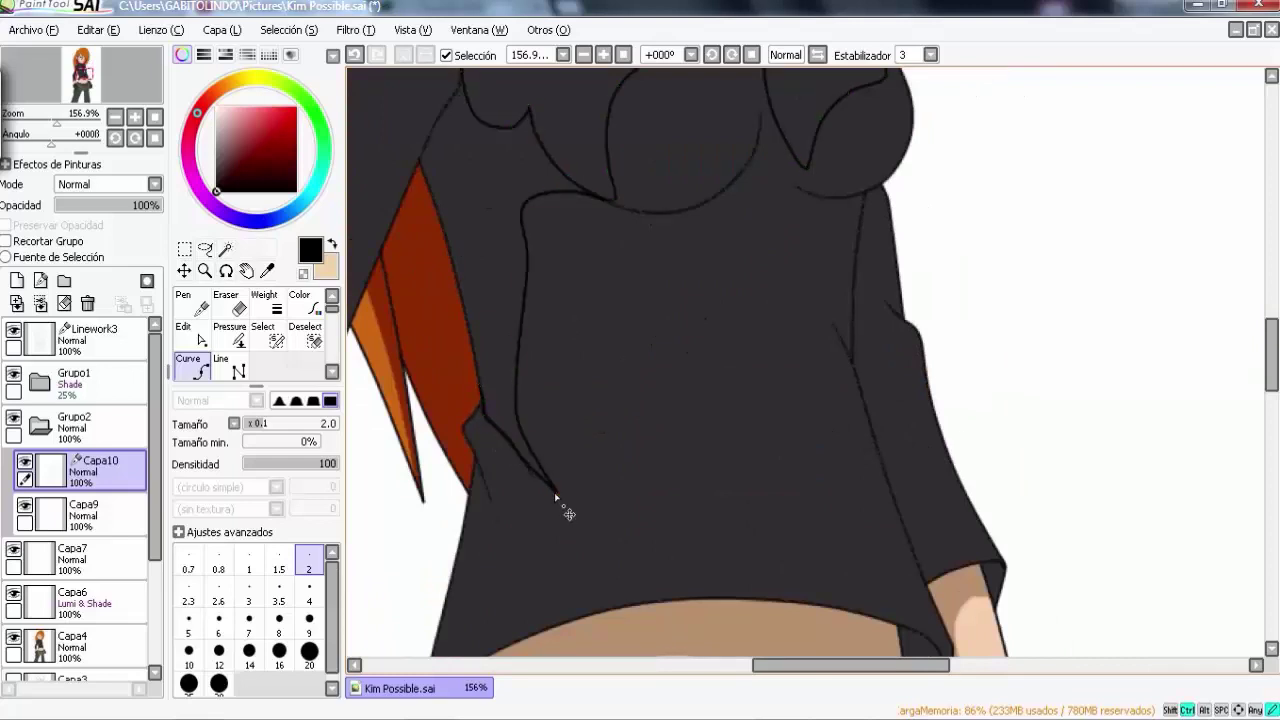
drag(472, 484, 493, 512)
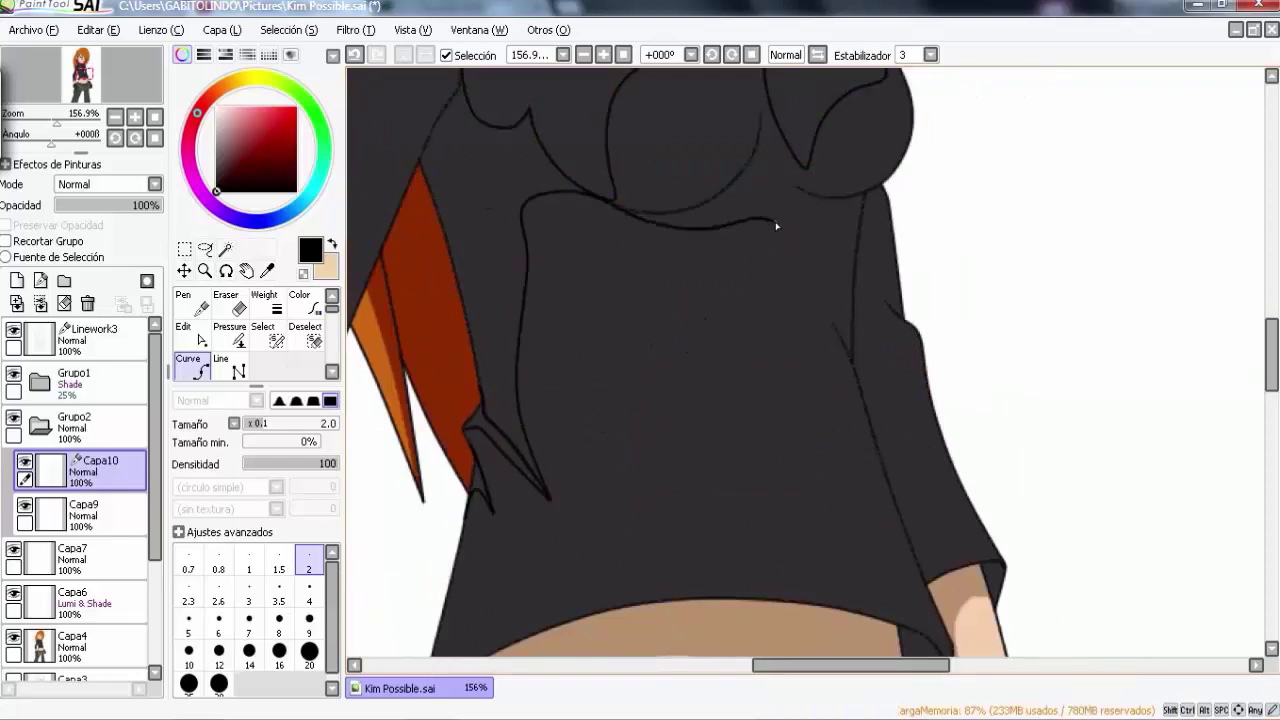
scroll(588, 598, down, 3)
scroll(893, 364, up, 4)
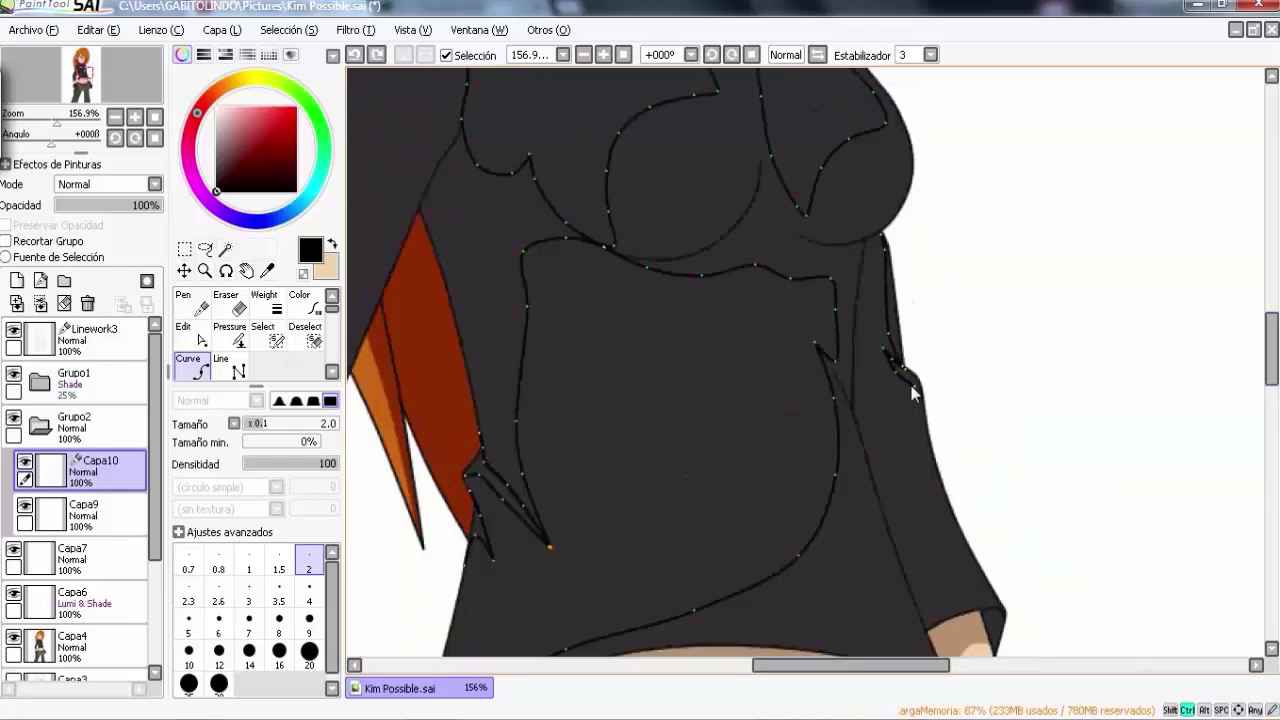
scroll(895, 360, up, 3)
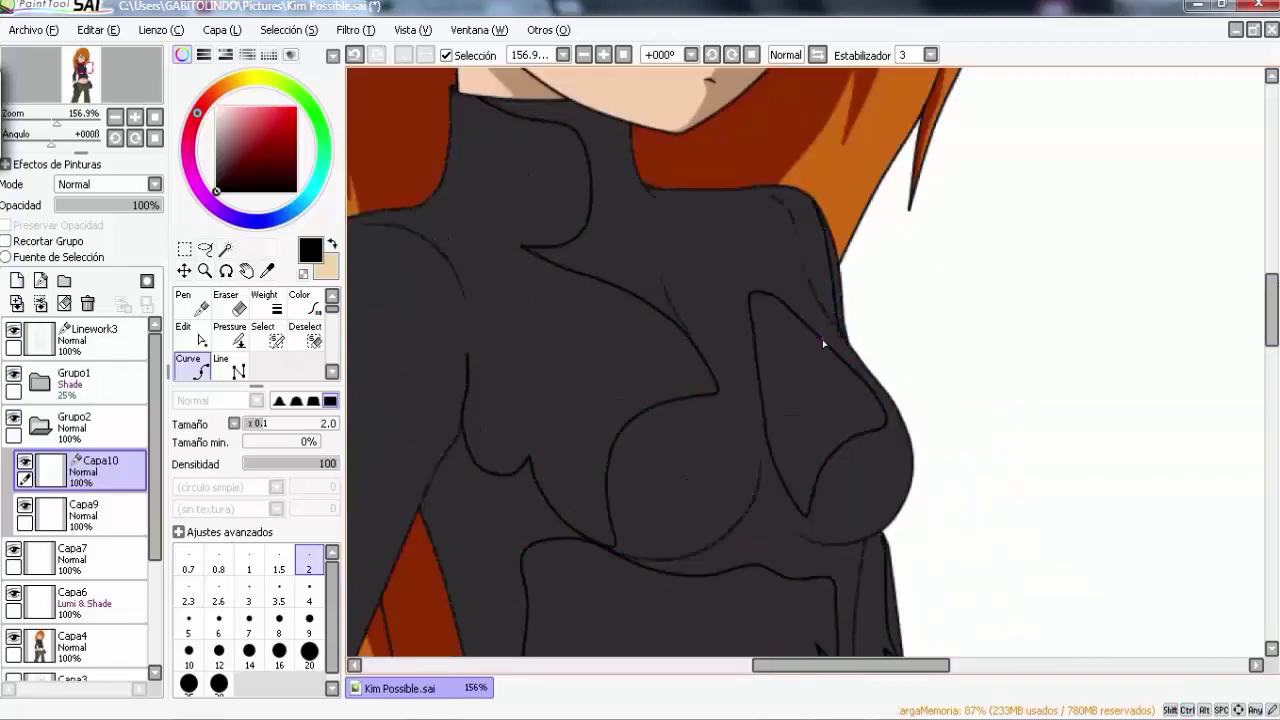
Step: Outline the shading shapes on the far glove's cuff, knuckles and fingers
scroll(822, 339, down, 5)
scroll(1137, 491, down, 3)
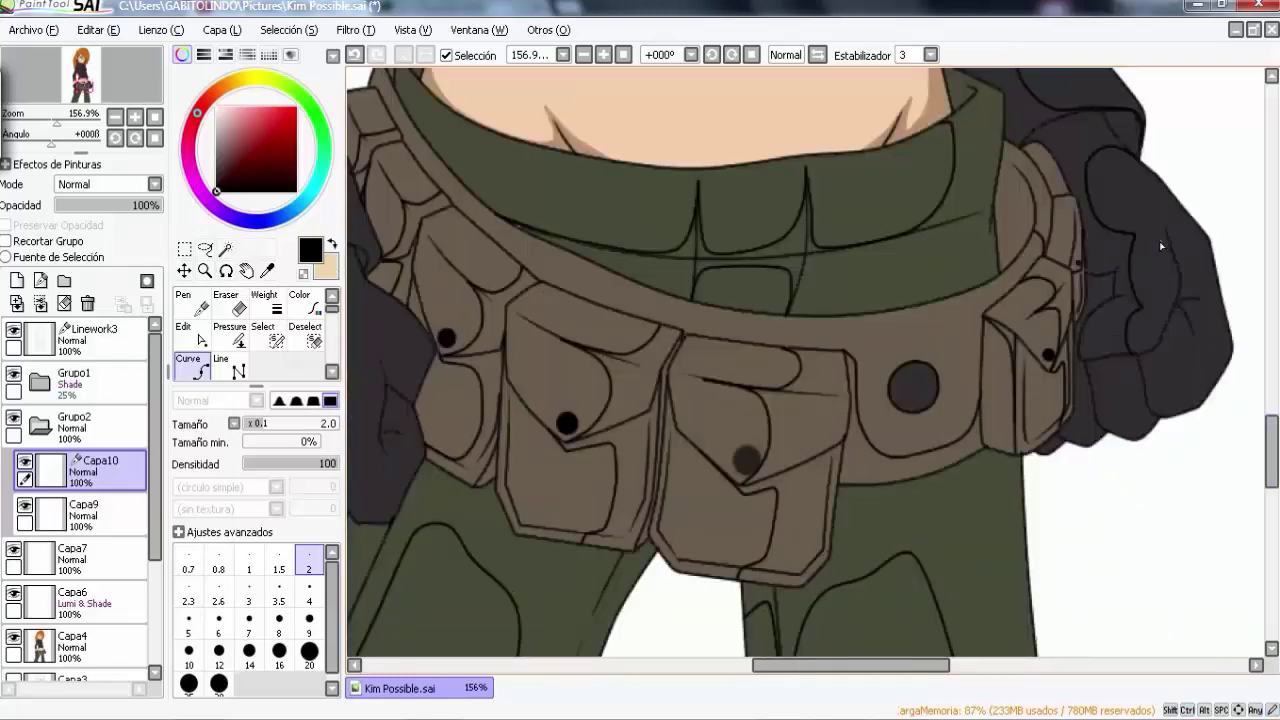
scroll(1089, 462, up, 1)
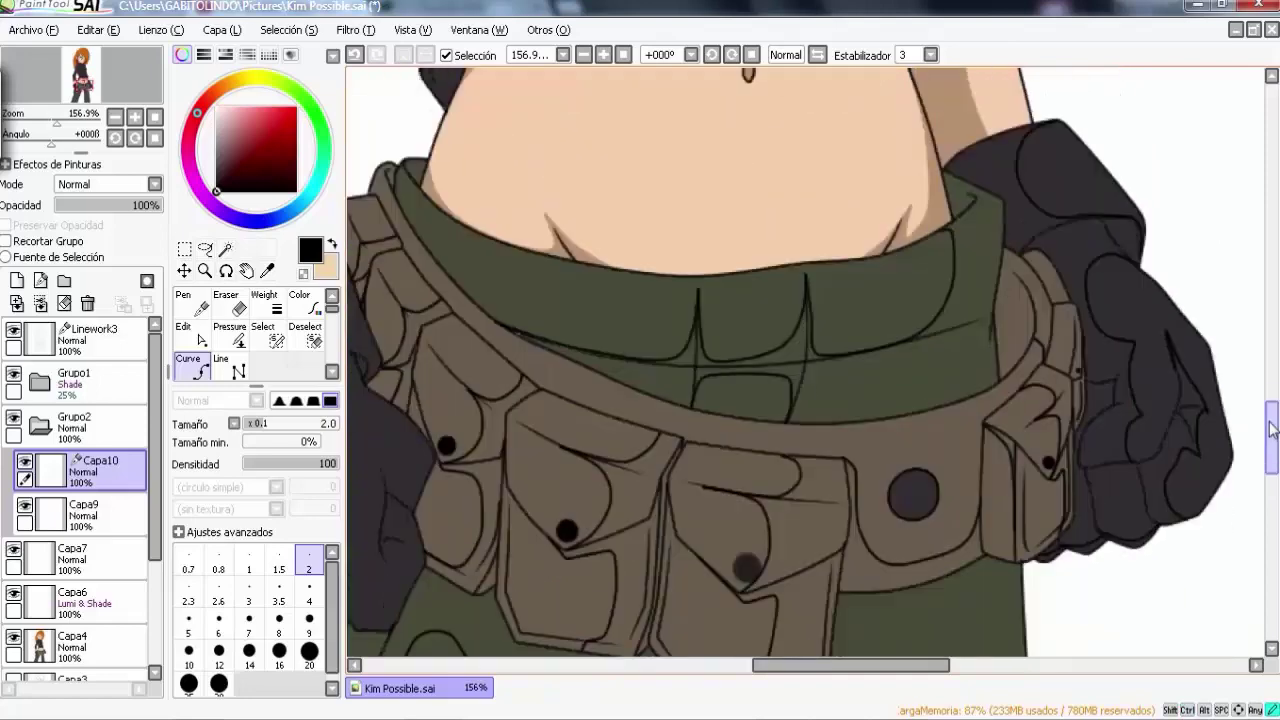
Step: Trace the shading boundaries on the near glove and on the near sleeve's armpit, elbow, forearm folds and cuff
scroll(676, 392, left, 5)
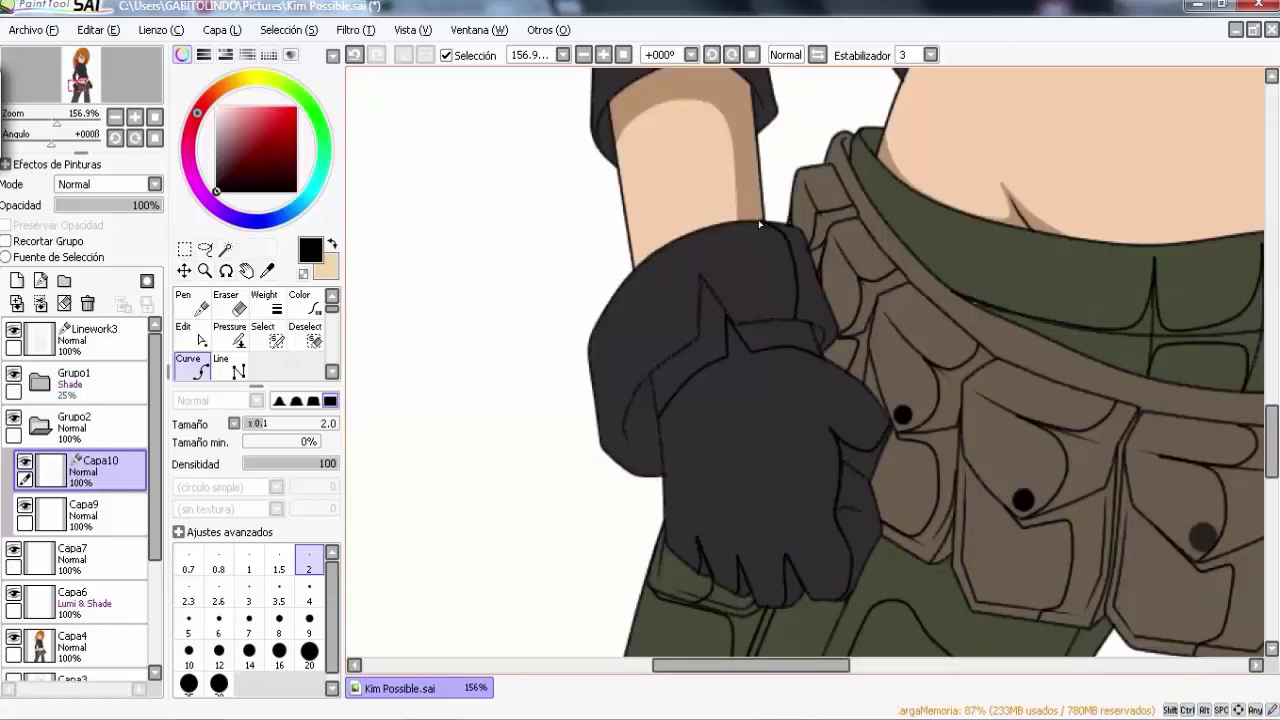
scroll(981, 455, up, 2)
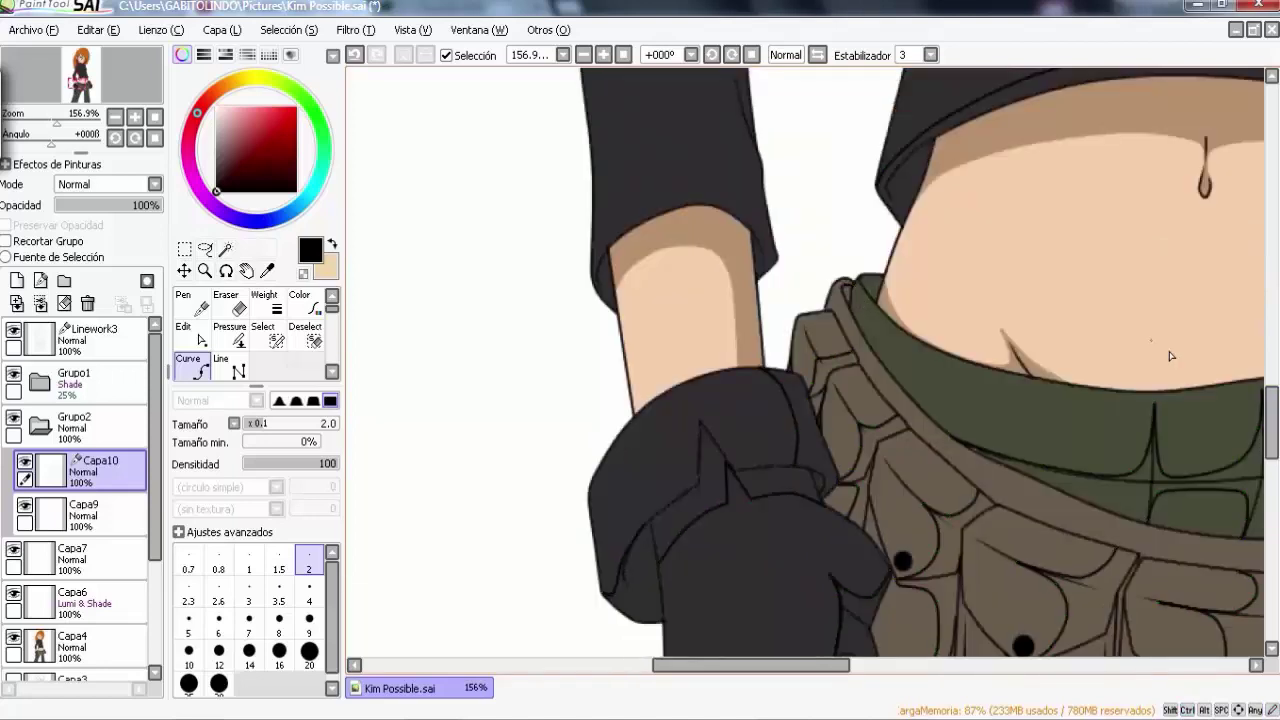
scroll(1246, 441, up, 4)
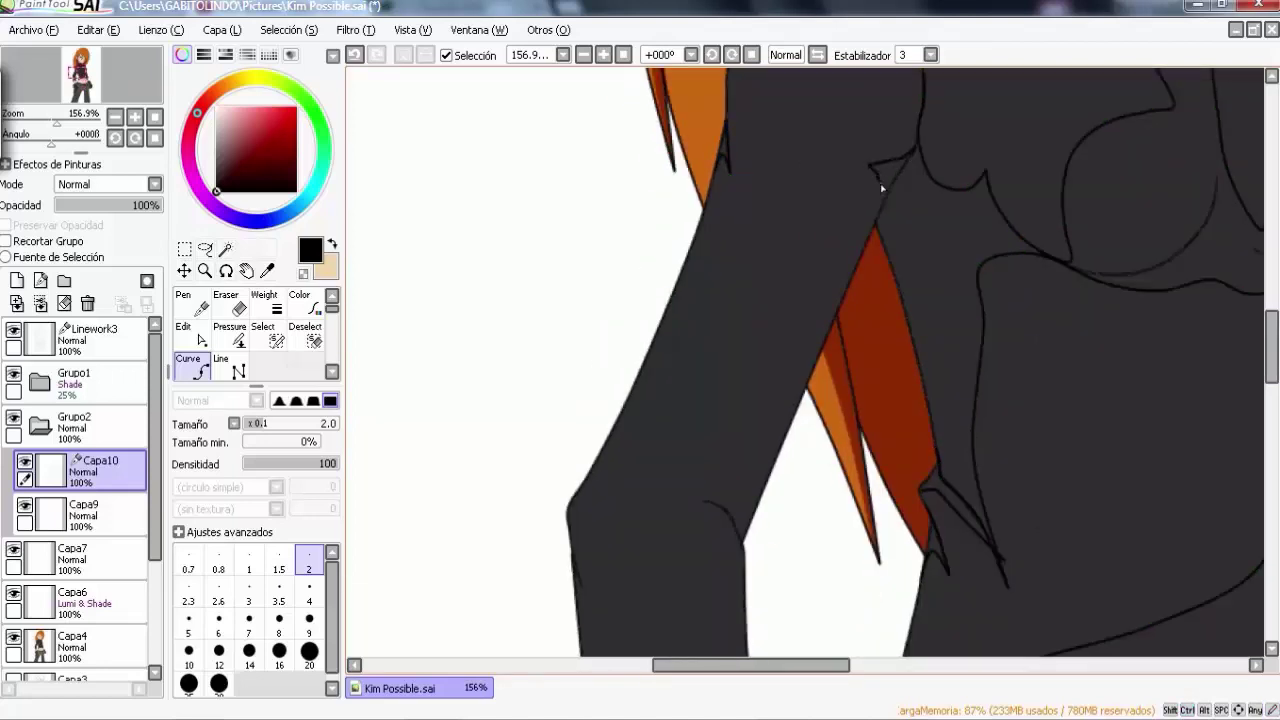
scroll(1274, 424, down, 4)
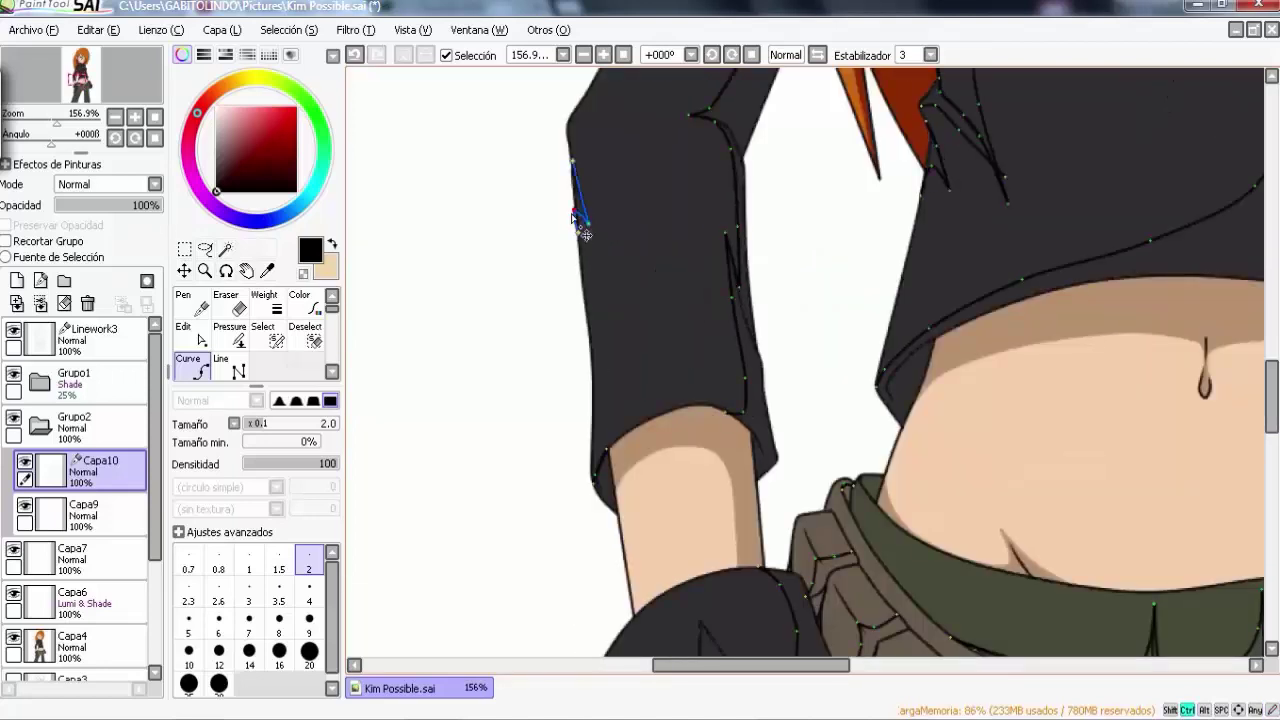
Step: Select the outlined shadow areas of the sweater, sleeves and both gloves with the Magic Wand
scroll(851, 389, up, 6)
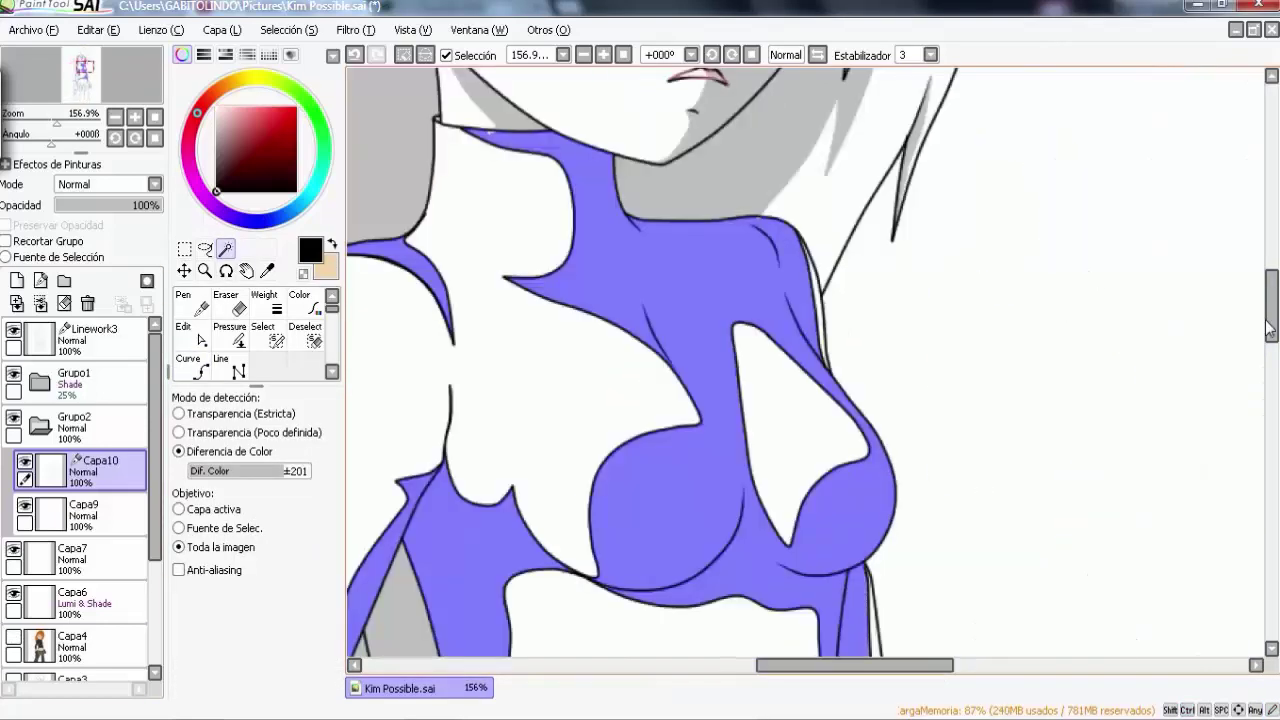
scroll(542, 397, down, 5)
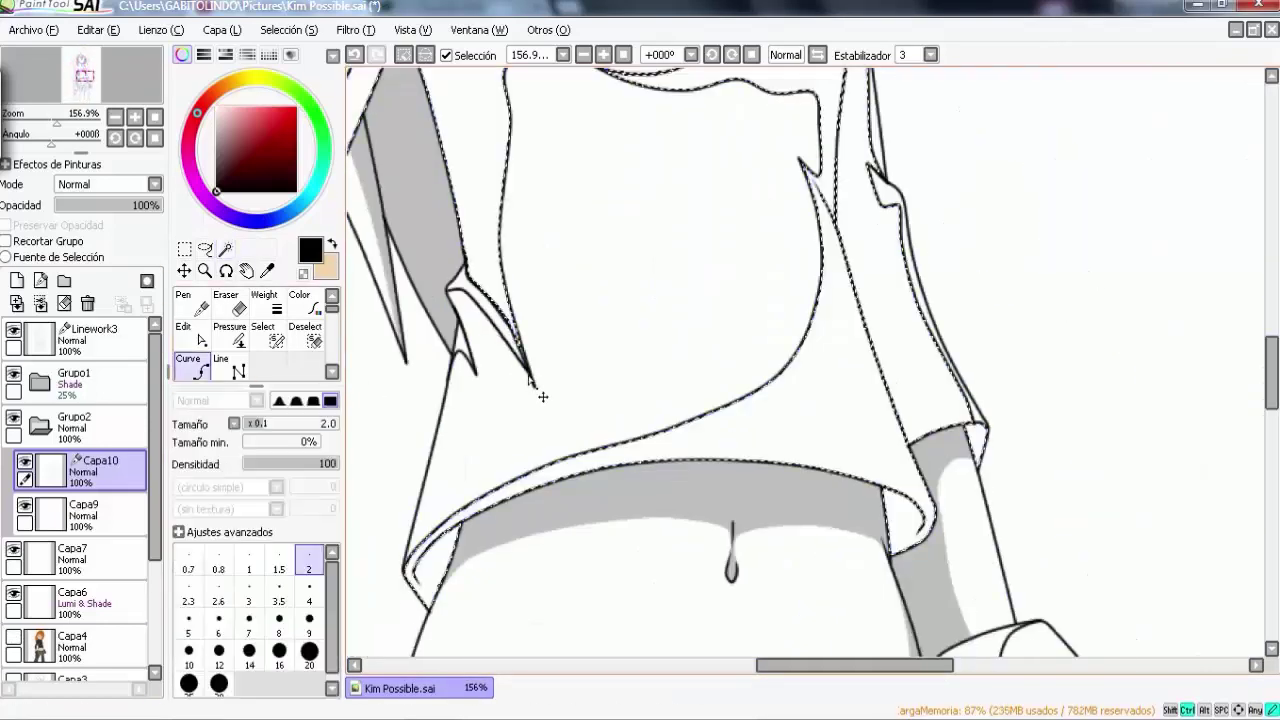
key(minus)
scroll(800, 360, down, 4)
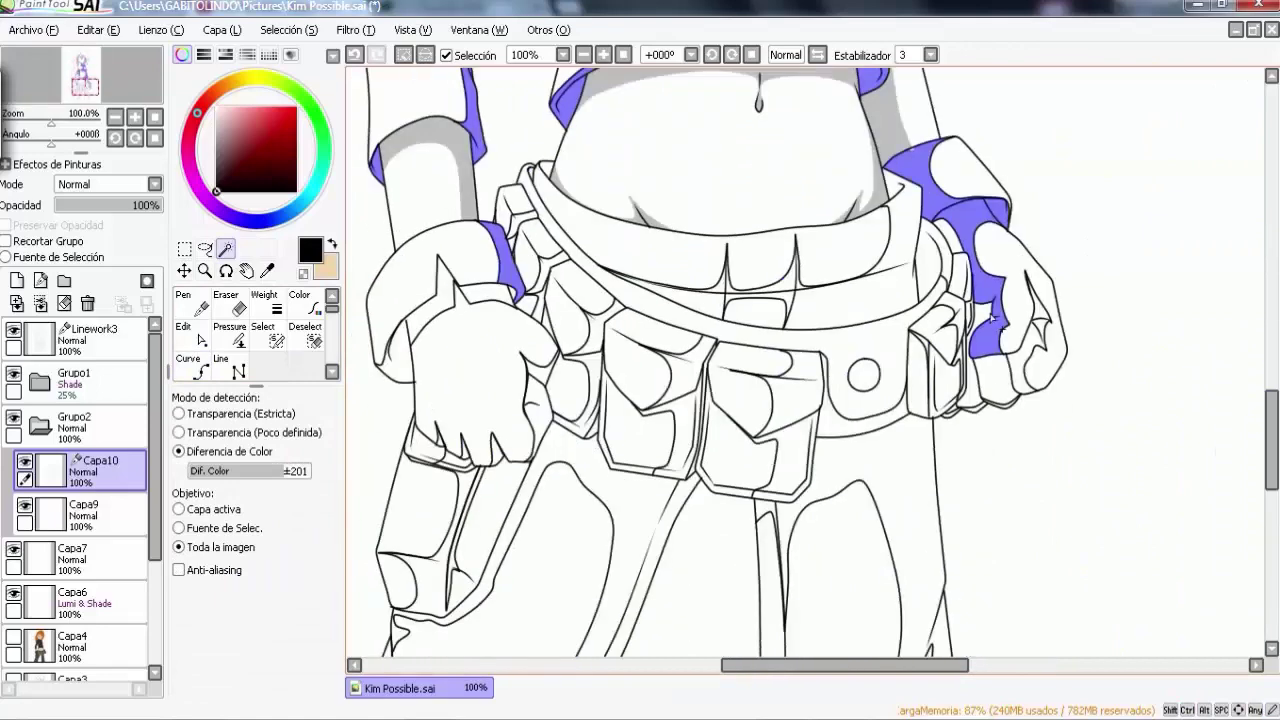
click(497, 450)
click(395, 330)
Step: Add the shadow areas of the waistband, belt, pouches and upper trousers to the selection
click(780, 300)
click(930, 260)
click(540, 285)
click(560, 560)
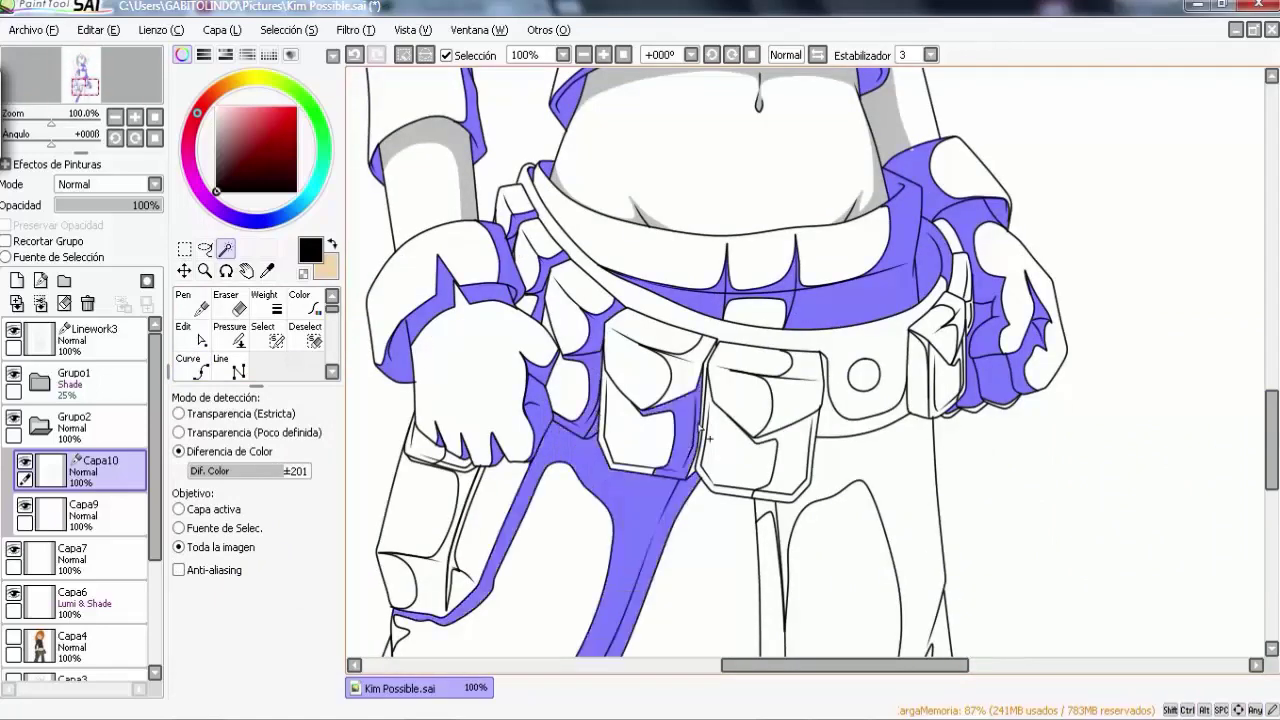
click(850, 560)
click(940, 376)
Step: Clear the selection that spilled outside the trousers and reselect the shadow areas around the thigh pocket and trouser legs
scroll(964, 356, down, 5)
click(491, 266)
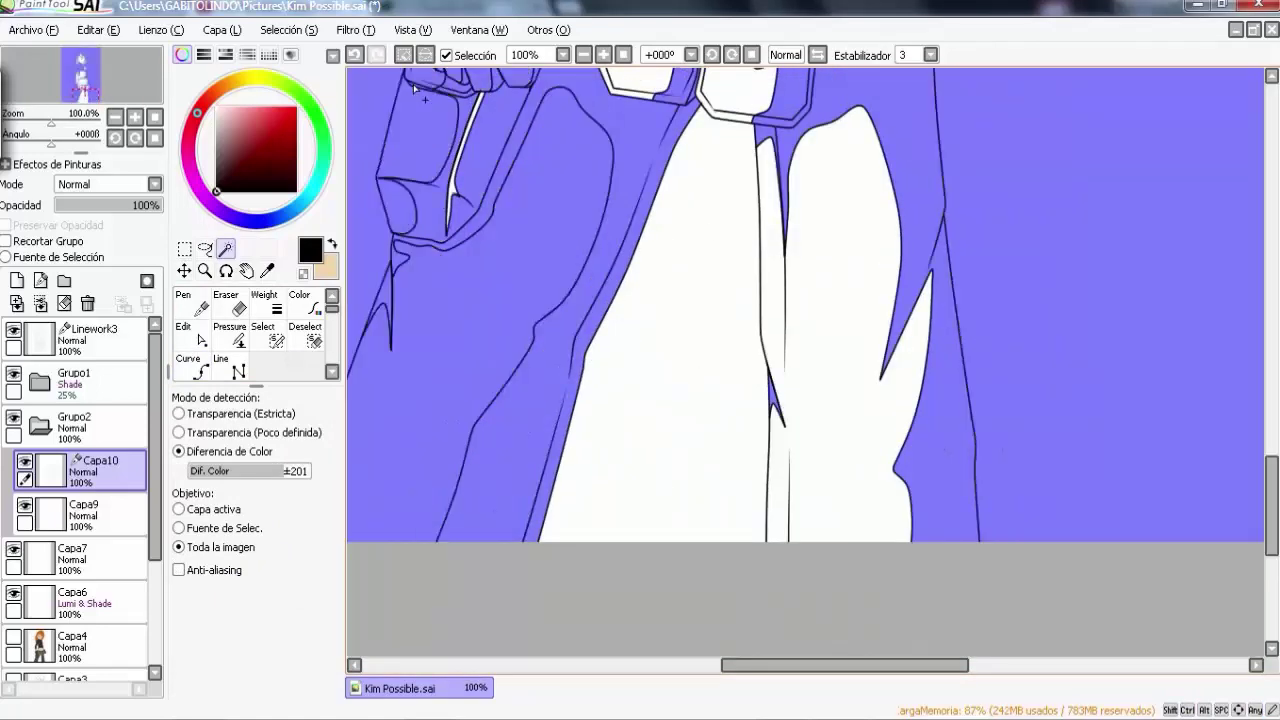
key(ctrl+d)
scroll(618, 227, up, 10)
scroll(618, 227, down, 5)
Step: Fill the selected clothing shadows in black on Capa9 and set Grupo2 to Shade mode at 10% opacity
click(80, 515)
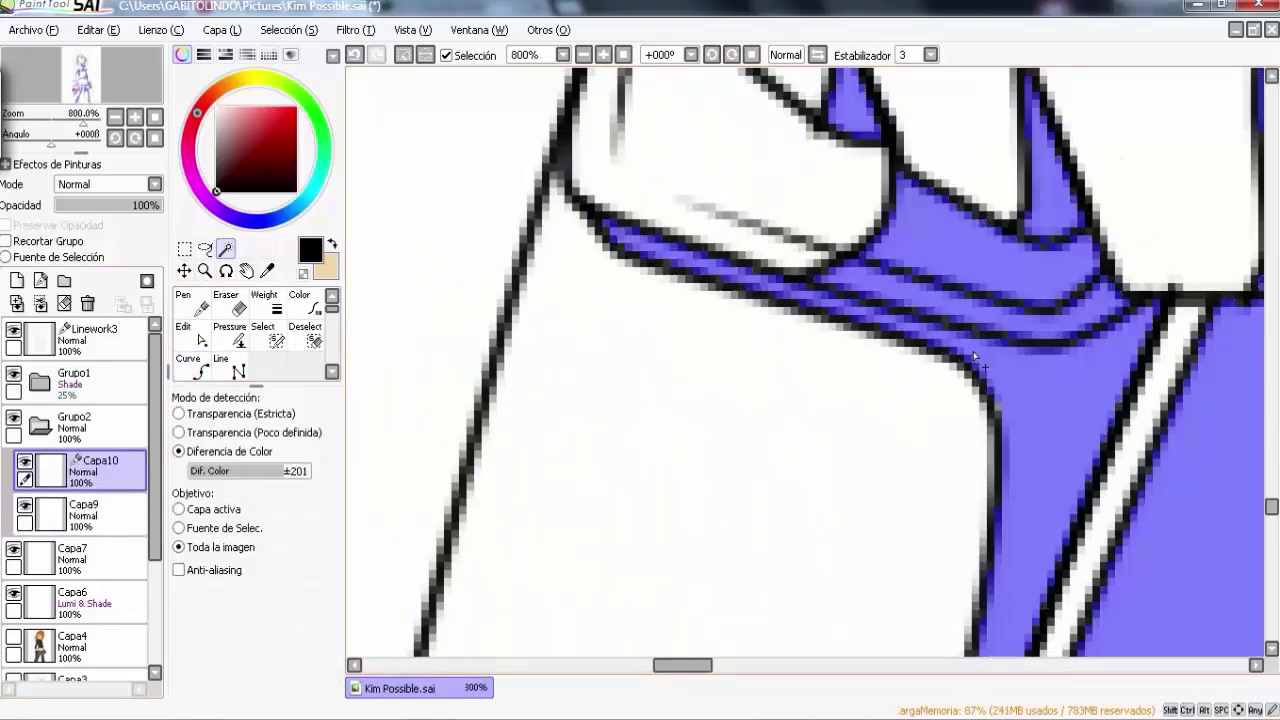
scroll(826, 553, down, 5)
key(n)
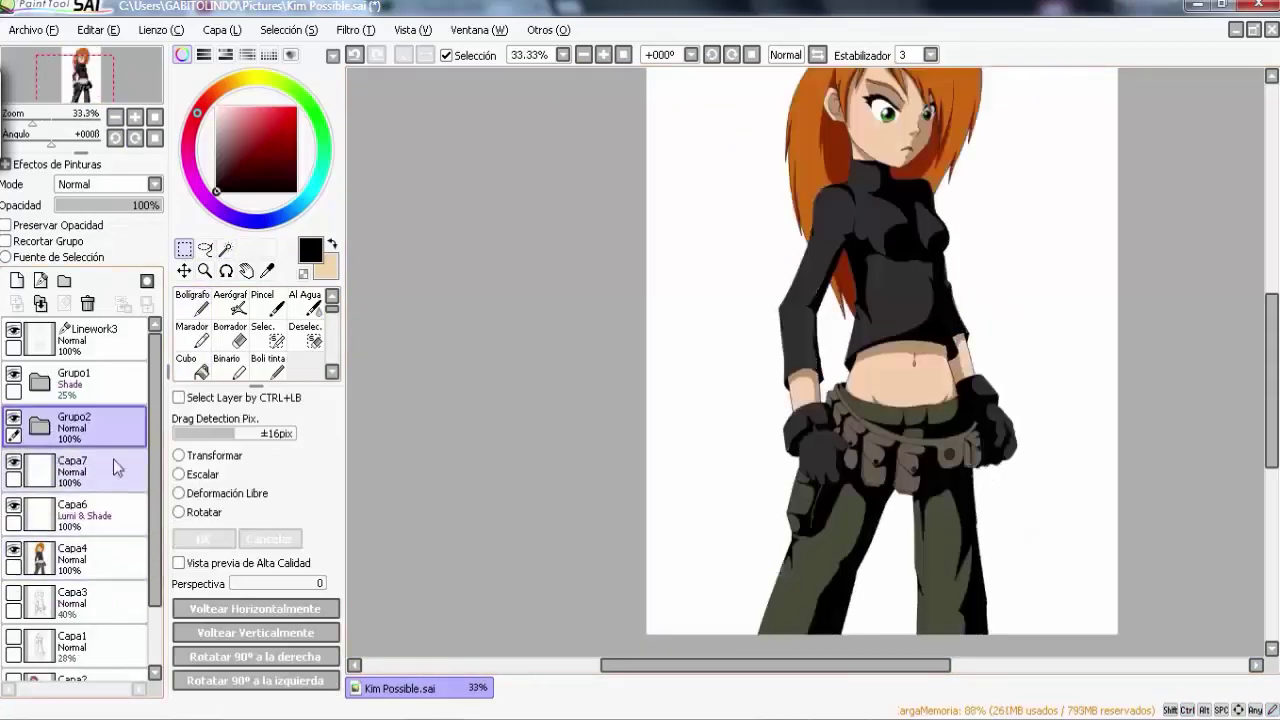
scroll(1268, 378, up, 2)
drag(1268, 378, 1268, 440)
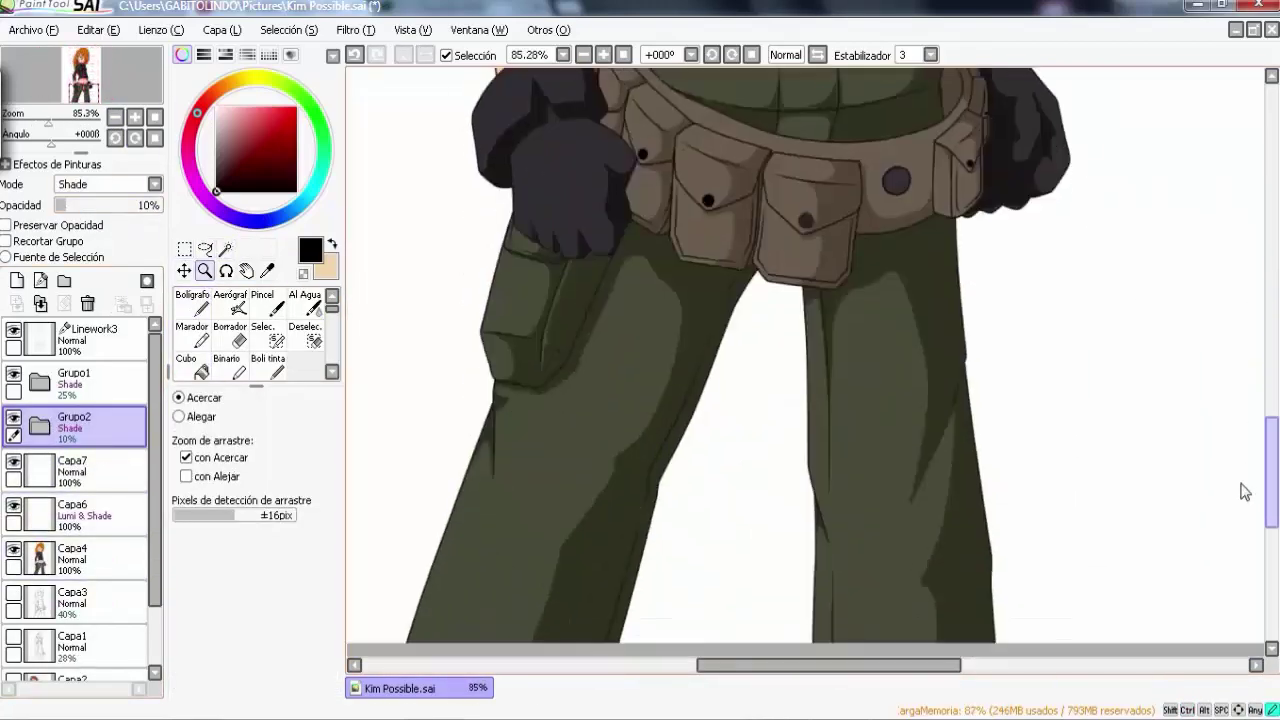
Step: Move the Linework3 layer below Capa7 in the layer stack and check the hair tips beside the near arm
click(70, 465)
drag(70, 465, 70, 330)
key(minus)
drag(100, 400, 113, 462)
click(204, 270)
click(771, 400)
click(391, 254)
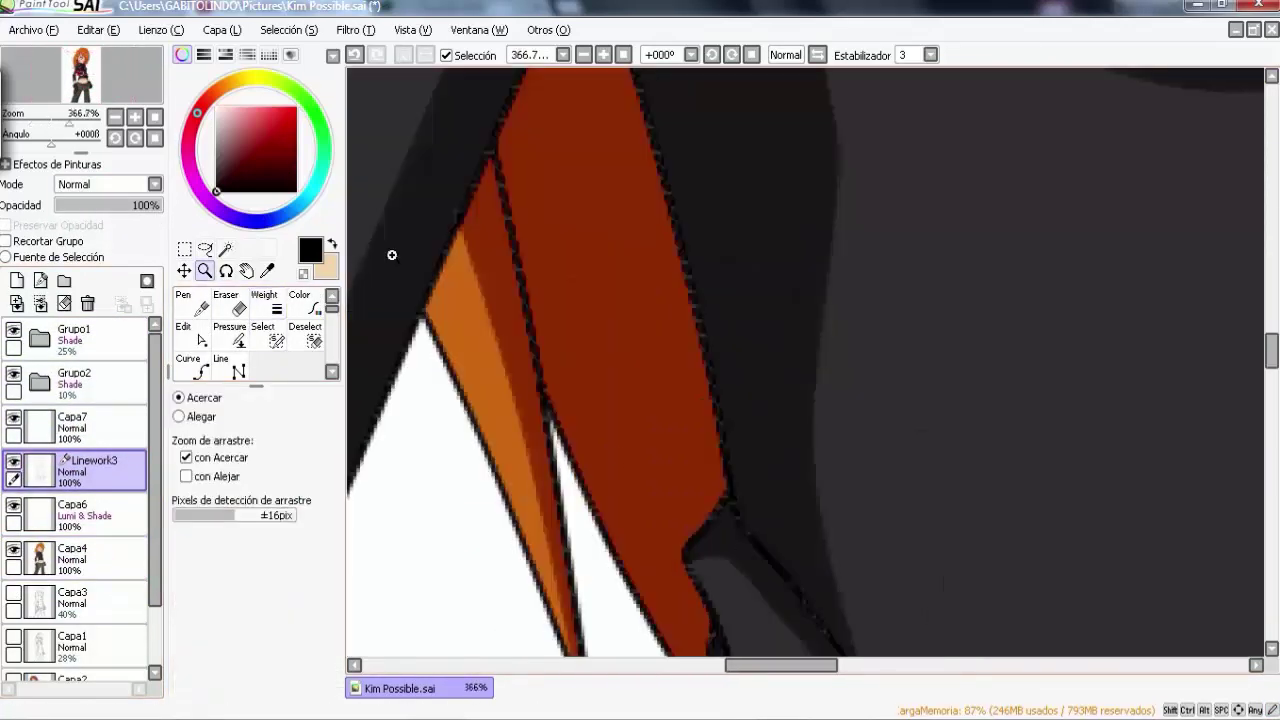
Step: Create a layer group below Linework3 with a linework and a paint layer, and trace white highlight edges along the fringe strands
key(ctrl+0)
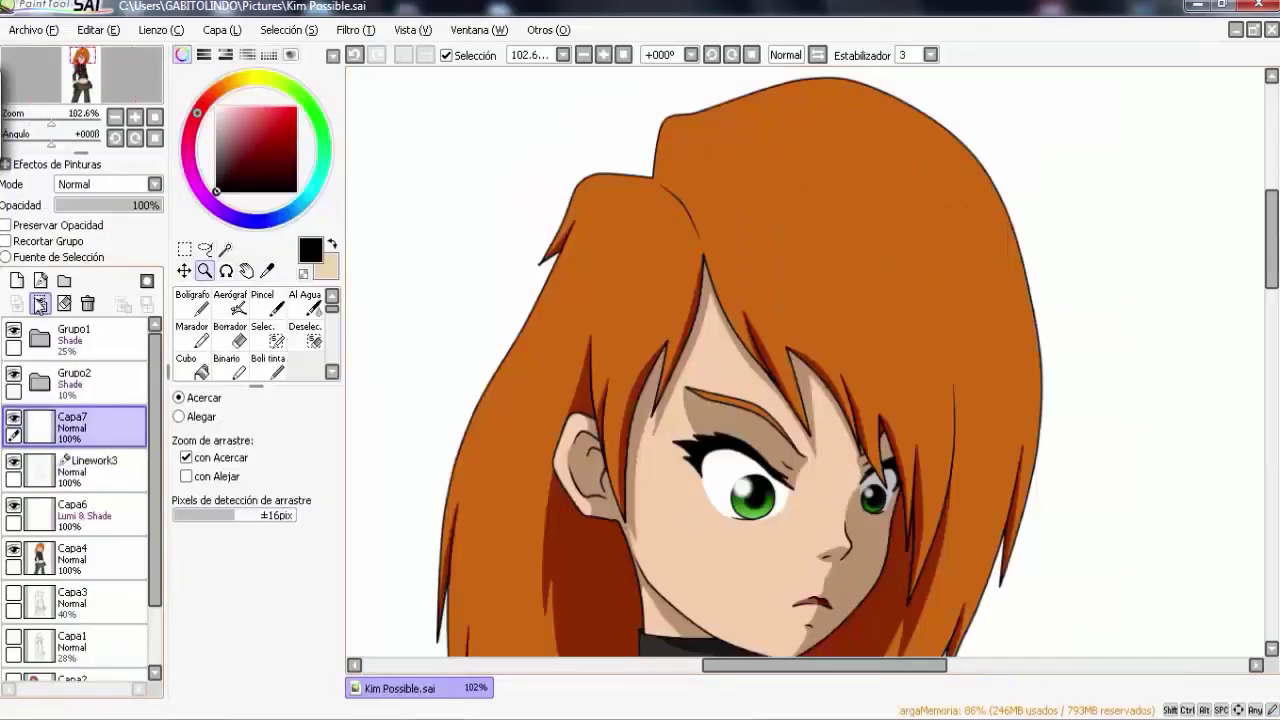
drag(646, 197, 727, 94)
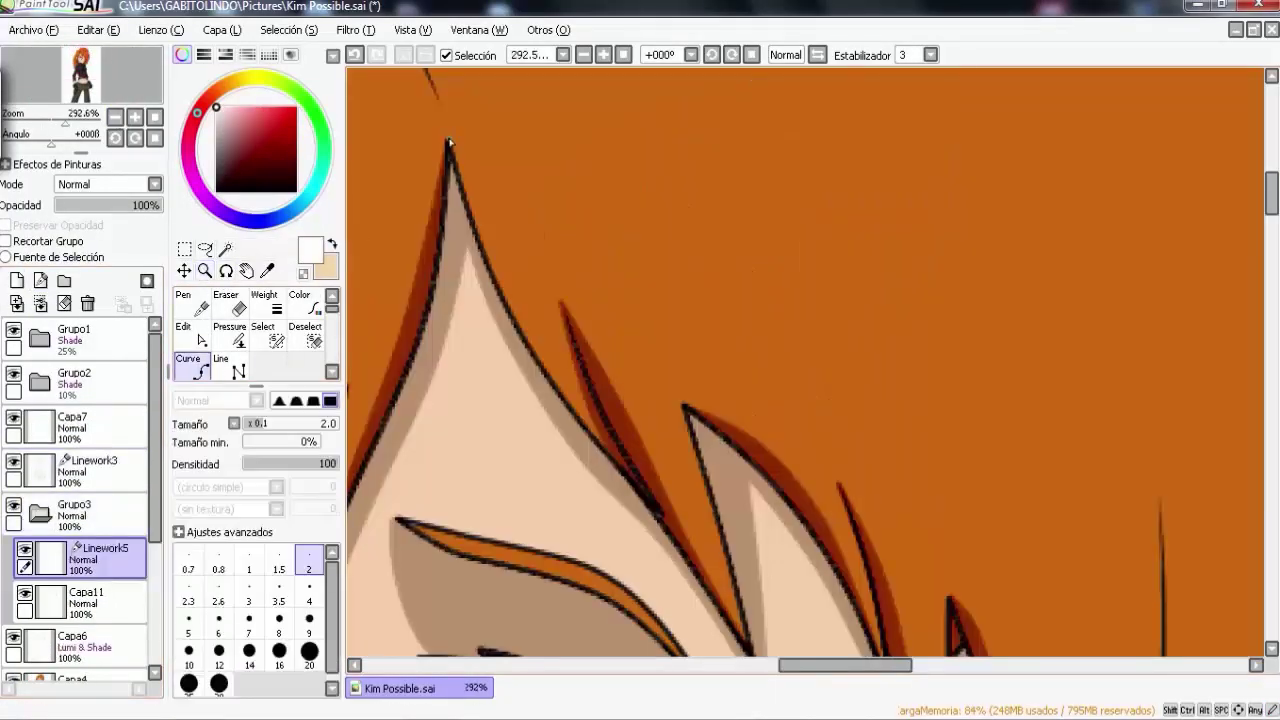
drag(695, 488, 750, 650)
scroll(750, 600, down, 3)
drag(888, 549, 857, 430)
scroll(915, 590, down, 5)
drag(1028, 594, 1052, 325)
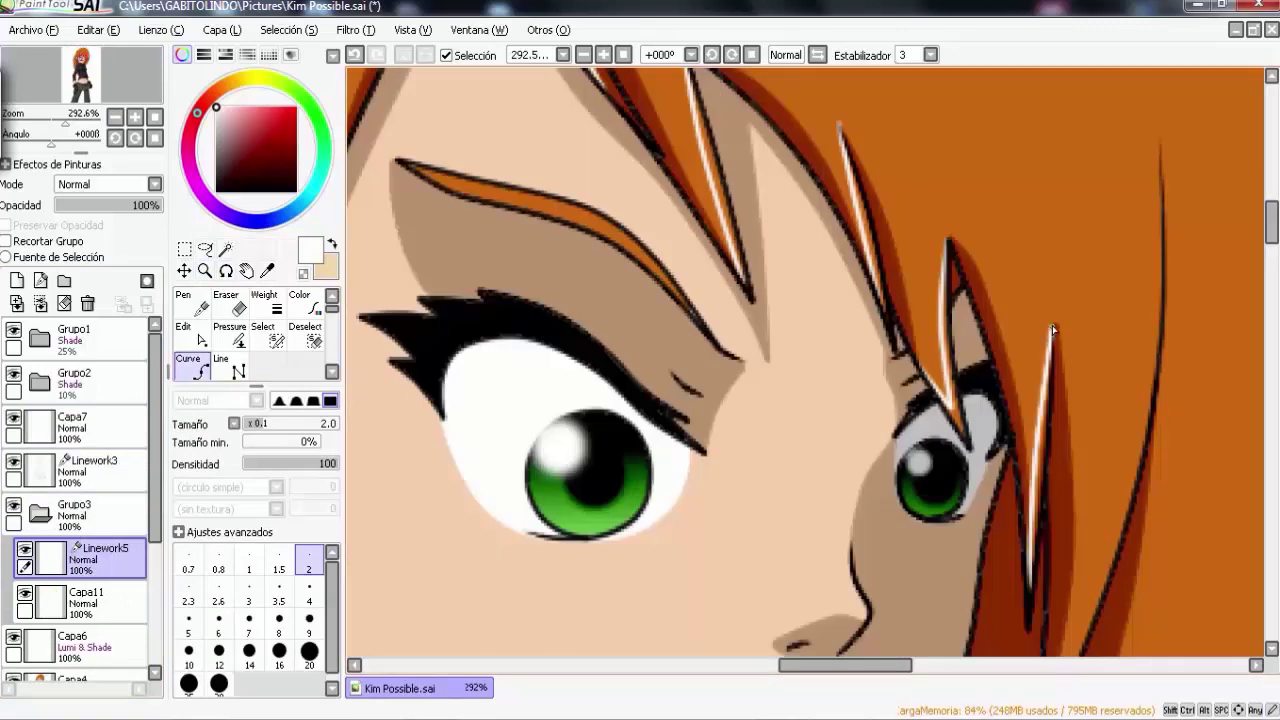
Step: Trace white highlight edges along the long side lock, the hair's outer contour and the side tips on the far side
scroll(842, 127, up, 2)
scroll(900, 400, down, 2)
drag(1070, 650, 1166, 133)
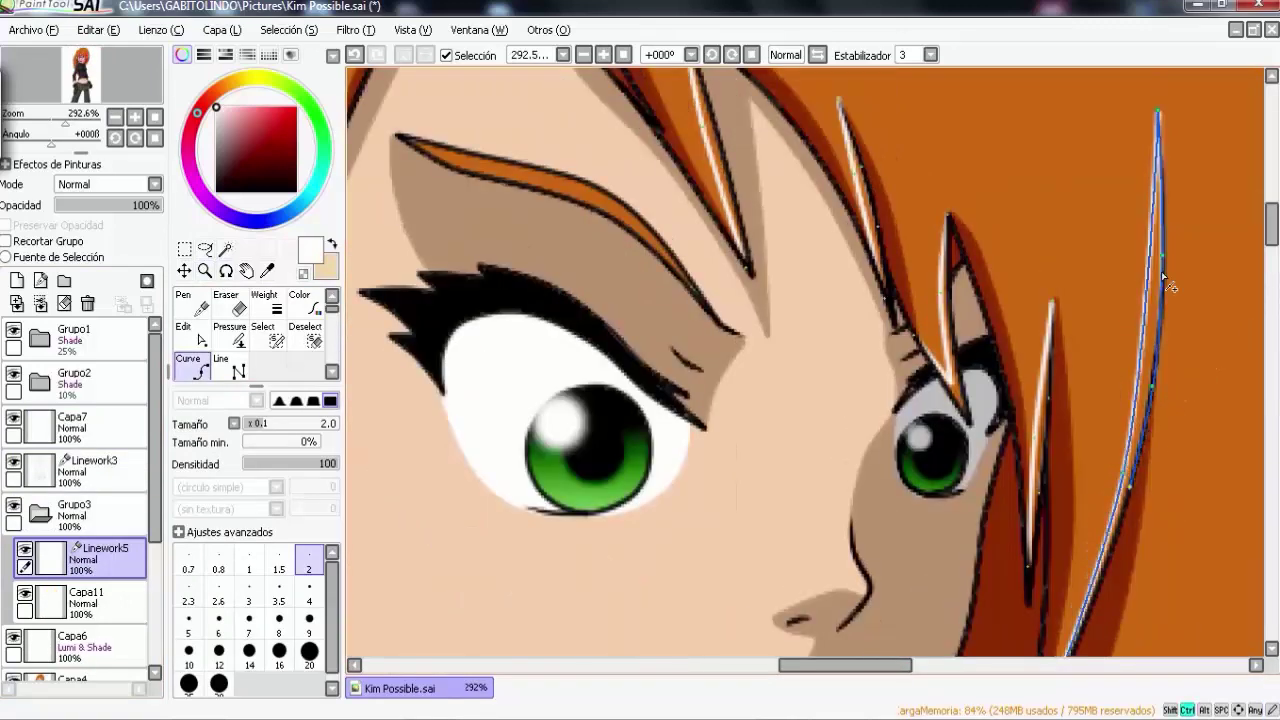
key(Return)
scroll(1165, 285, up, 3)
scroll(1100, 380, down, 6)
scroll(1080, 420, right, 3)
scroll(1057, 455, up, 4)
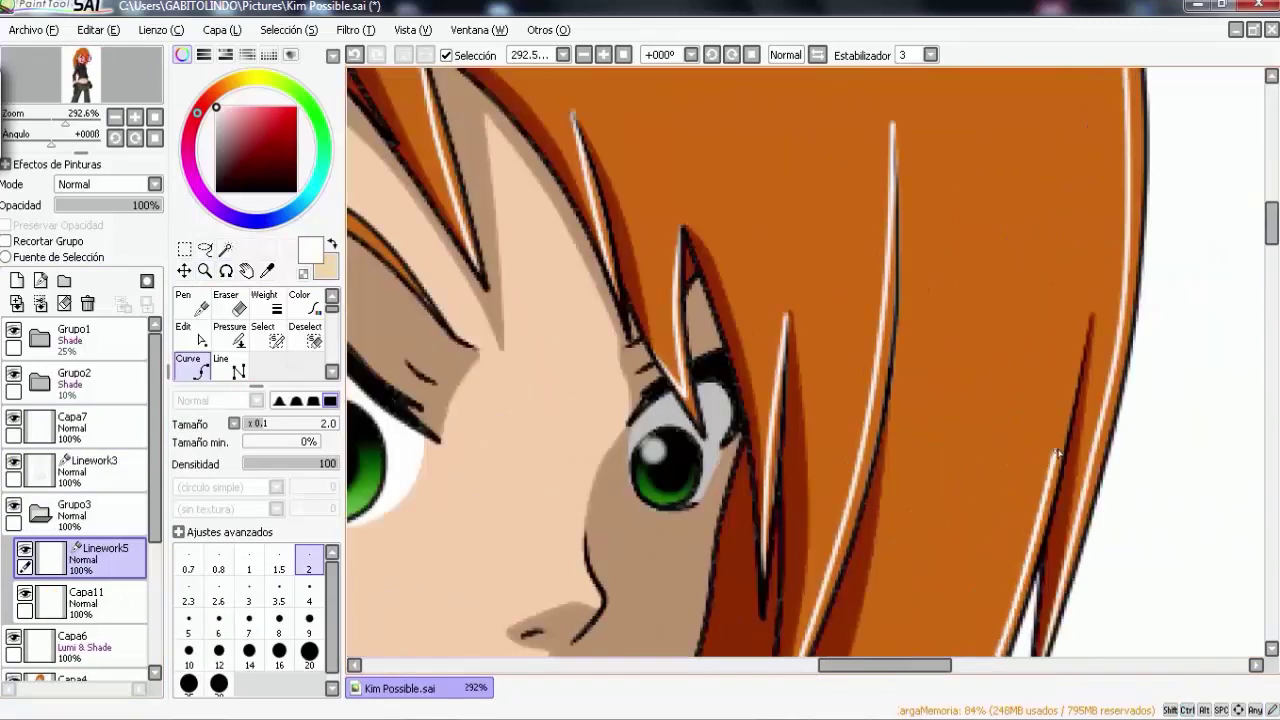
Step: Outline a four-sided white highlight on the near cheek below the eye
scroll(1057, 455, up, 3)
scroll(900, 380, left, 5)
scroll(800, 320, down, 5)
drag(683, 265, 757, 283)
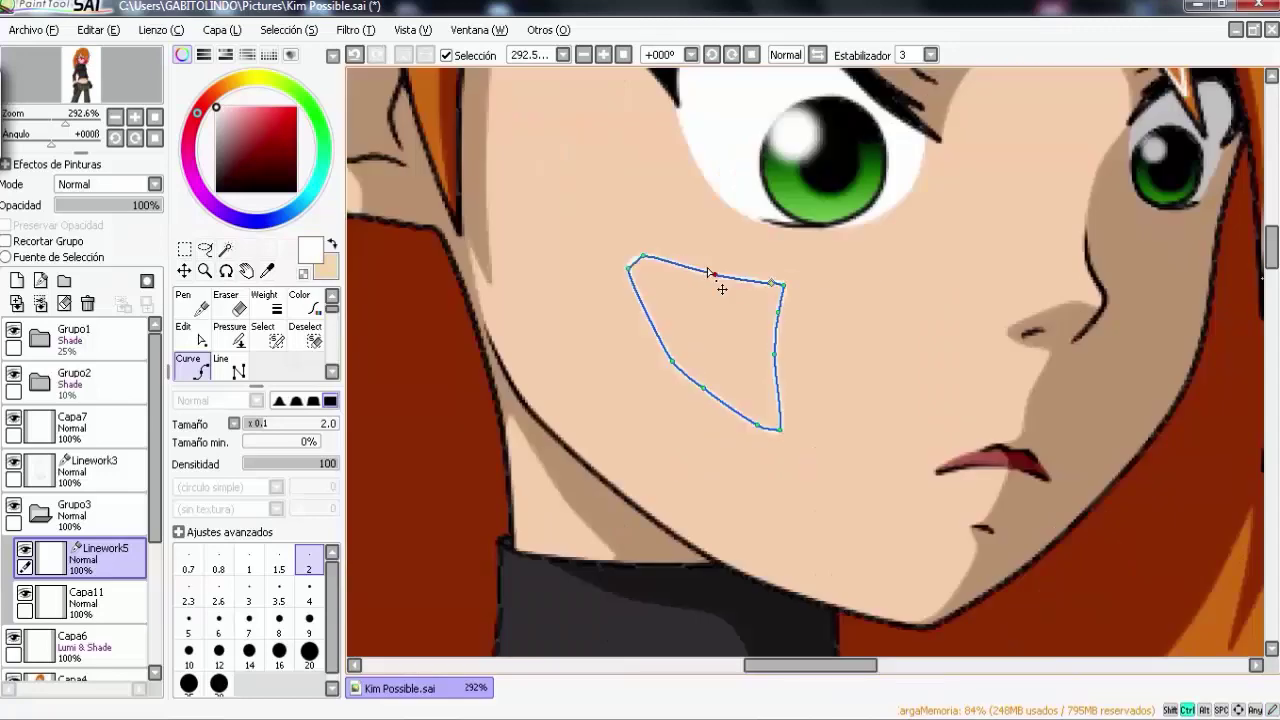
key(Return)
Step: Trace white highlight edges on the strands beside the ear and along the tuft at the near side of the crown
scroll(772, 290, down, 5)
scroll(505, 320, up, 5)
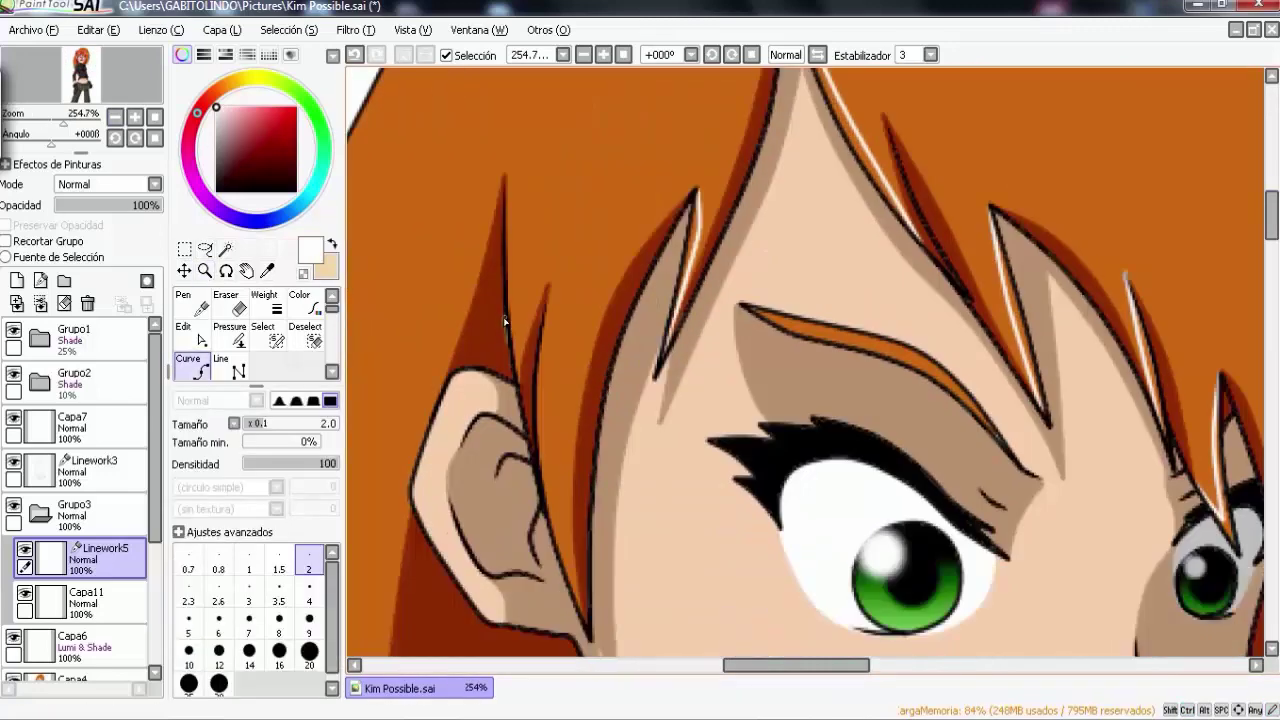
scroll(550, 498, up, 4)
scroll(975, 135, left, 3)
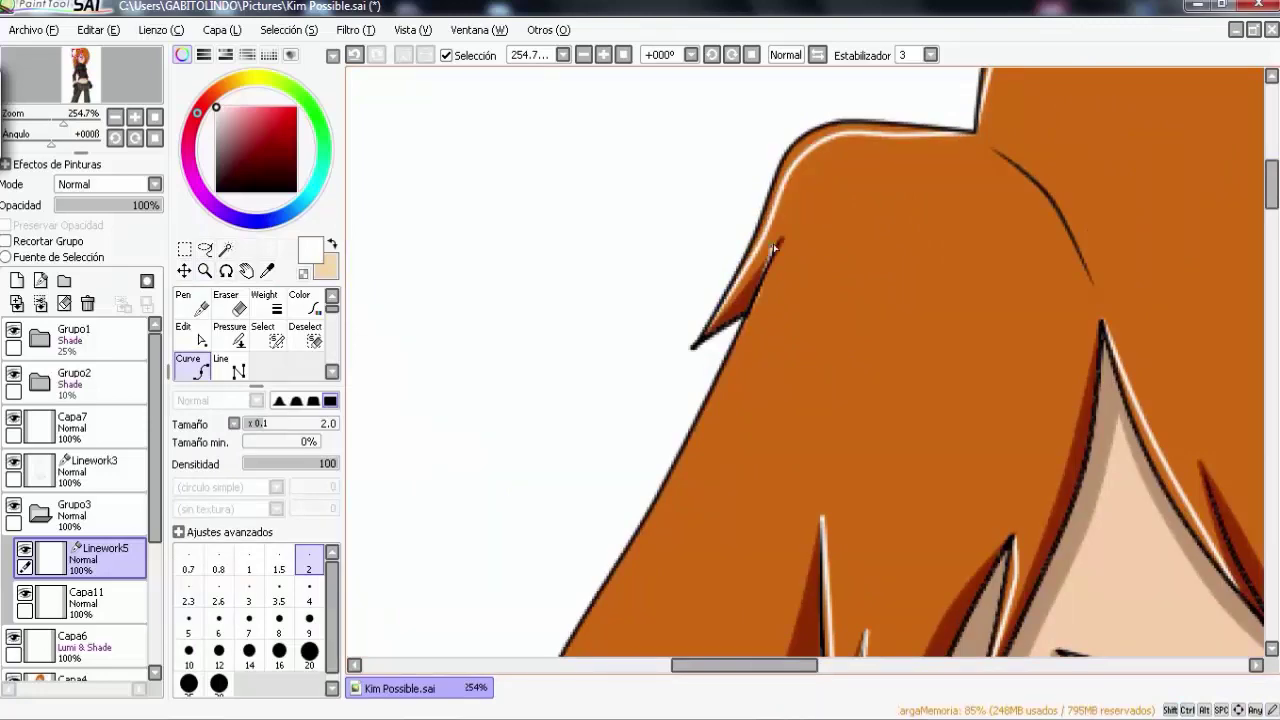
Step: Trace white highlight edges down the long back locks and on the hair tip showing beneath the near arm
scroll(773, 248, down, 10)
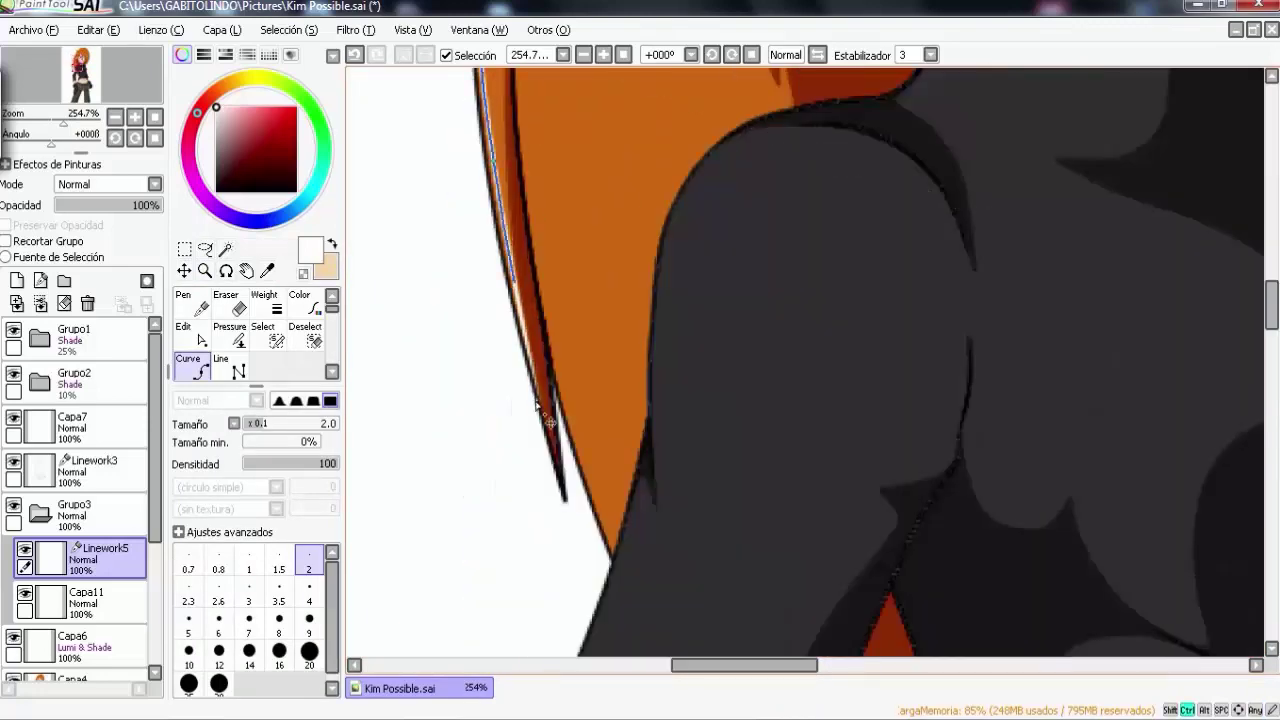
scroll(549, 422, up, 3)
scroll(857, 396, down, 5)
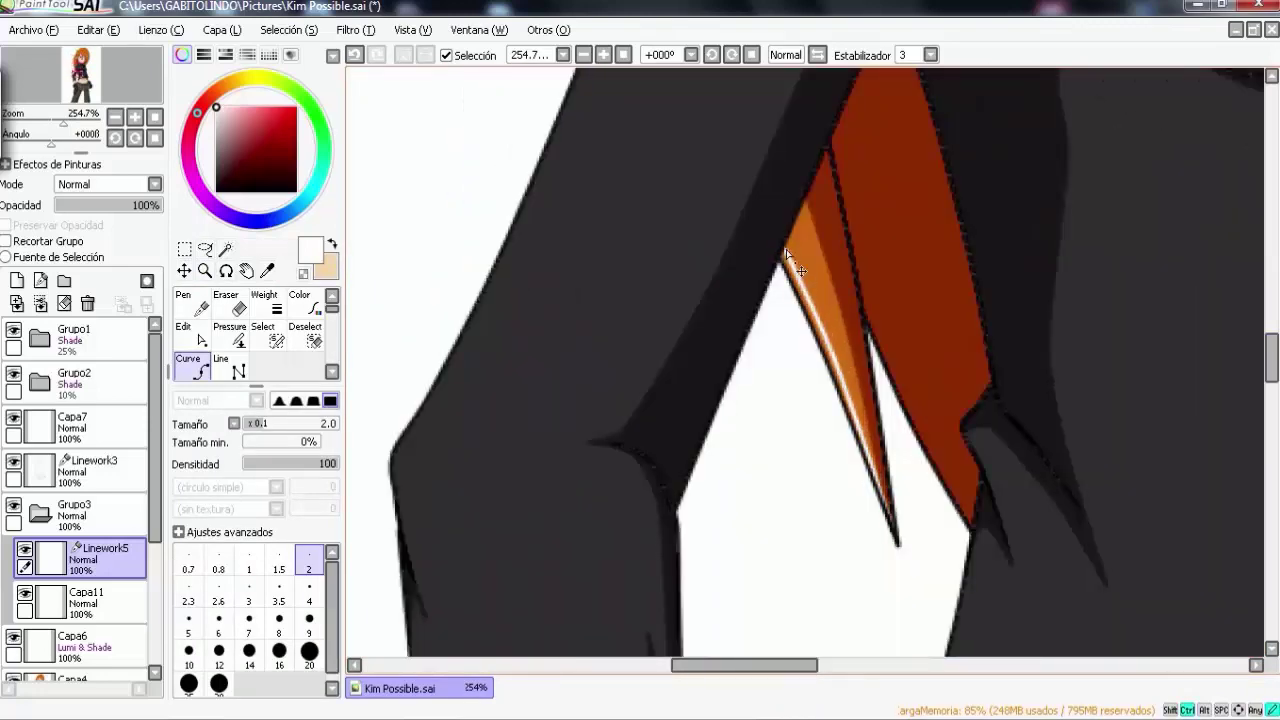
Step: Outline a roughly triangular white highlight on the midriff beside the navel
scroll(787, 252, up, 5)
scroll(700, 250, down, 3)
scroll(618, 250, up, 3)
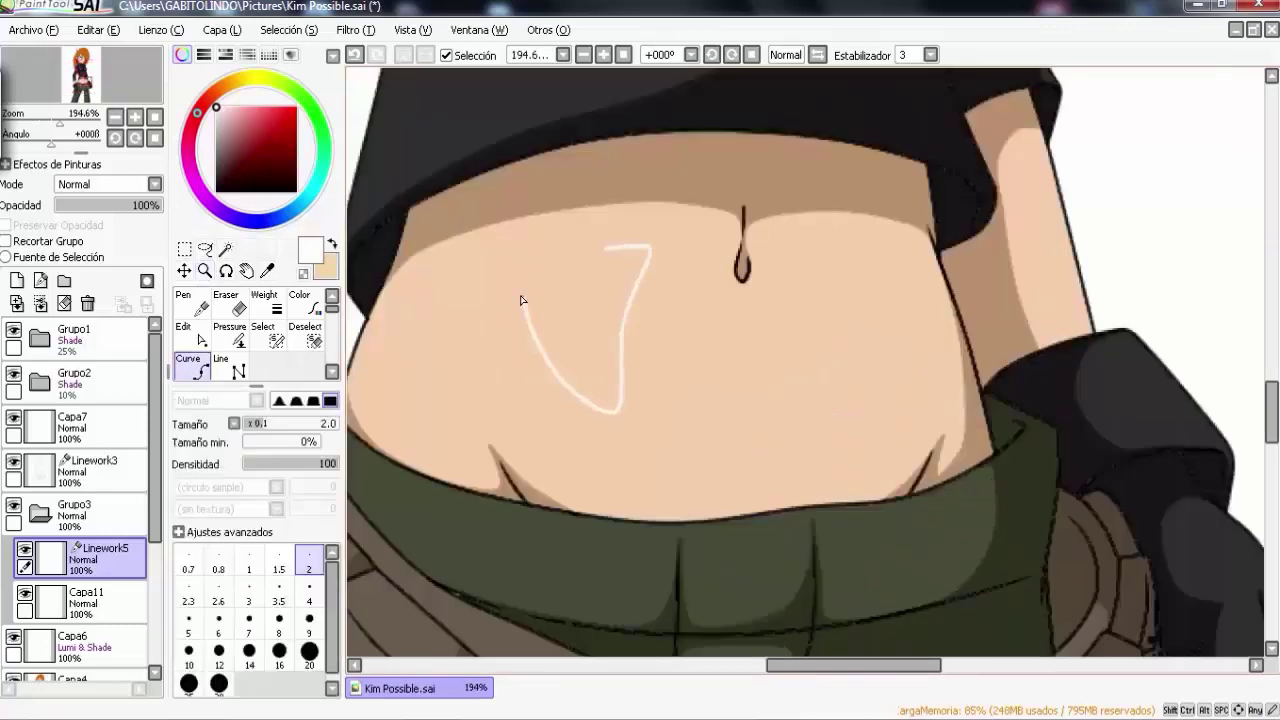
Step: Set the Magic Wand to colour-difference detection and select the highlight slivers along the near hair contour, fringe and ear strands
scroll(520, 300, down, 10)
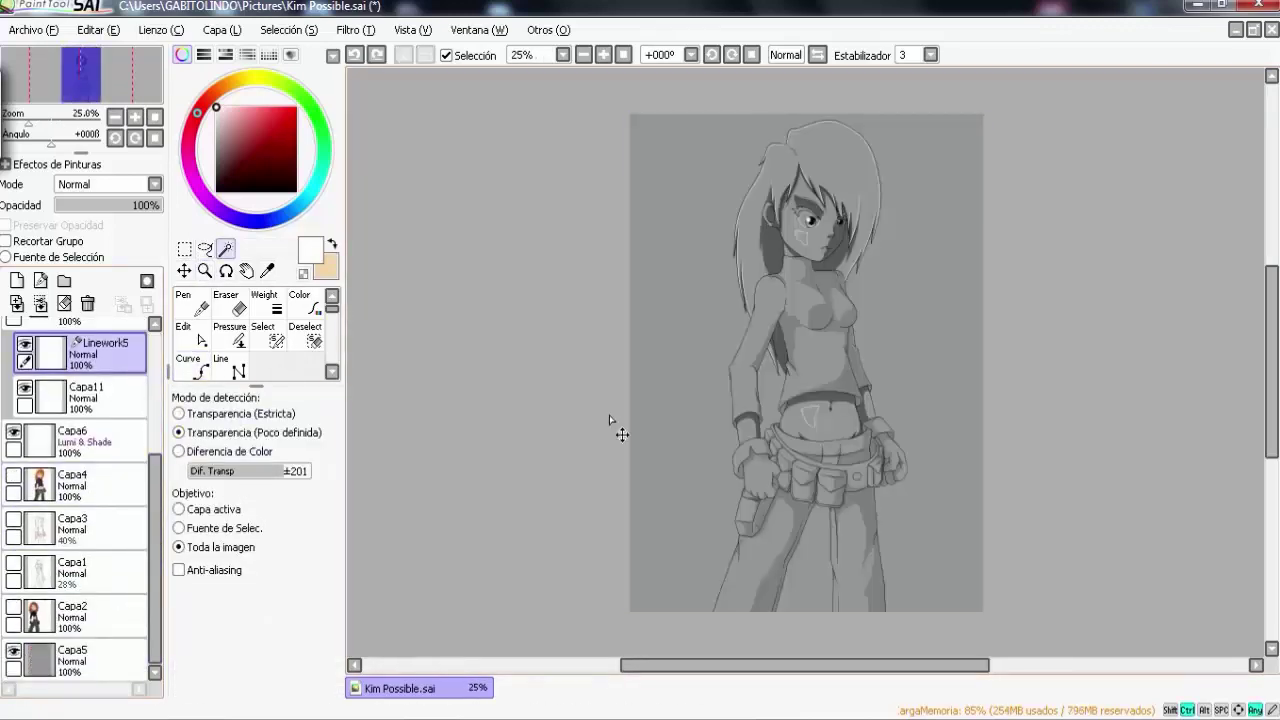
click(245, 455)
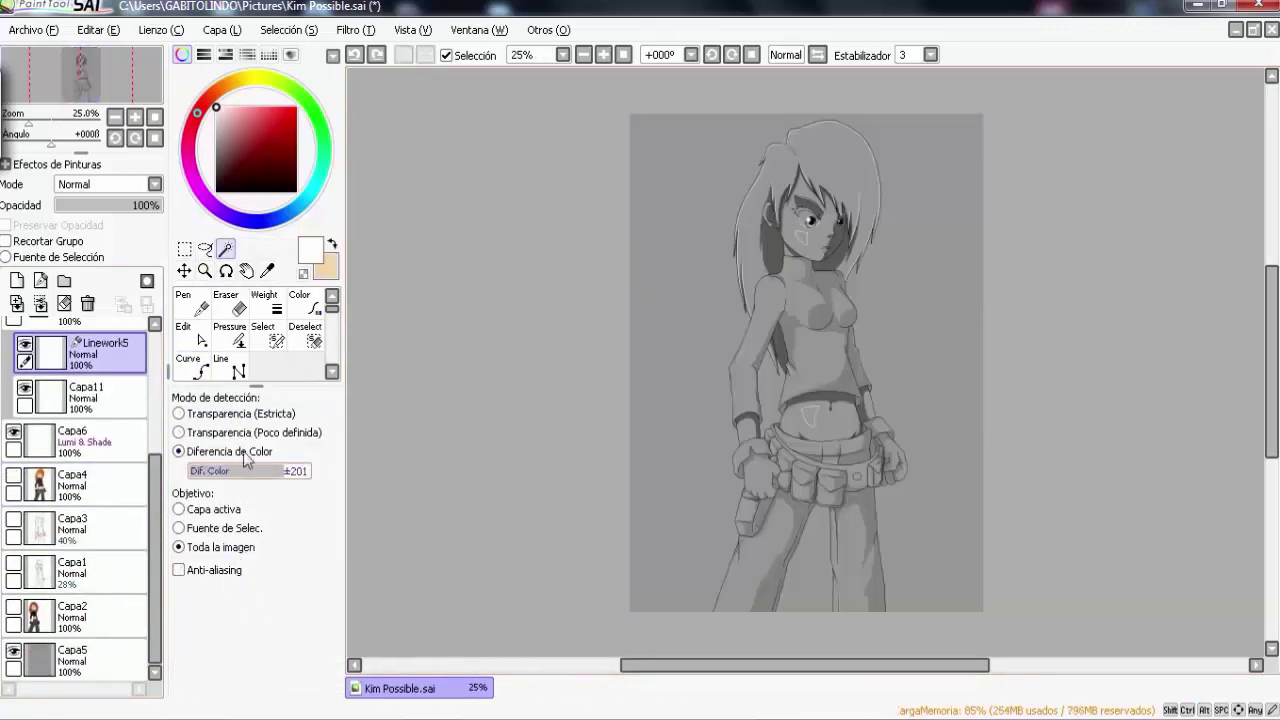
scroll(643, 318, up, 6)
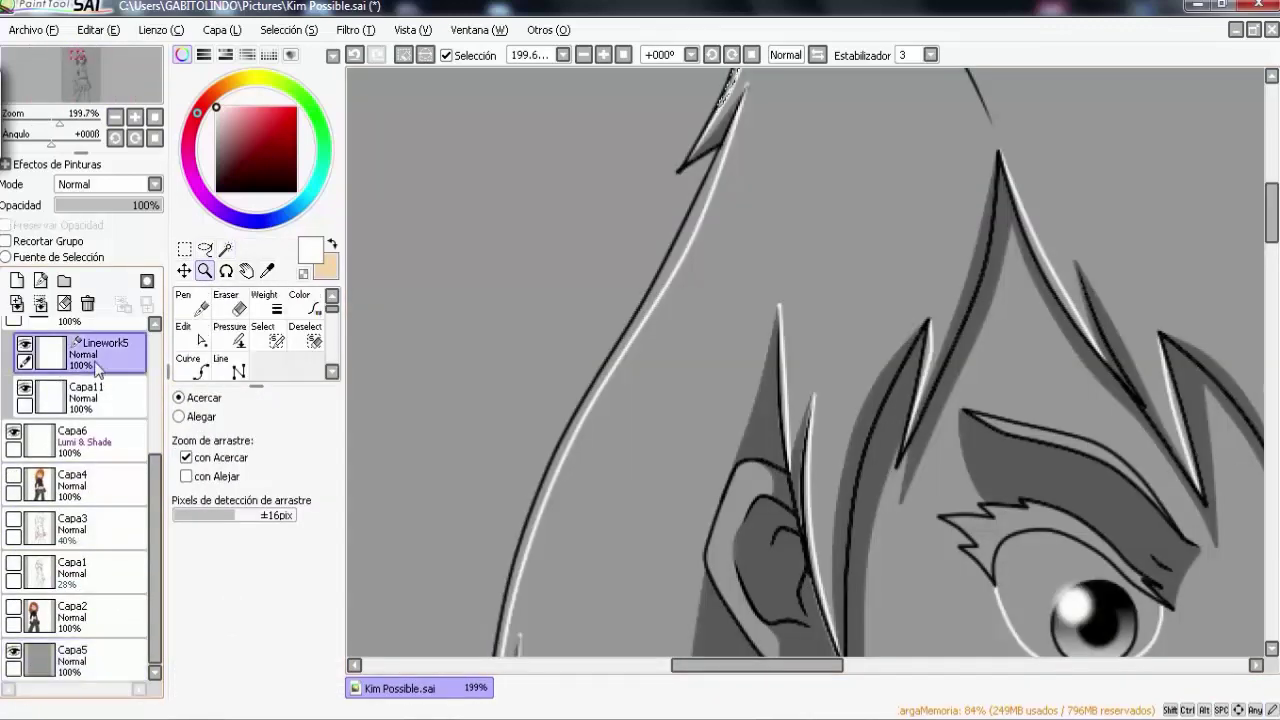
click(592, 405)
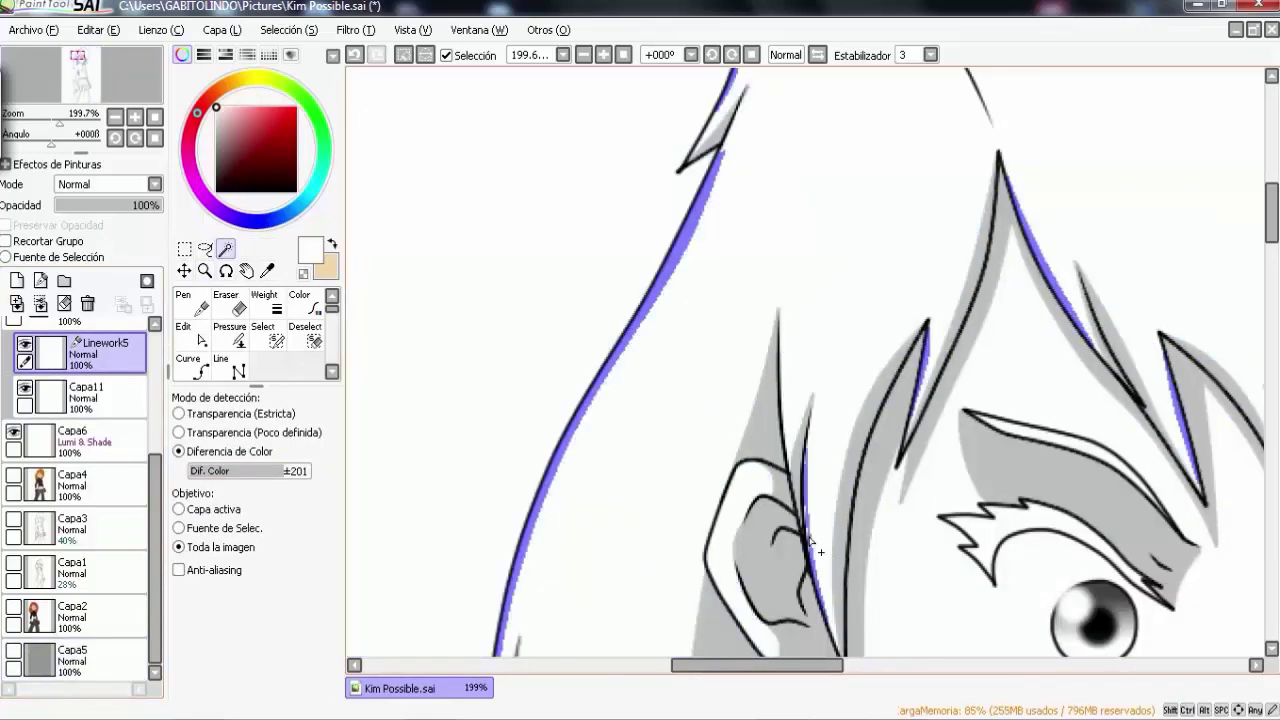
click(812, 541)
Step: Add the cheek highlight and the far-side lock and fringe highlights to the selection, retouching the highlight lines where needed
scroll(541, 494, down, 5)
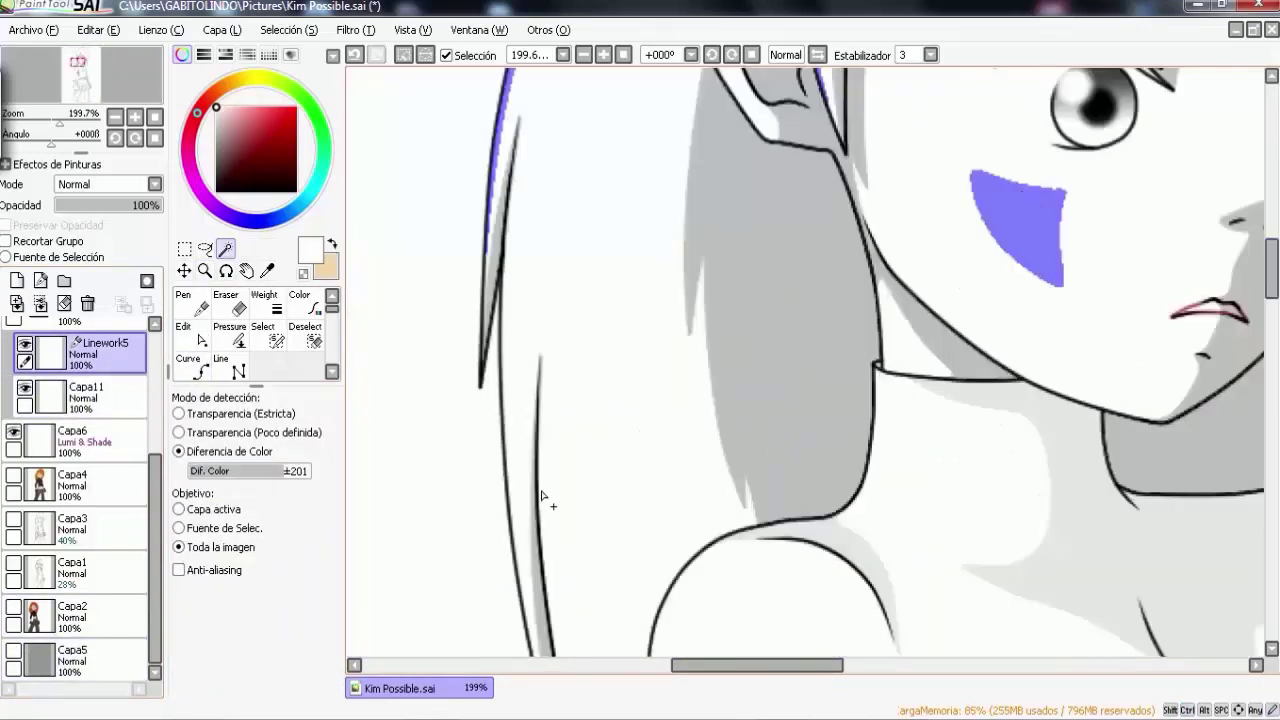
scroll(1023, 366, down, 5)
scroll(574, 318, up, 8)
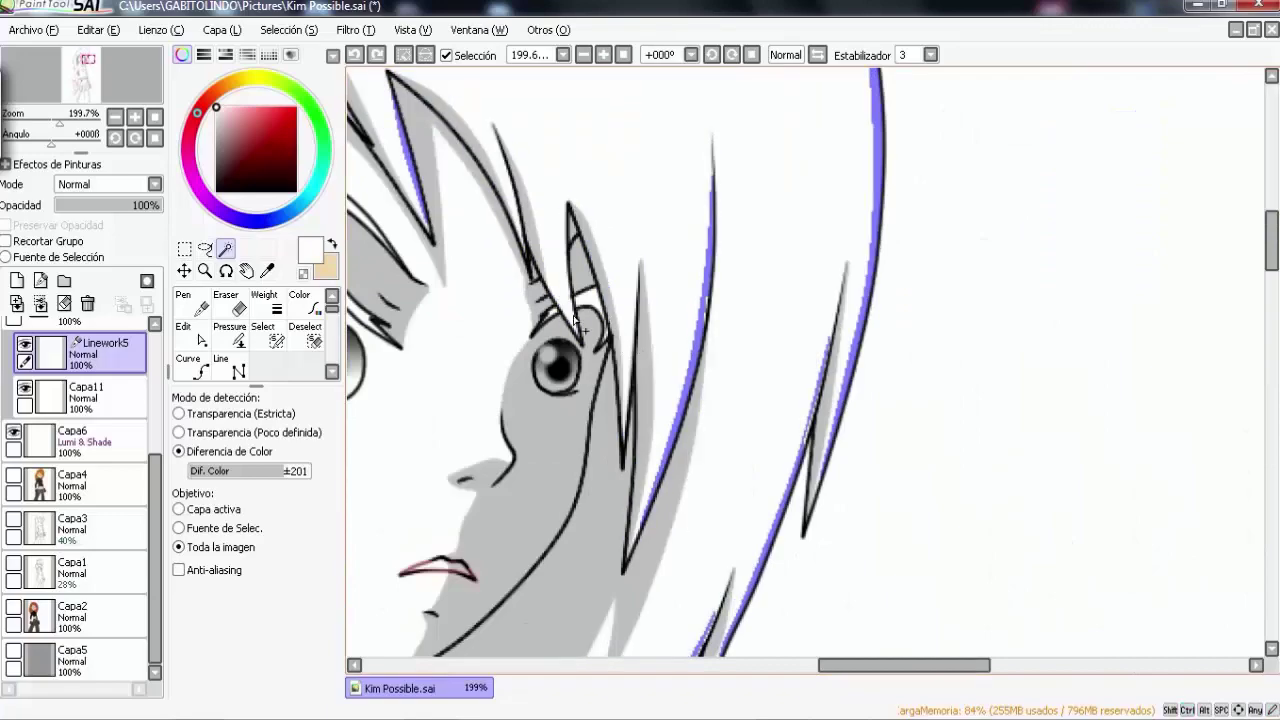
click(197, 368)
click(225, 249)
click(197, 368)
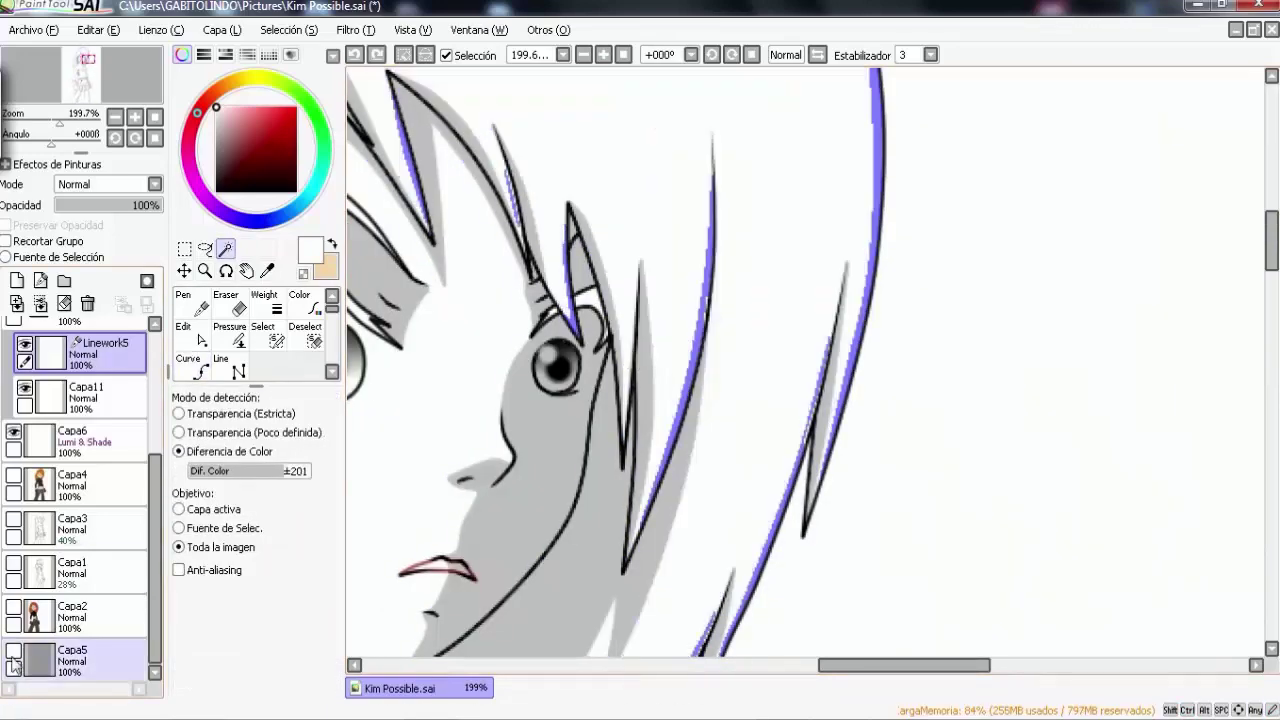
Step: Draw white curves across the hair from side to side to bound a shine band, with the grey Capa5 background shown
scroll(630, 310, down, 5)
scroll(630, 310, up, 8)
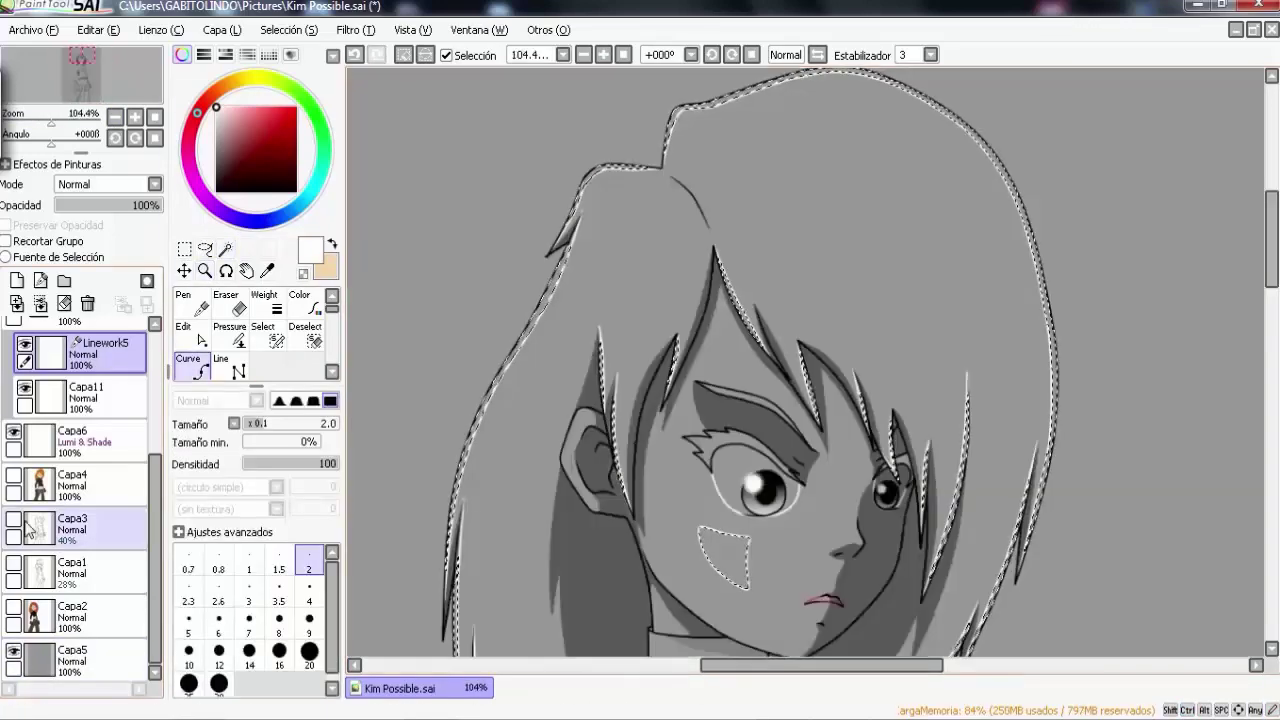
click(1040, 310)
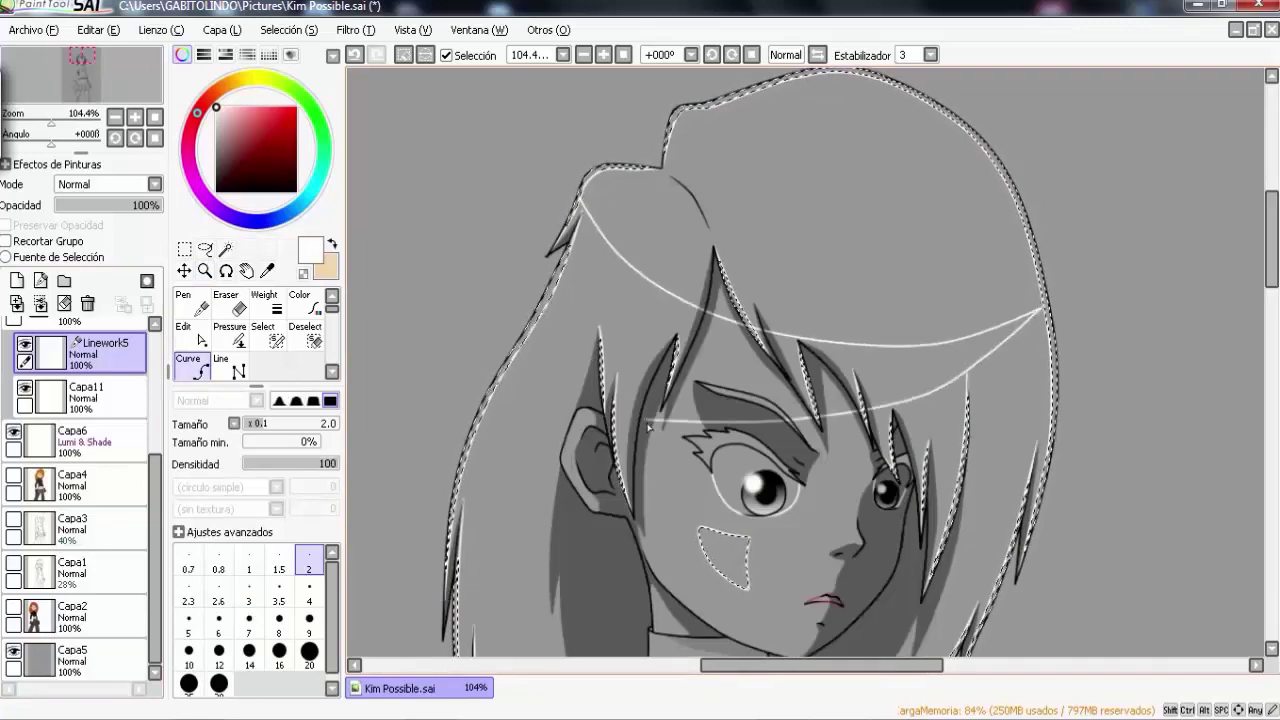
Step: Add the hair's shine band to the selection and paint the selected highlights white on Capa11 with a size 500 pen
click(225, 249)
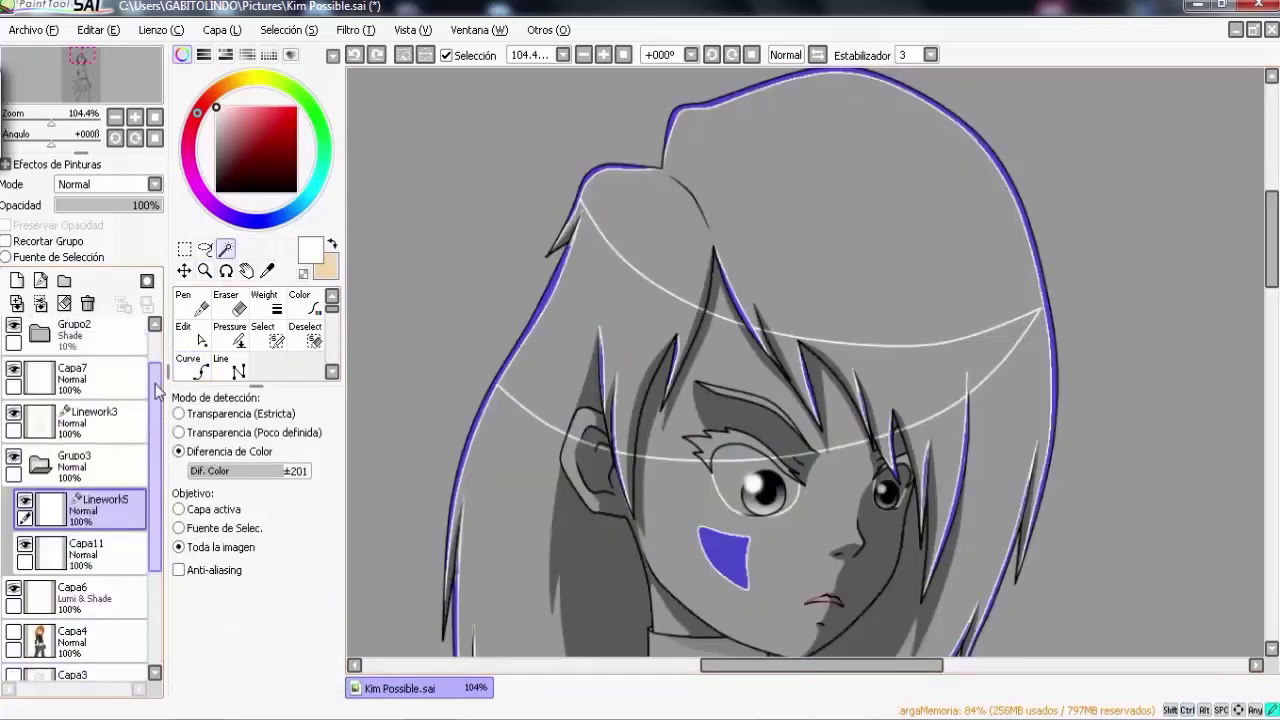
scroll(153, 648, down, 3)
click(85, 395)
scroll(865, 315, down, 5)
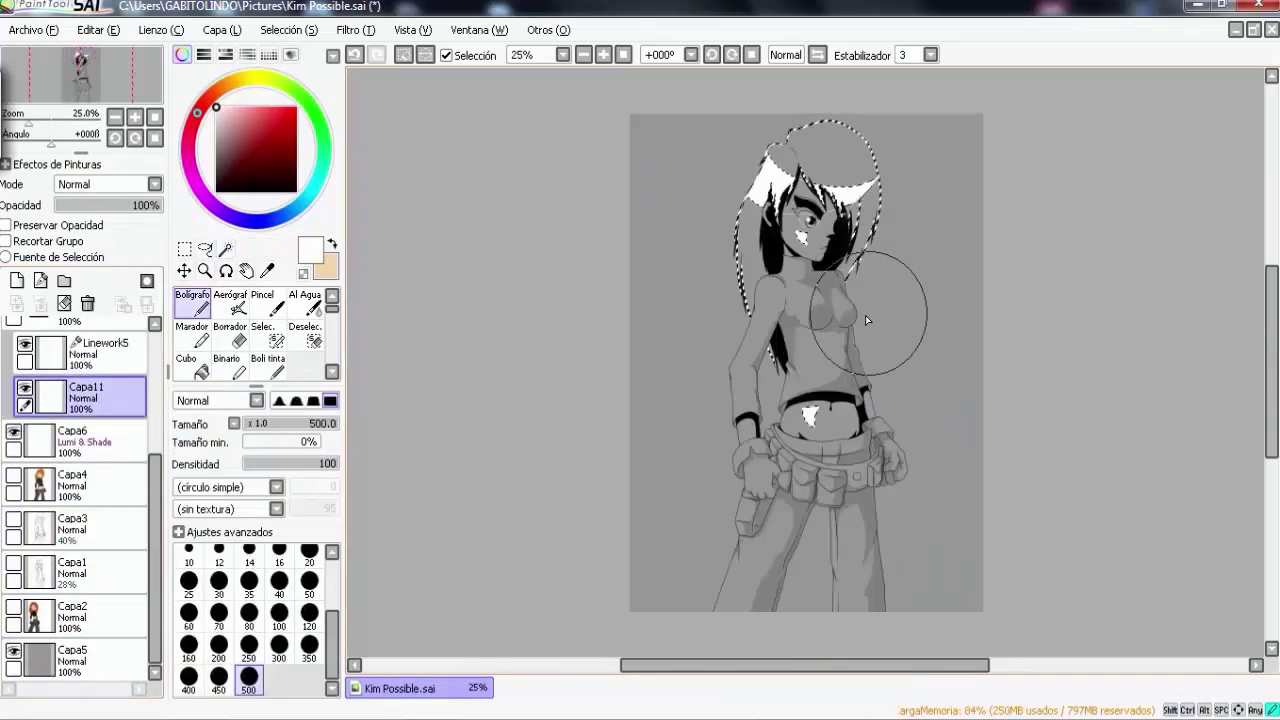
Step: Erase excess highlight lines on Linework5 and set the Grupo3 group to Luminosidad blending at 10% opacity, with the Capa4 colours shown
scroll(865, 315, up, 10)
key(ctrl+t)
click(137, 360)
drag(876, 371, 737, 408)
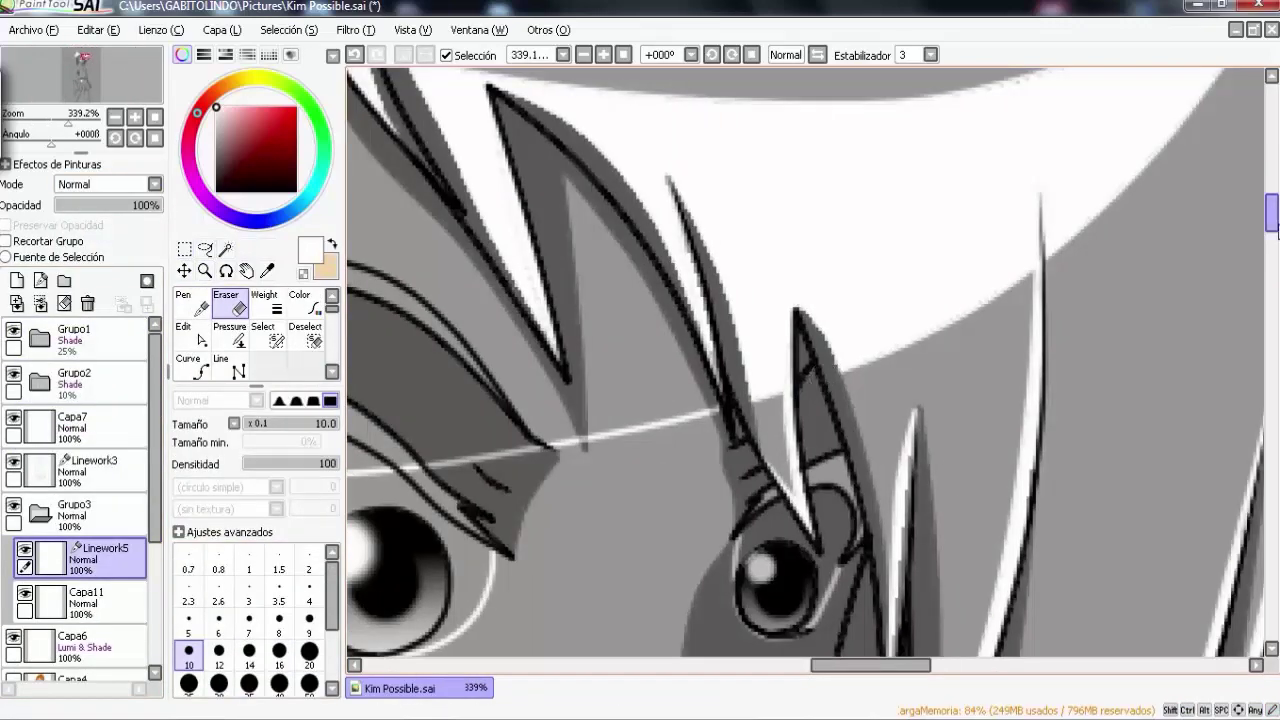
scroll(460, 459, down, 5)
click(73, 510)
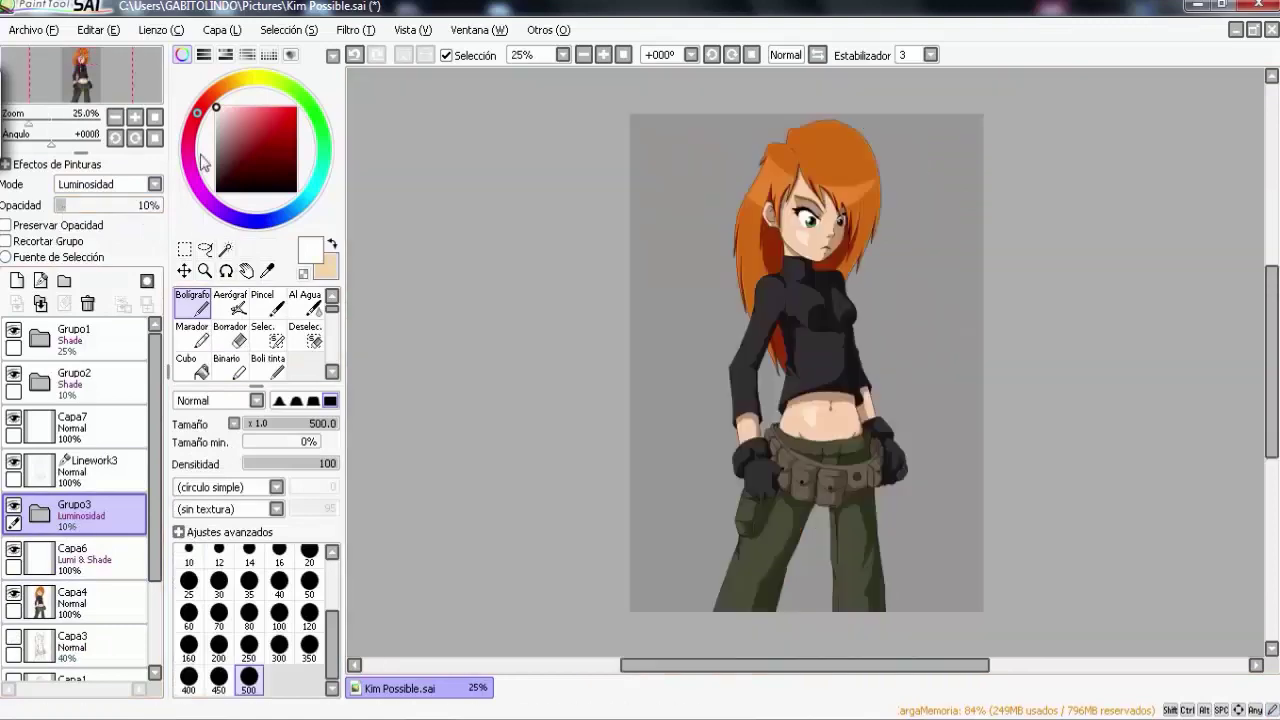
Step: Select the whole figure's silhouette with the Magic Wand from Linework3 and add a new layer above all the others
click(225, 248)
click(95, 470)
click(800, 350)
click(16, 280)
Step: Airbrush soft black shading over the figure inside the selection with a size 100 brush, and add soft white light on another new layer
click(204, 270)
click(928, 336)
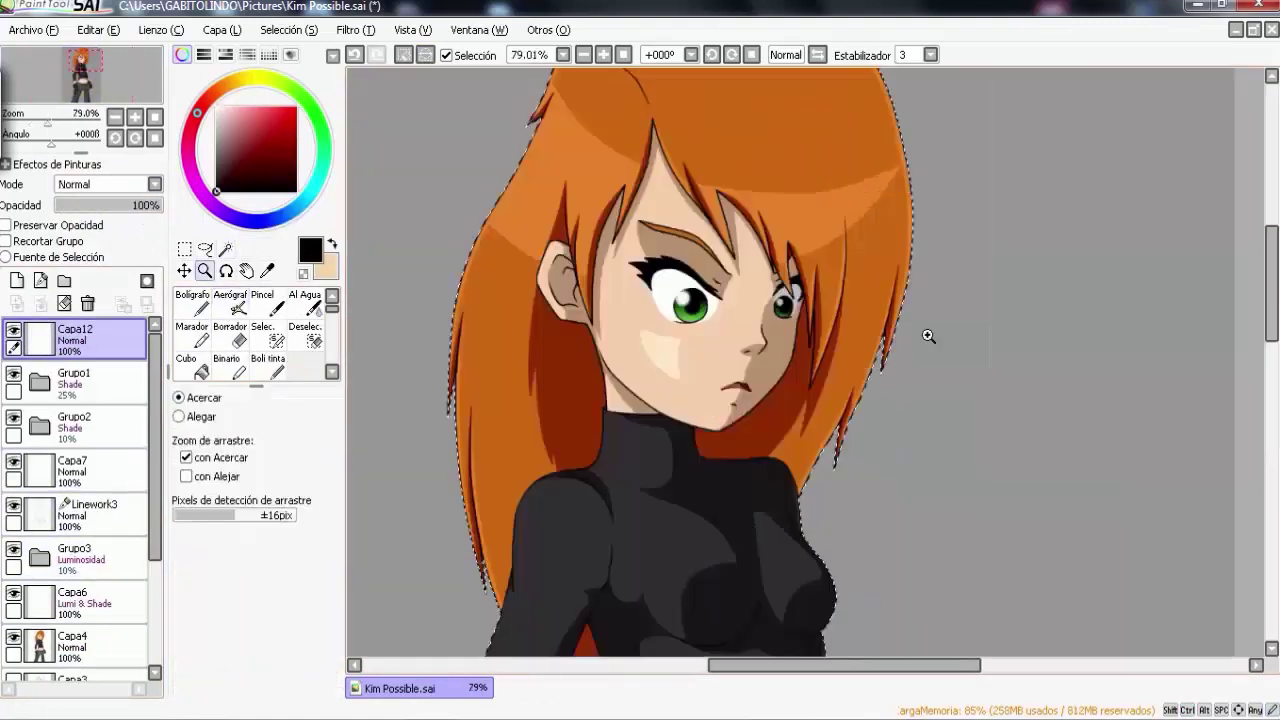
drag(928, 336, 835, 474)
key(v)
scroll(800, 400, down, 10)
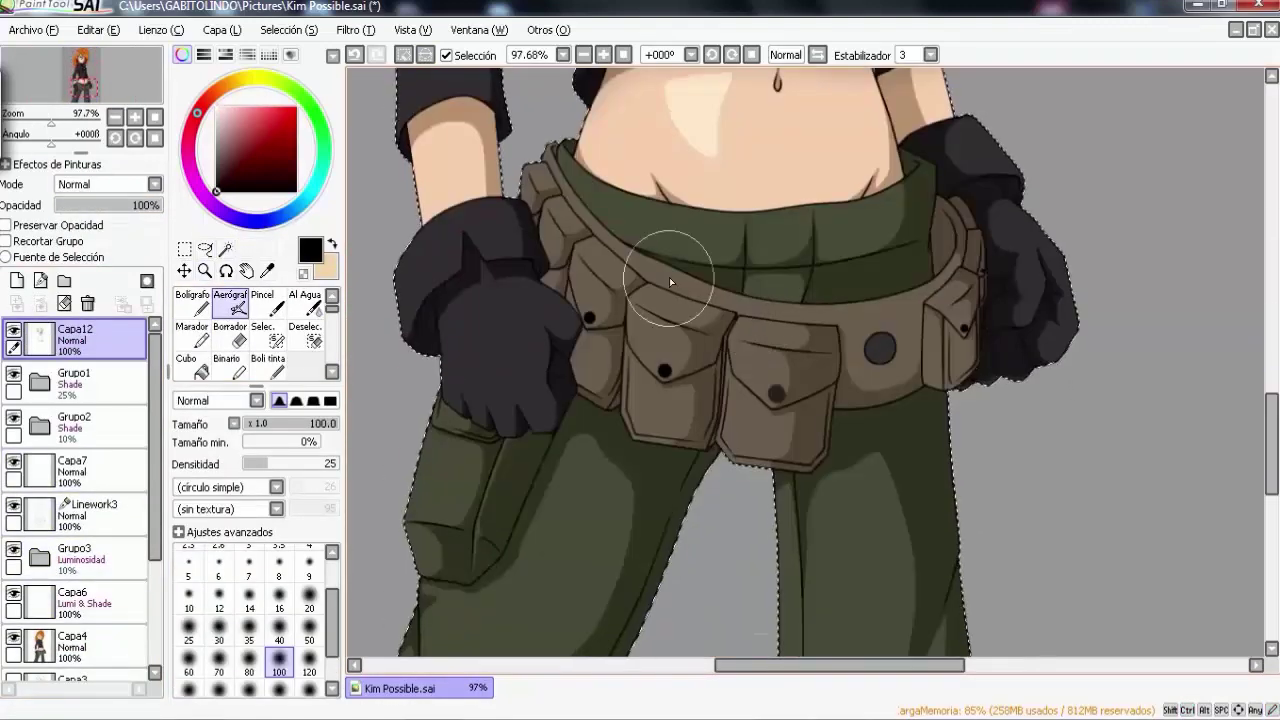
scroll(946, 209, down, 5)
scroll(654, 405, up, 5)
scroll(506, 293, up, 4)
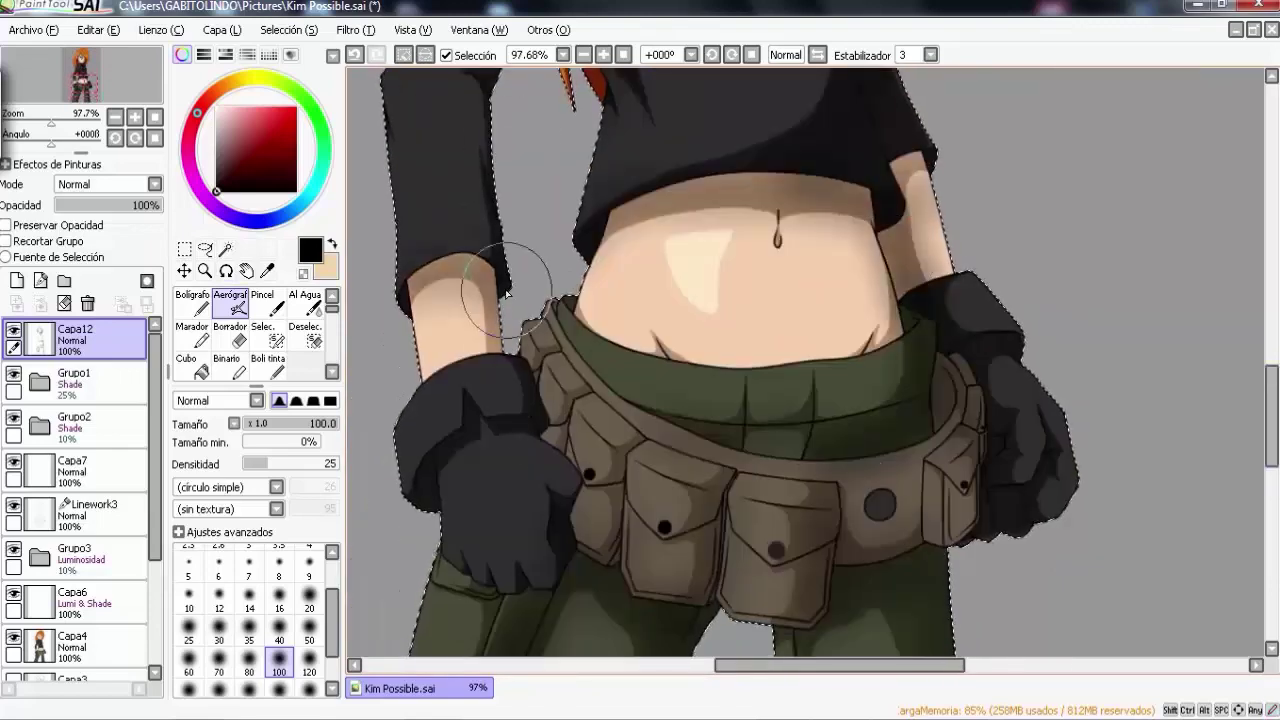
scroll(509, 449, down, 5)
scroll(634, 529, up, 8)
scroll(771, 214, up, 4)
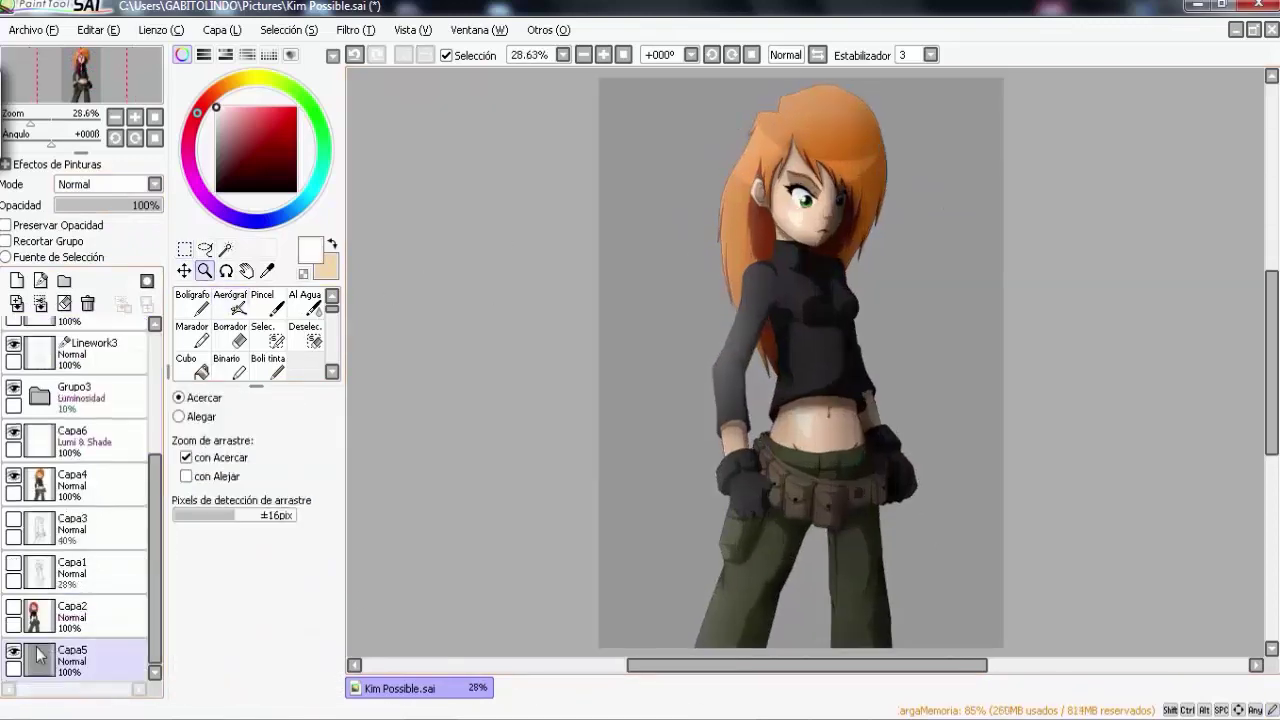
Step: Repaint the grey Capa5 background behind the figure in white
drag(882, 240, 882, 240)
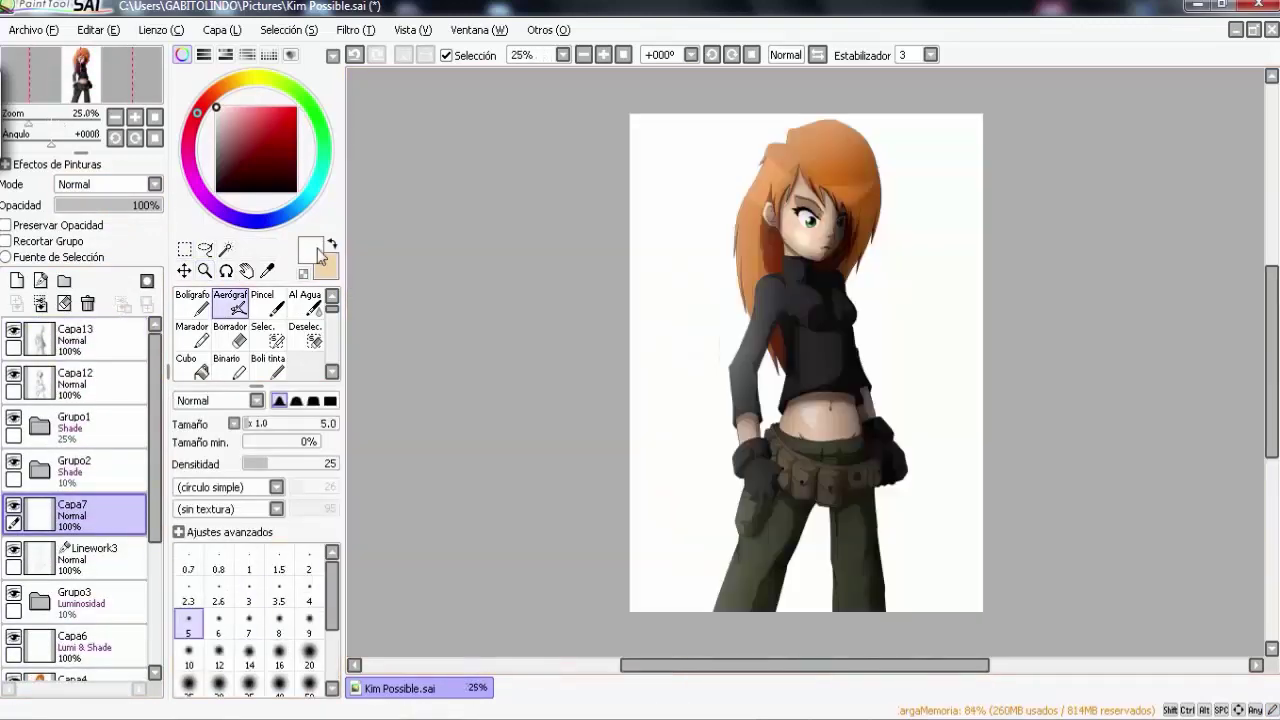
click(204, 270)
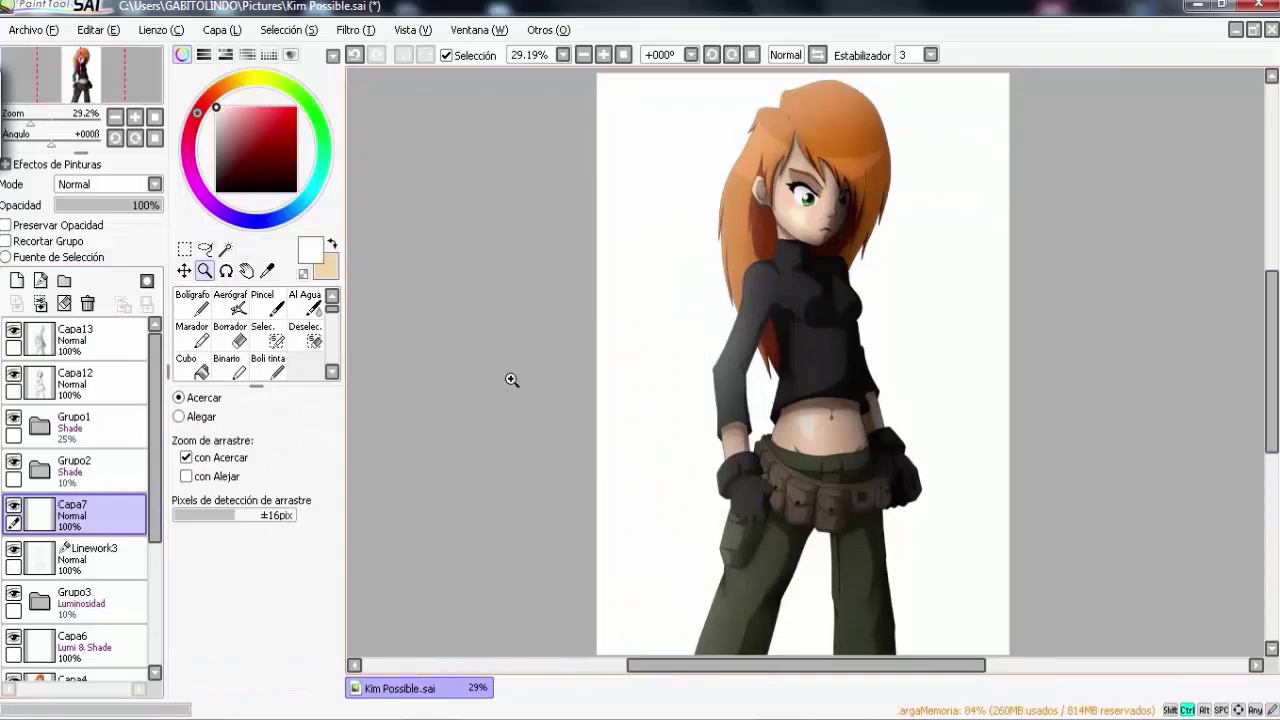